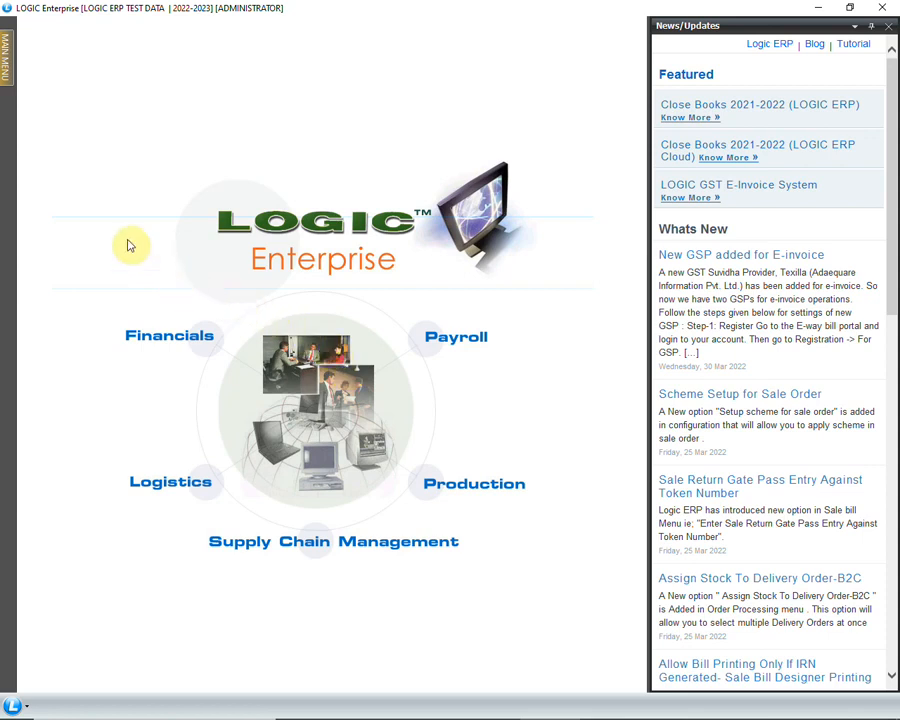
# Open the Sale Register(Summary) report from the sale registers among the reports and queries
pyautogui.moveTo(14, 88)
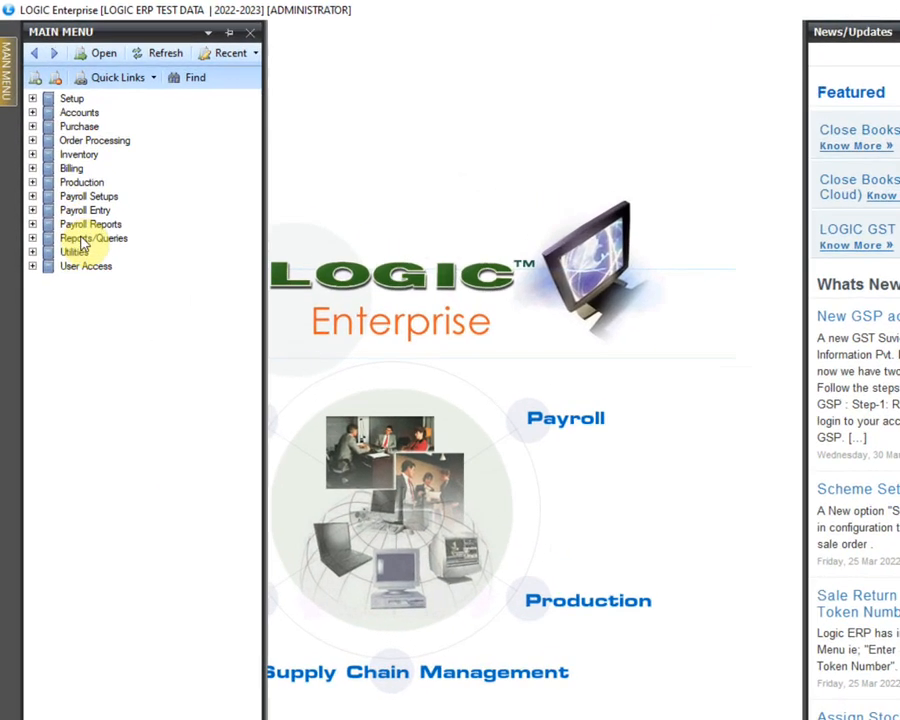
pyautogui.click(70, 199)
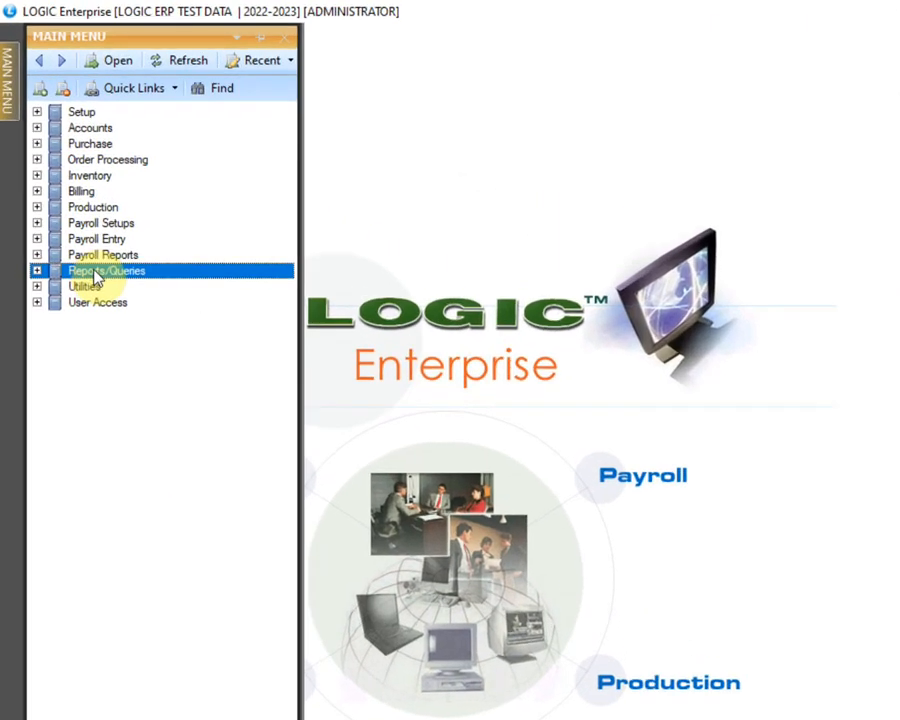
pyautogui.click(36, 273)
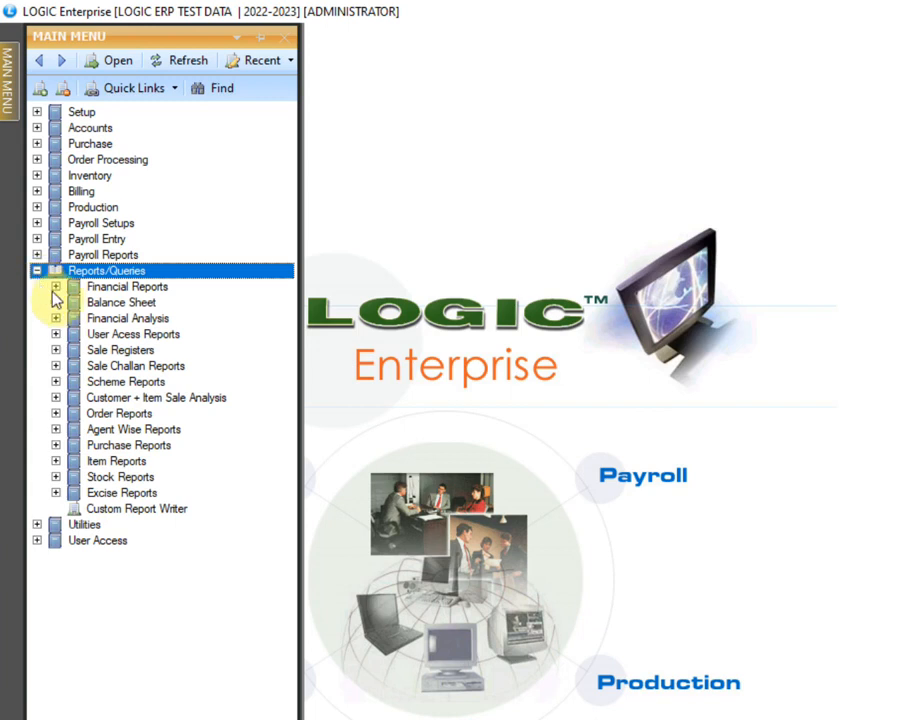
pyautogui.click(99, 352)
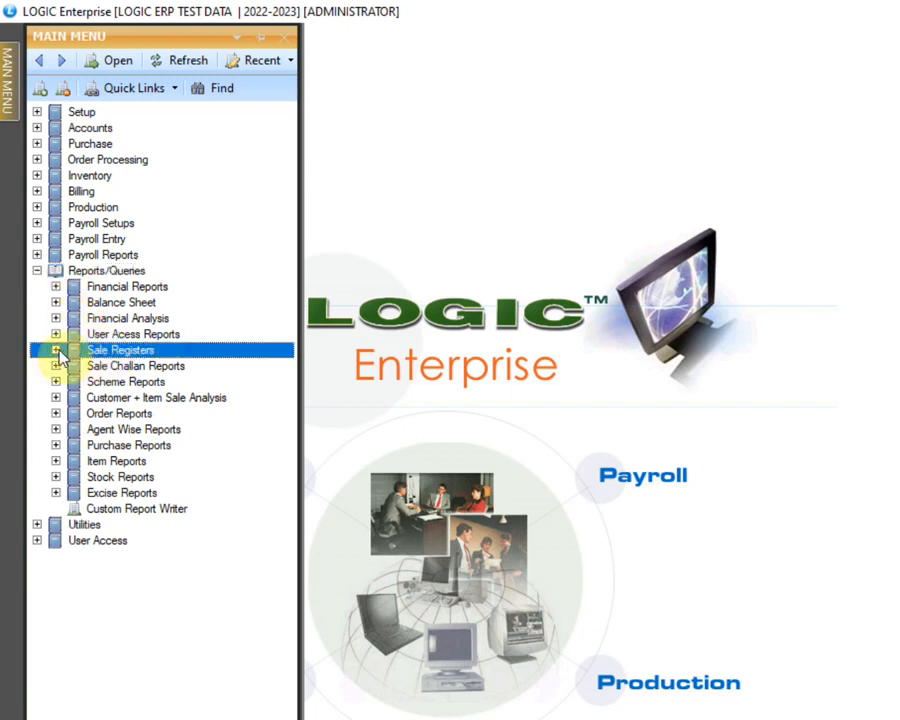
pyautogui.click(56, 351)
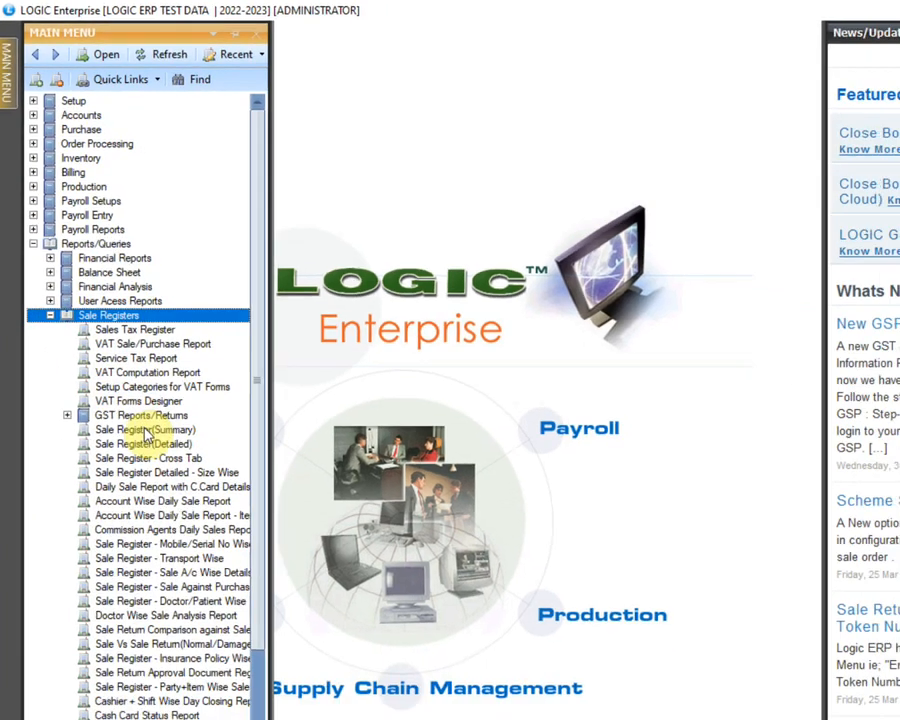
pyautogui.click(160, 477)
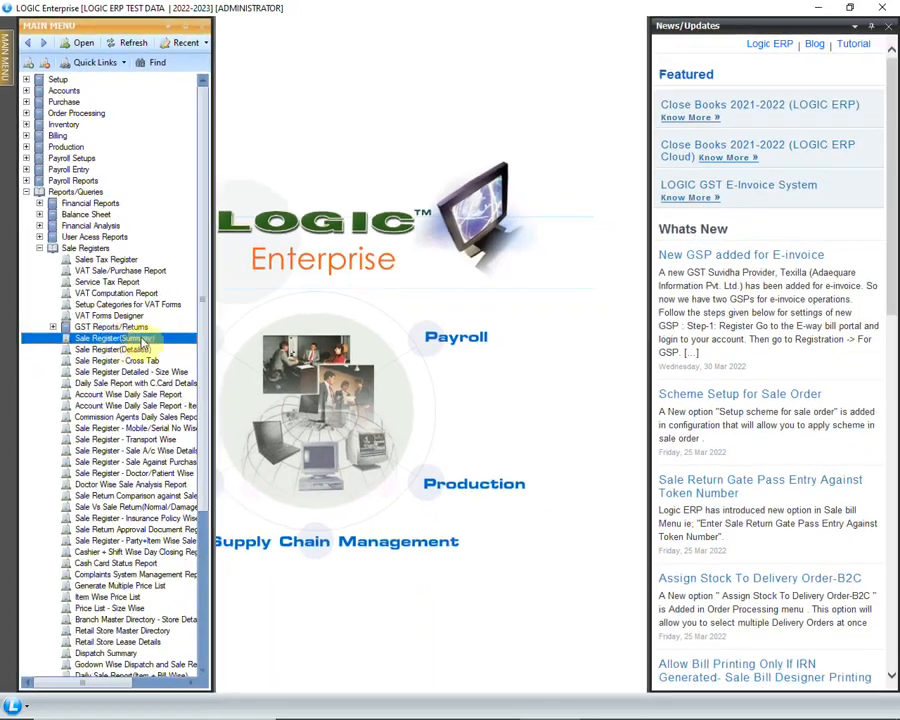
pyautogui.doubleClick(172, 338)
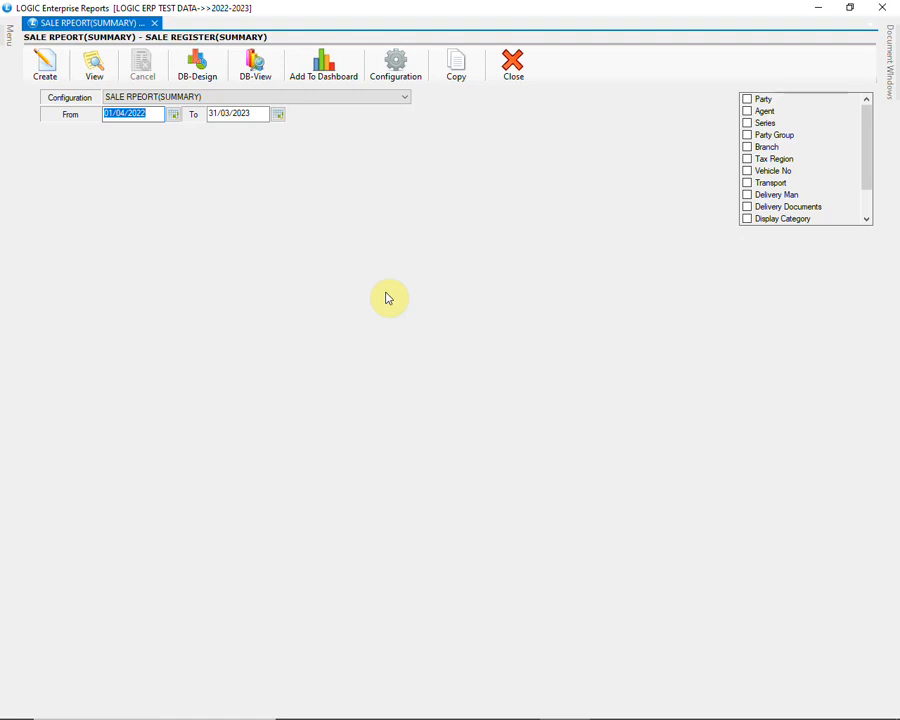
# Open the sale register's configuration and name it SALE REPORT
pyautogui.click(398, 72)
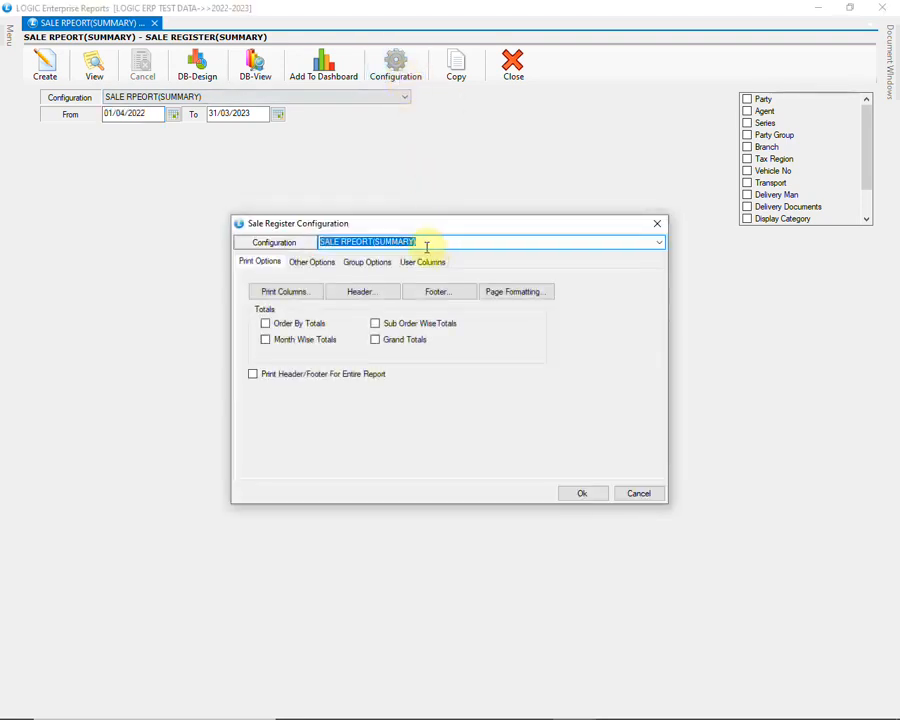
pyautogui.press('BackSpace')
pyautogui.write('SALE REPORT')
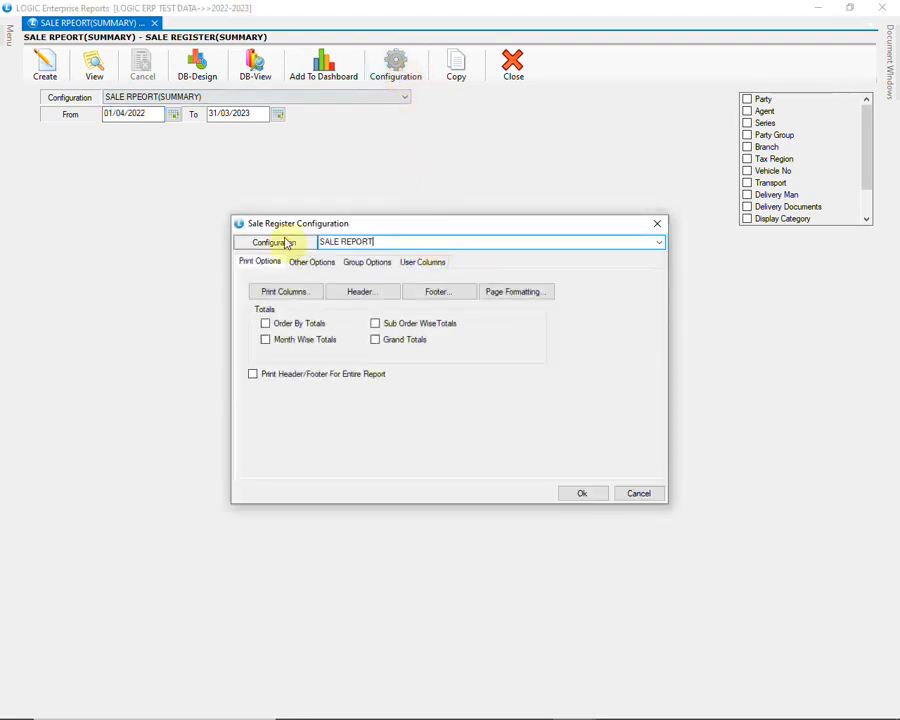
# Include S.NO., BILL DATE, BILL NUMBER, CUSTOMER NAME and GROSS AMOUNT in the configuration's print columns
pyautogui.click(294, 293)
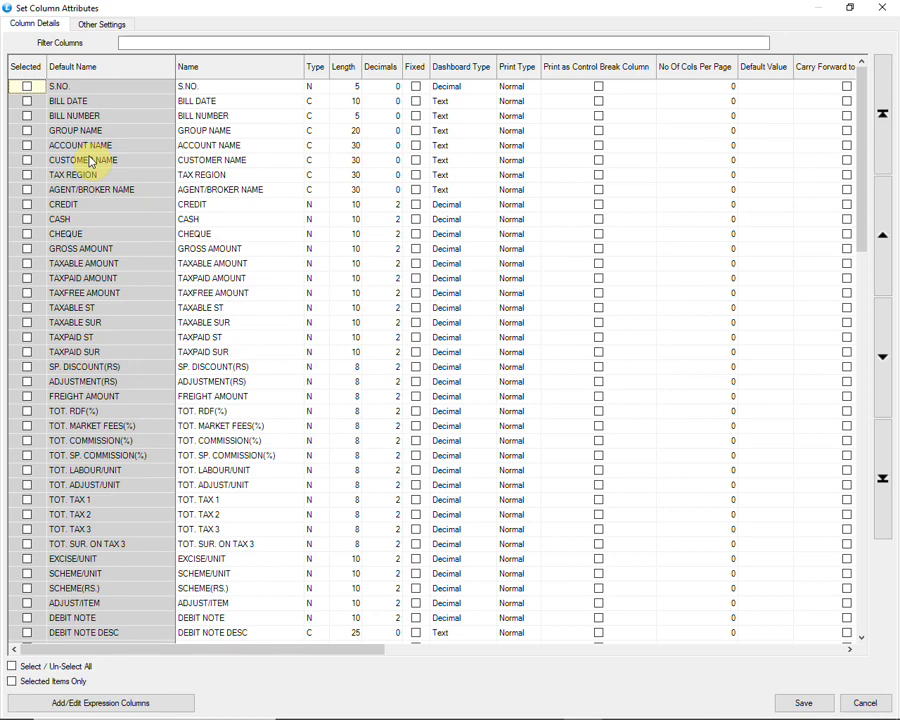
pyautogui.click(28, 101)
pyautogui.click(28, 116)
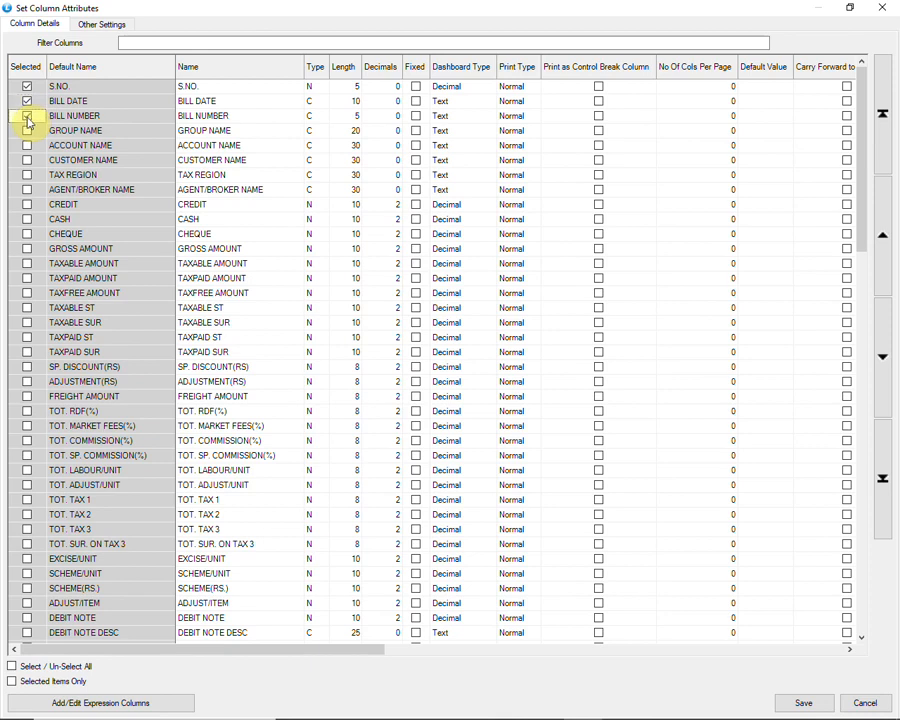
pyautogui.click(27, 160)
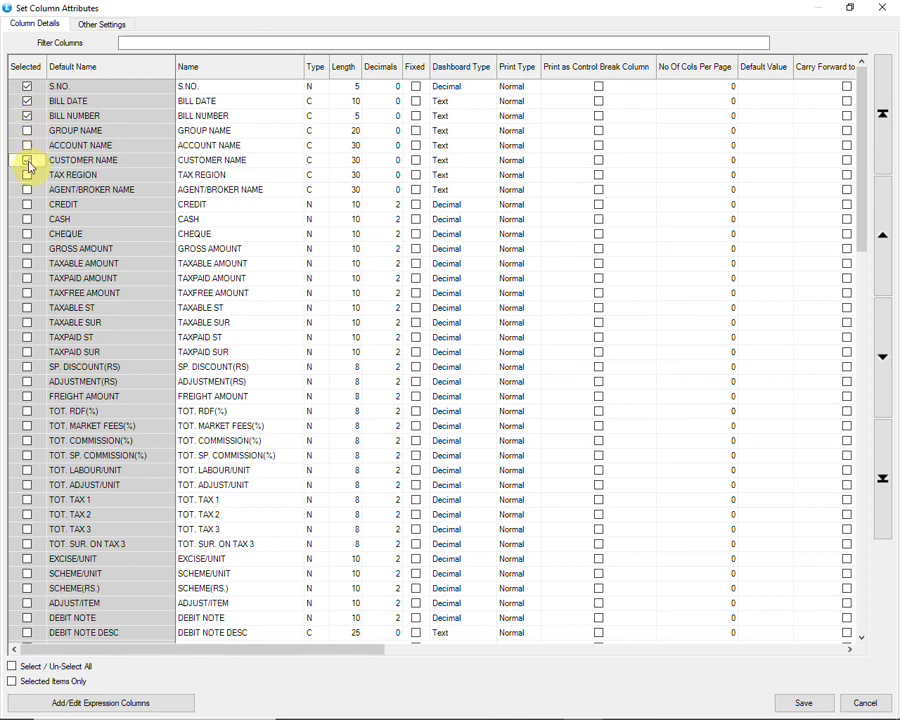
pyautogui.click(27, 250)
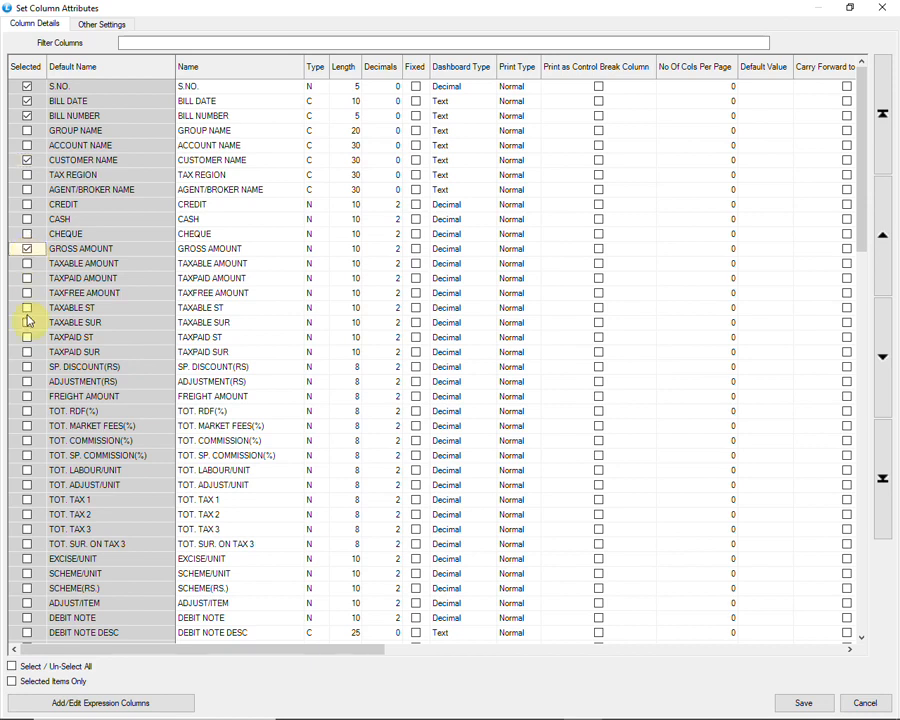
# Add NET AMOUNT and TOTAL UNITS to the selected print columns
pyautogui.scroll(-2, 62, 403)
pyautogui.scroll(-5, 62, 403)
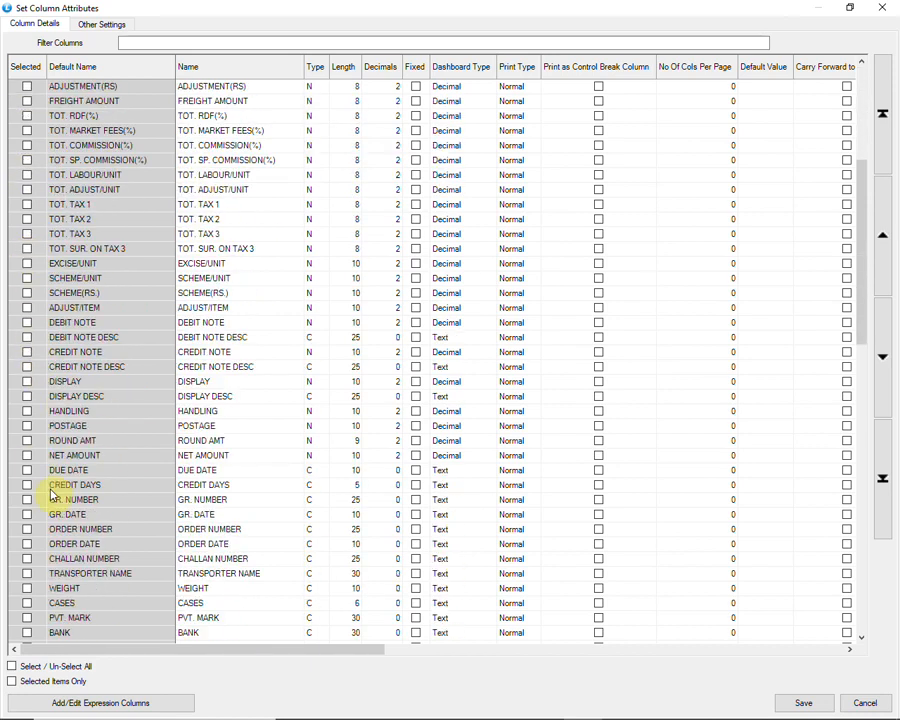
pyautogui.click(27, 455)
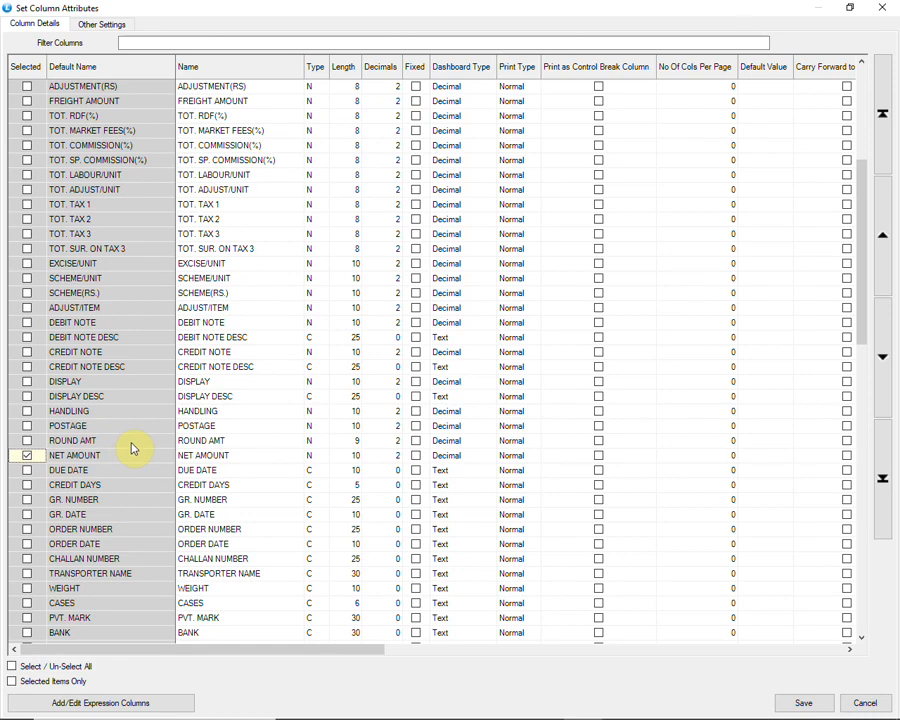
pyautogui.scroll(-5, 131, 449)
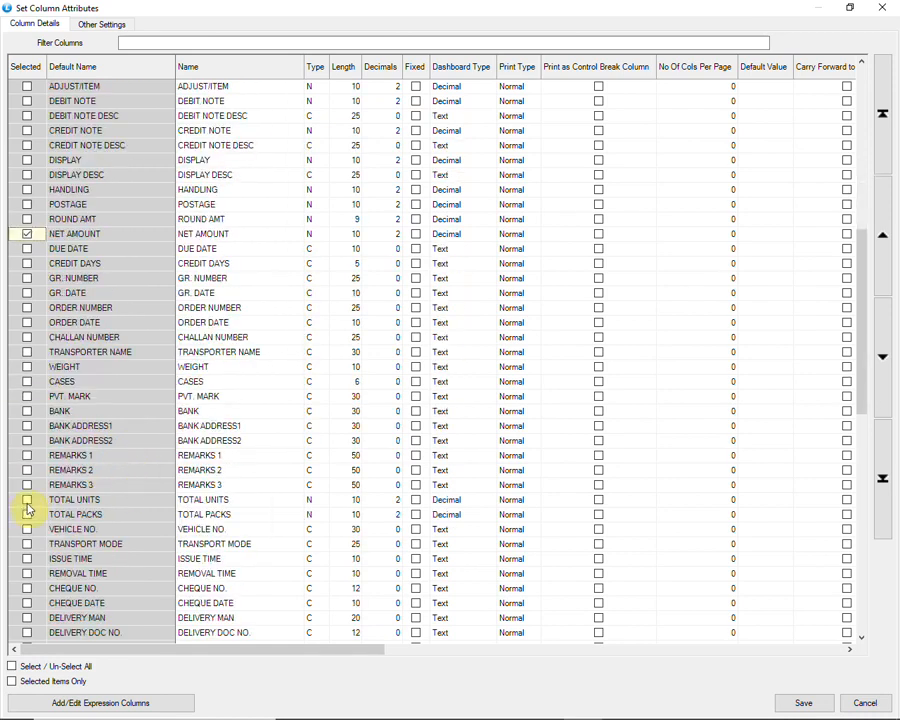
pyautogui.click(27, 500)
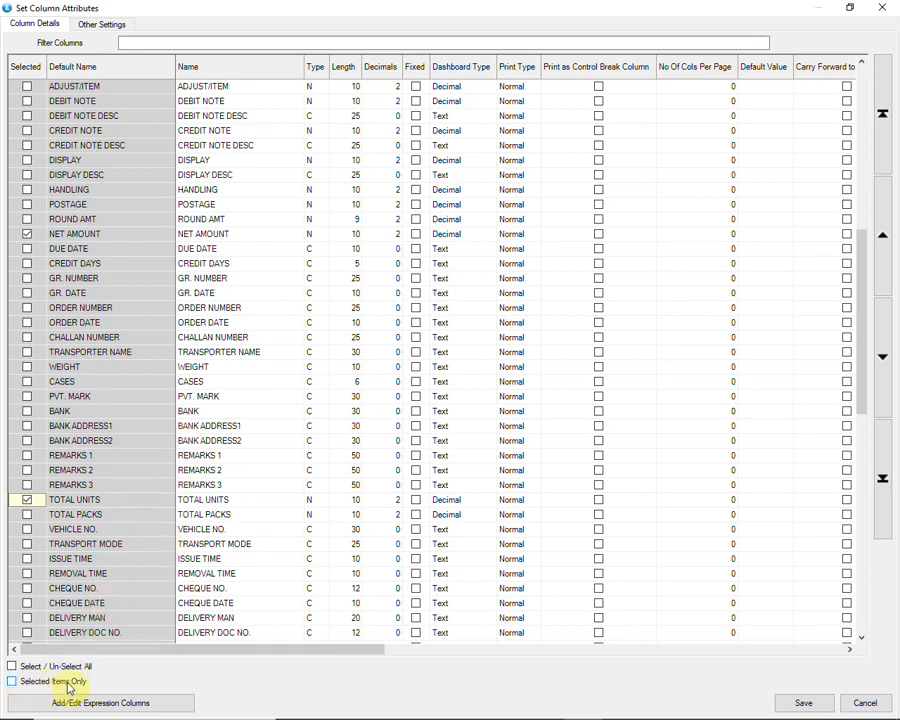
# List only the selected columns and move TOTAL UNITS up to sit directly above GROSS AMOUNT
pyautogui.click(15, 684)
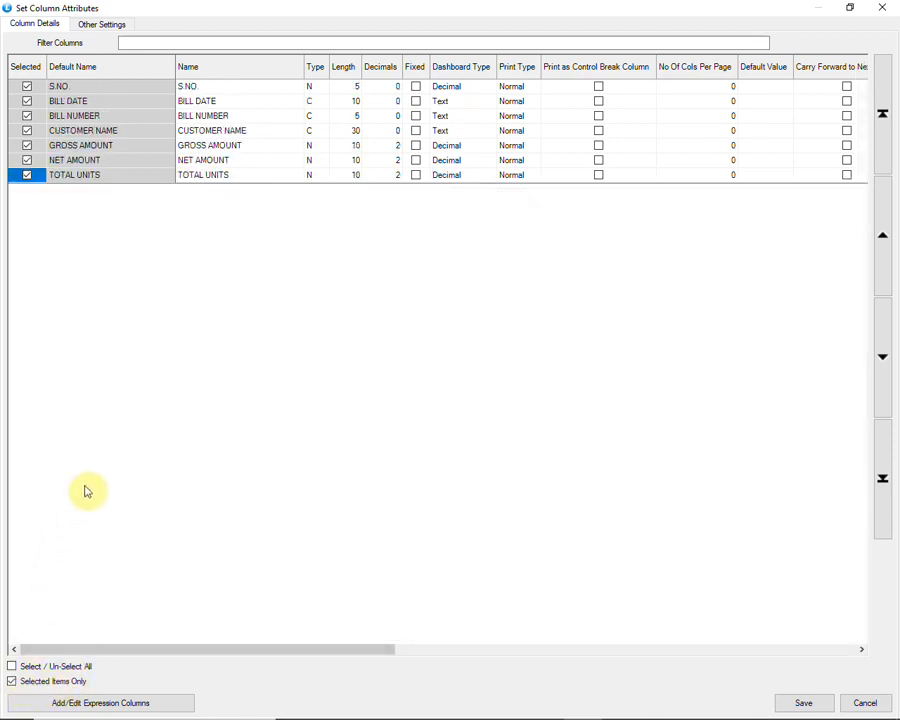
pyautogui.click(128, 137)
pyautogui.click(130, 147)
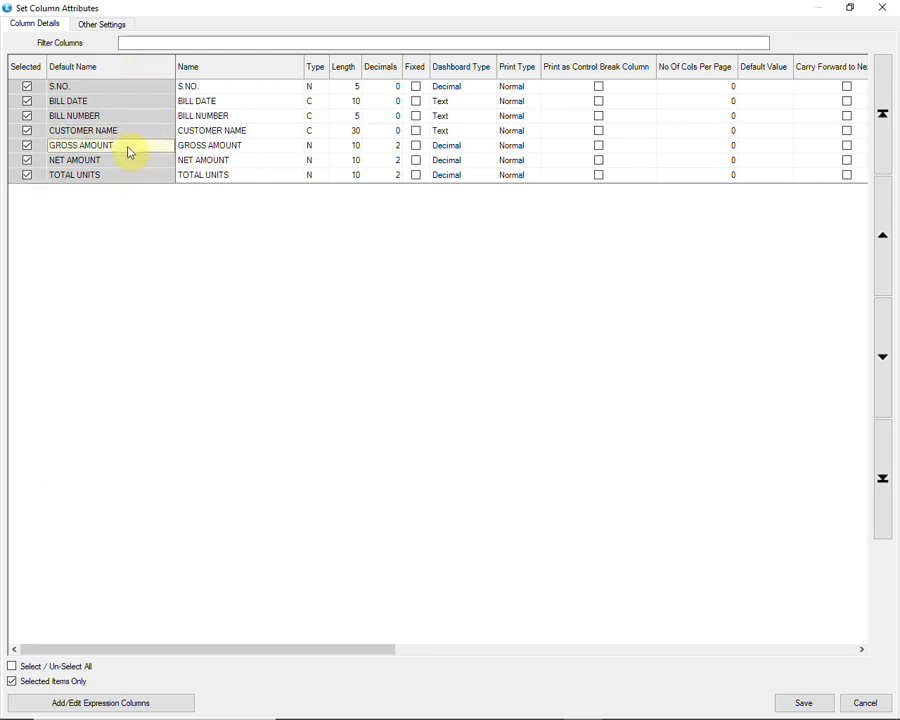
pyautogui.click(128, 177)
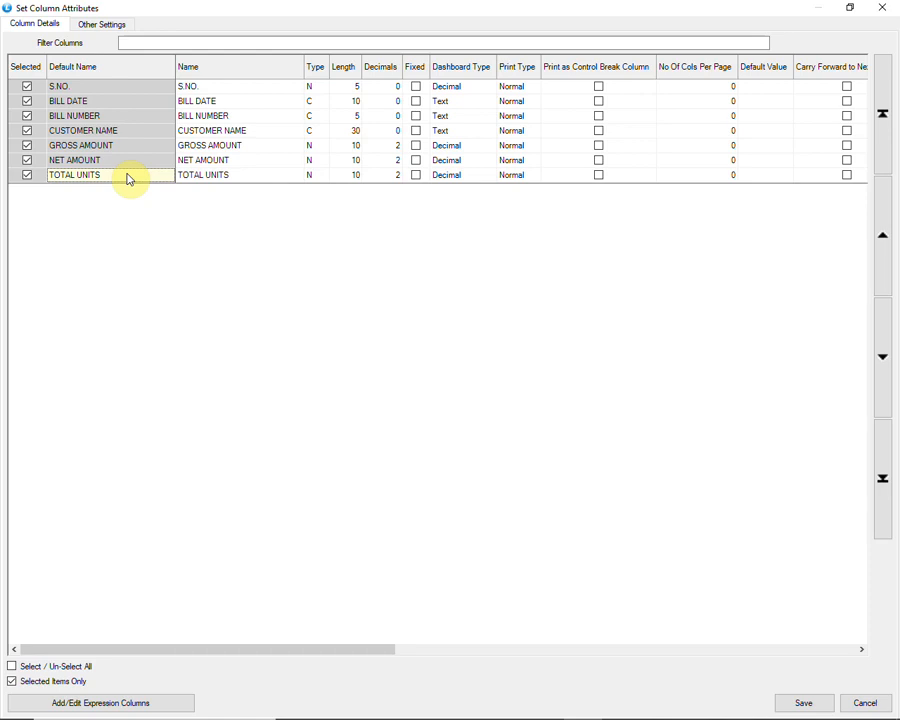
pyautogui.click(883, 240)
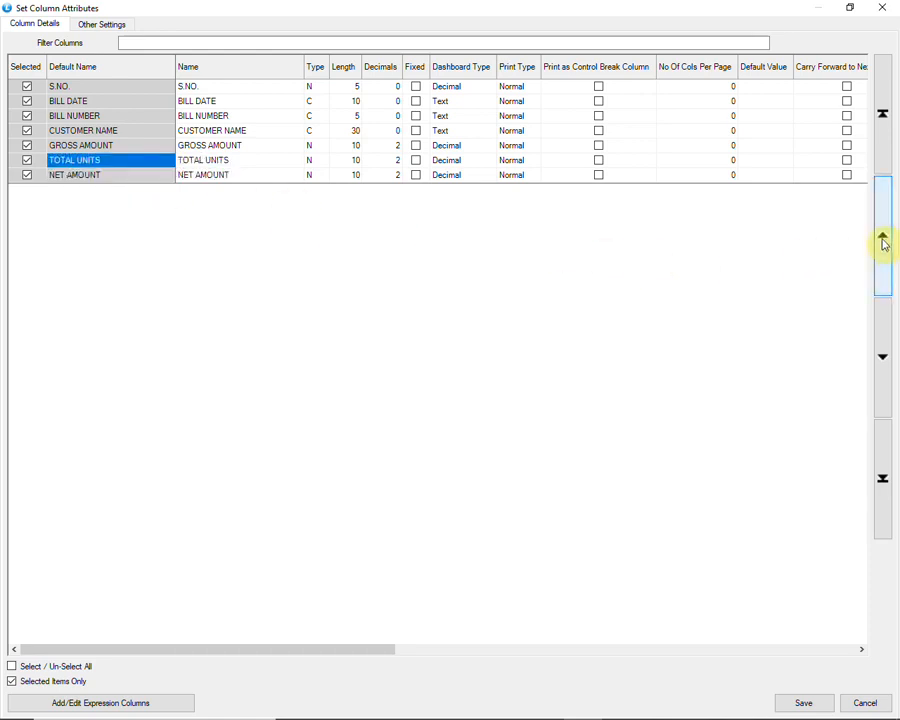
pyautogui.click(883, 240)
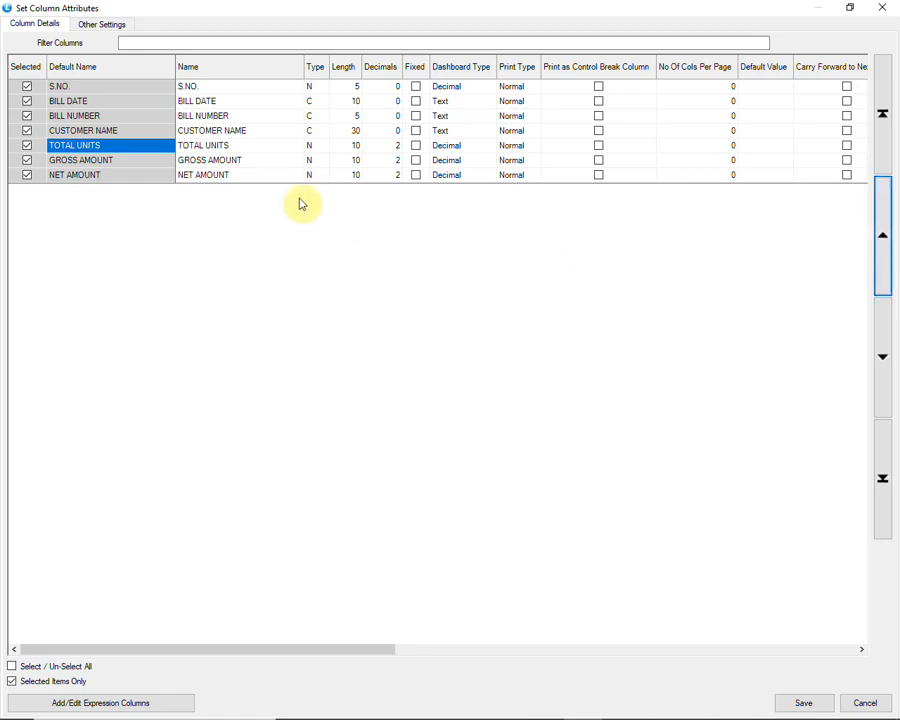
# Rename the TOTAL UNITS column as QUANTITY and save the changes to the required columns
pyautogui.click(200, 150)
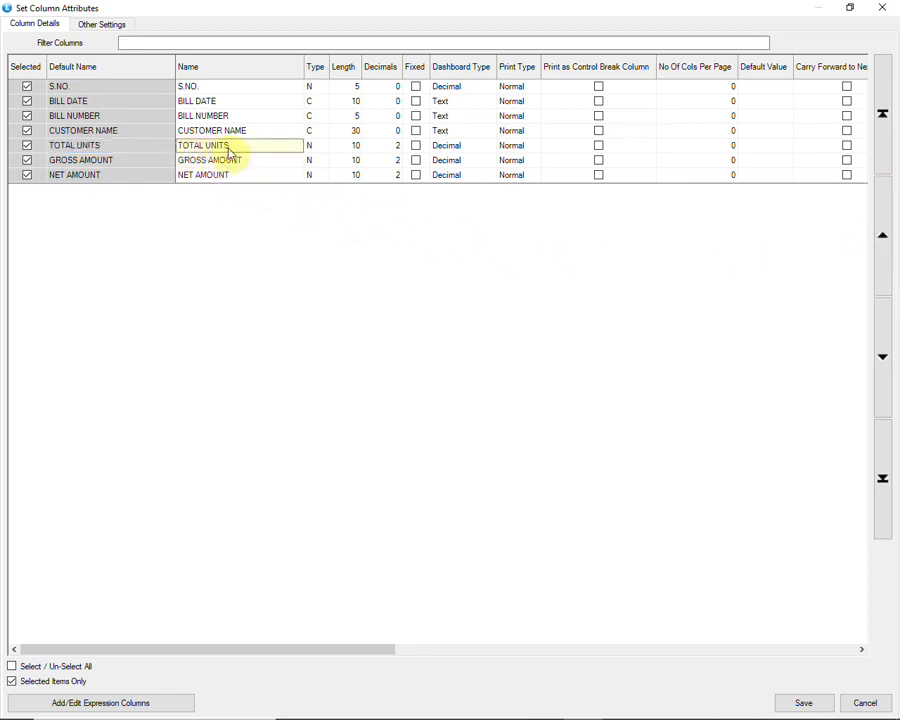
pyautogui.write('QUANTITY')
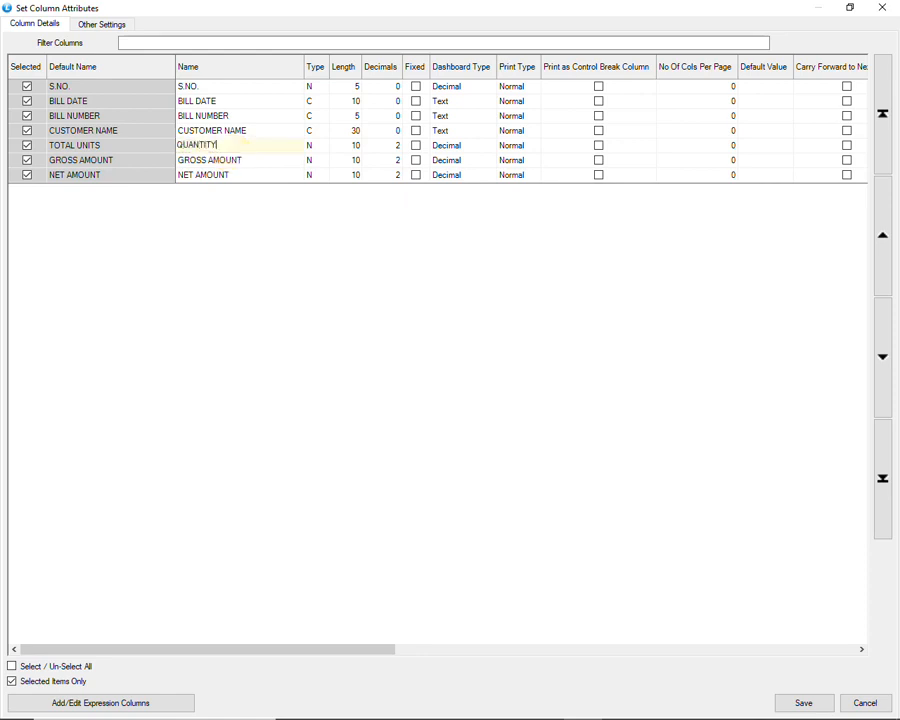
pyautogui.press('Return')
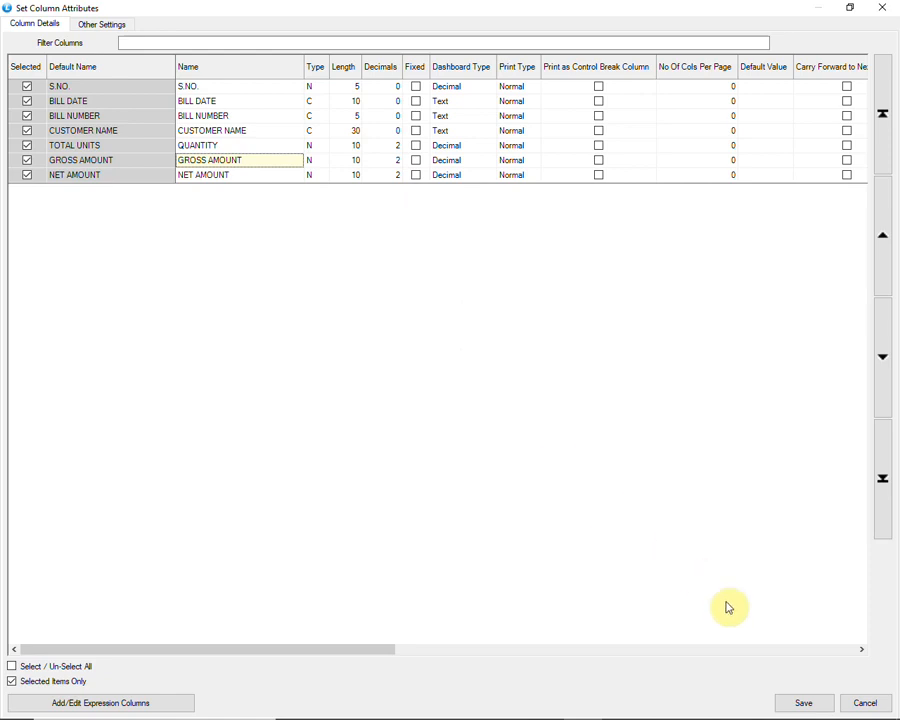
pyautogui.click(789, 708)
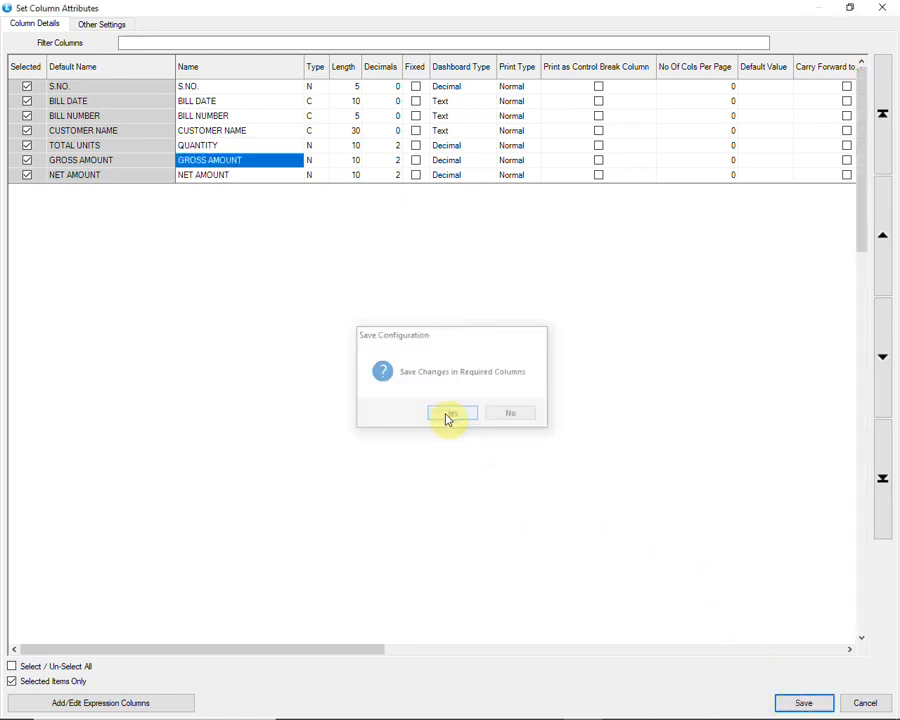
pyautogui.click(447, 418)
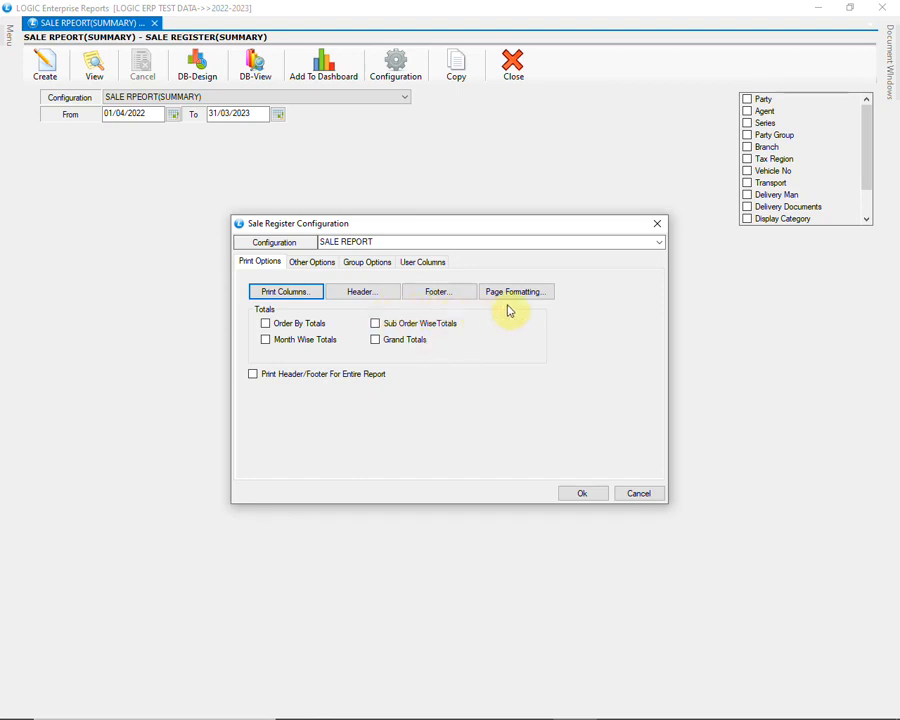
# In the configuration's other options, choose Sale as the report type and order the report by Date
pyautogui.click(321, 265)
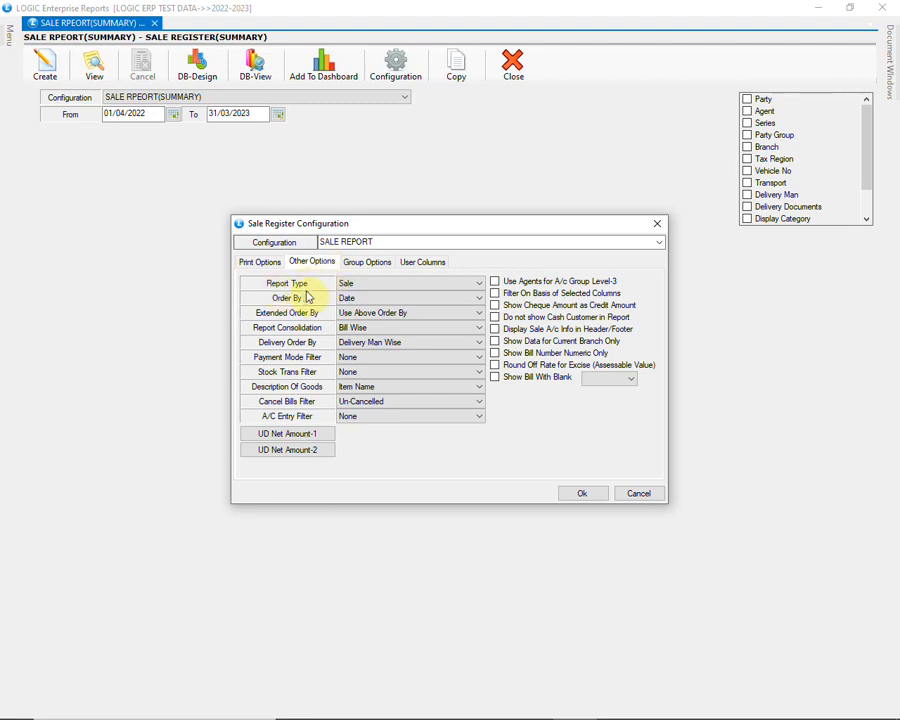
pyautogui.click(372, 285)
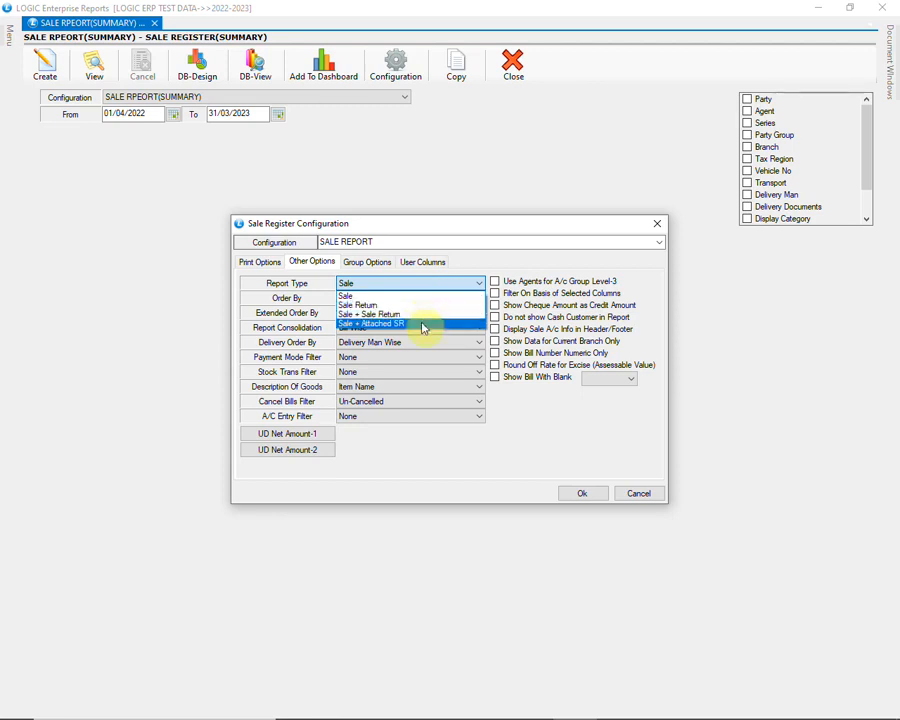
pyautogui.click(350, 297)
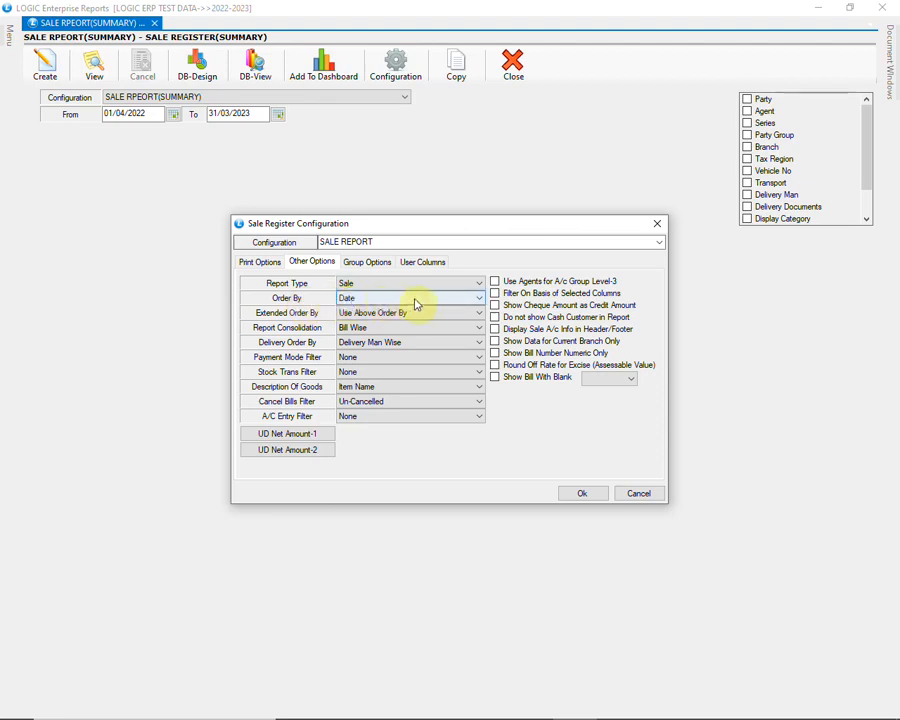
pyautogui.click(417, 304)
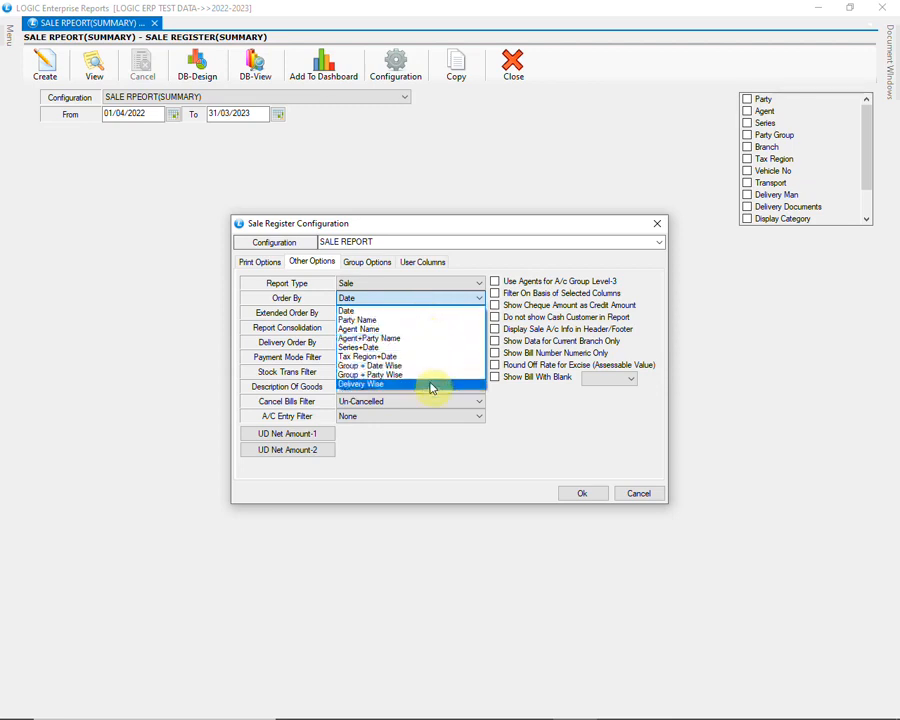
pyautogui.click(436, 312)
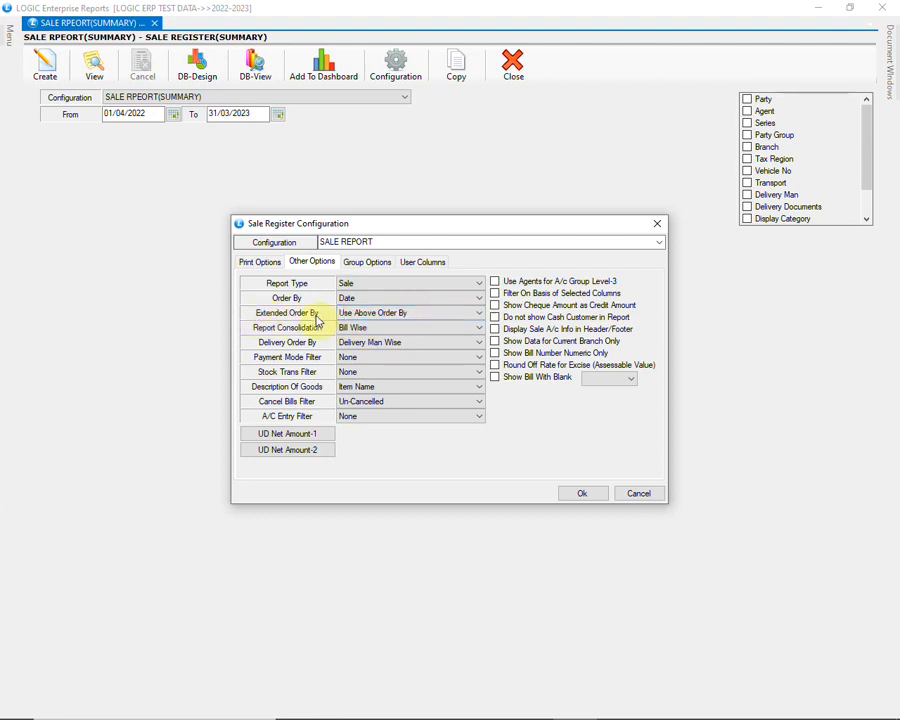
# Set Extended Order By to Use Above Order By and Report Consolidation to Consolidated
pyautogui.click(433, 316)
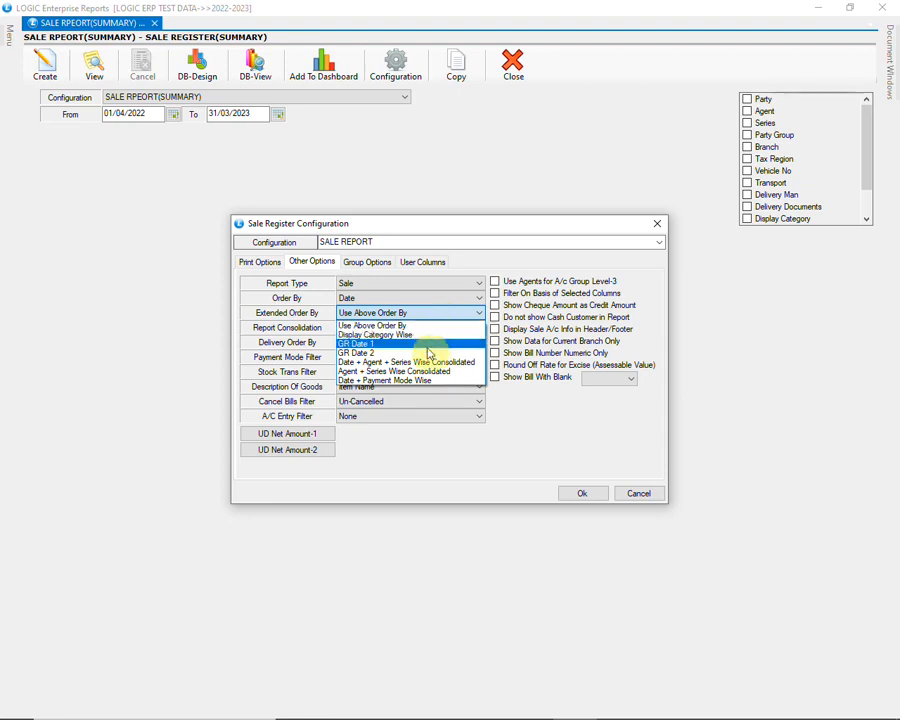
pyautogui.click(440, 326)
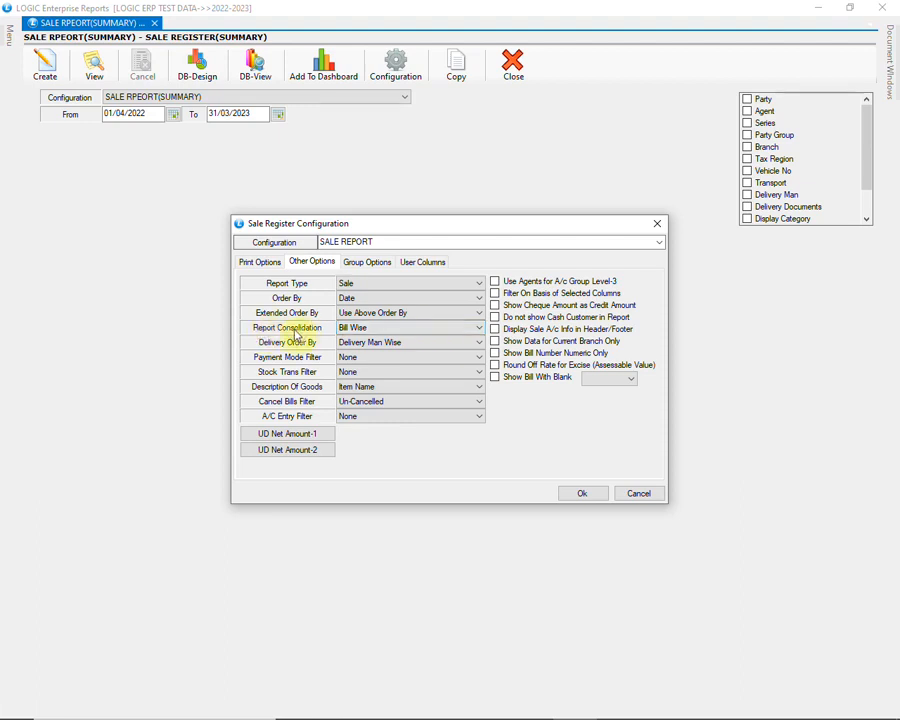
pyautogui.click(389, 332)
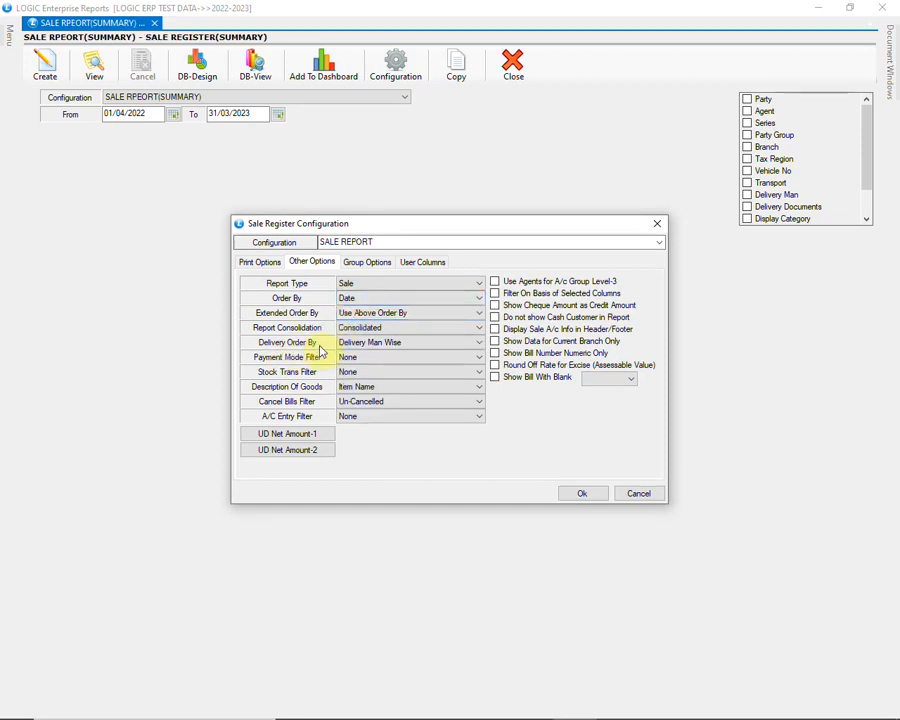
# Choose Delivery Man Wise for Delivery Order By and None for both Payment Mode Filter and Stock Trans Filter
pyautogui.click(376, 344)
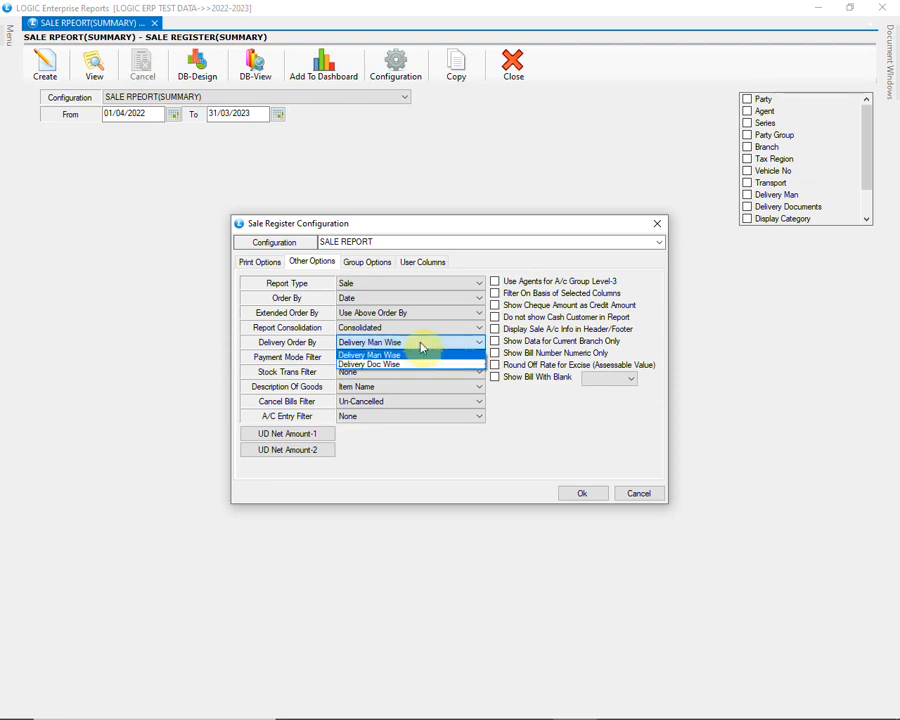
pyautogui.click(421, 343)
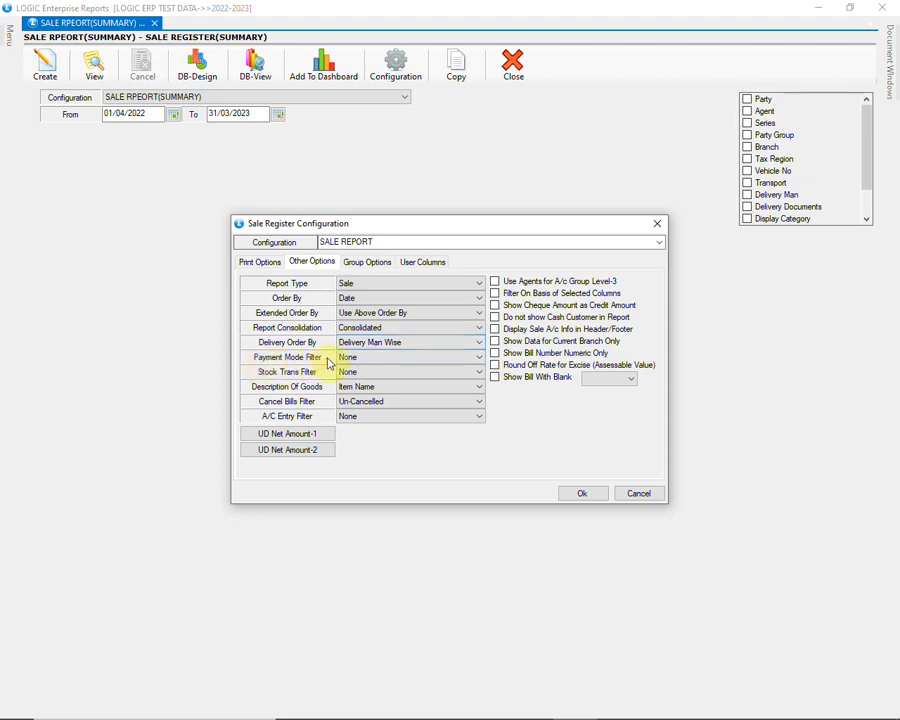
pyautogui.click(369, 359)
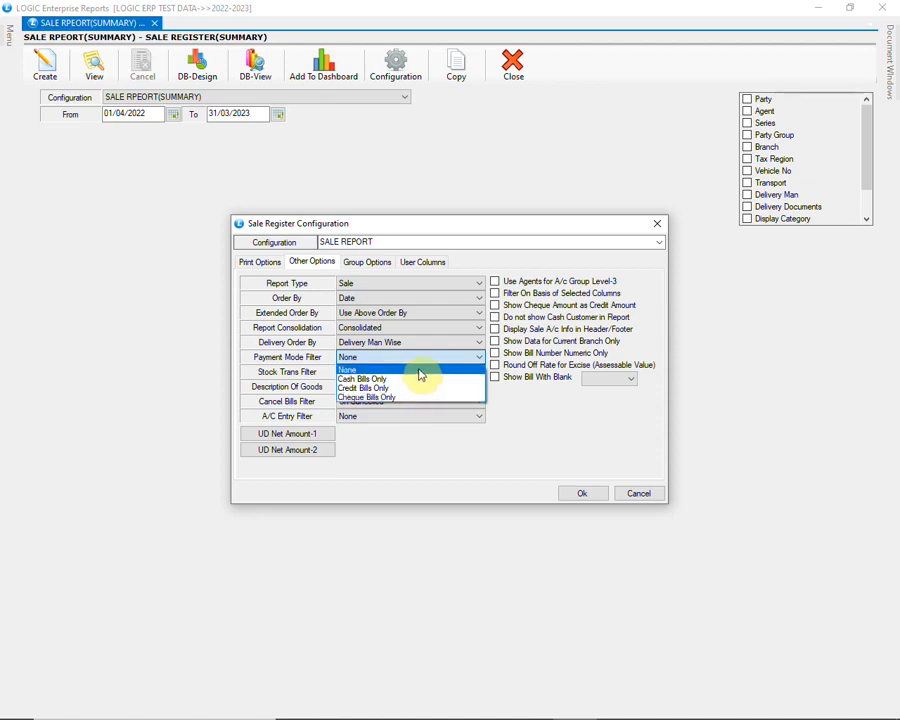
pyautogui.click(420, 371)
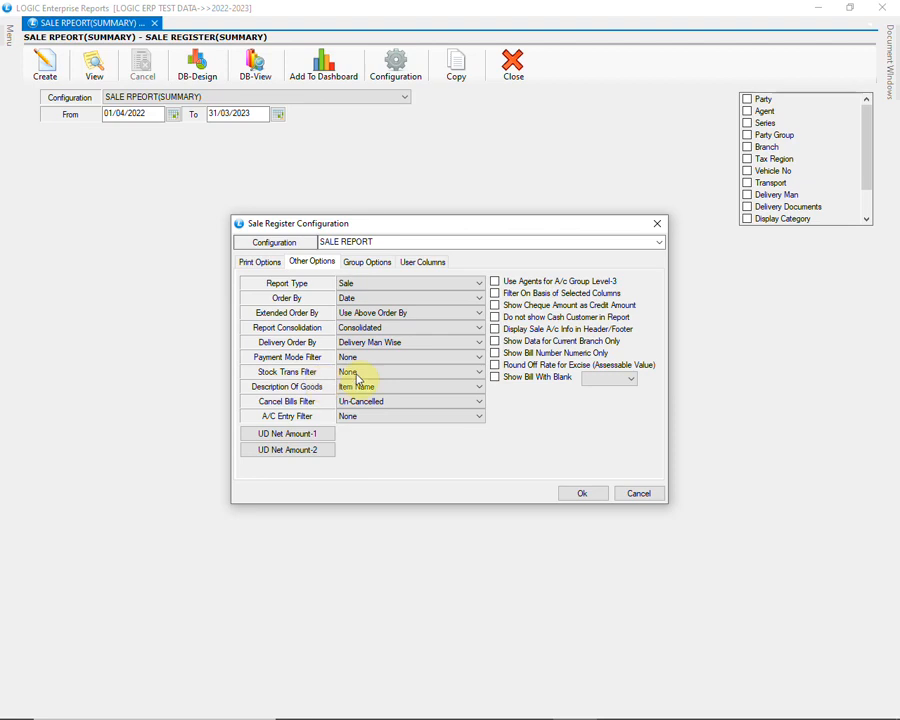
pyautogui.click(406, 373)
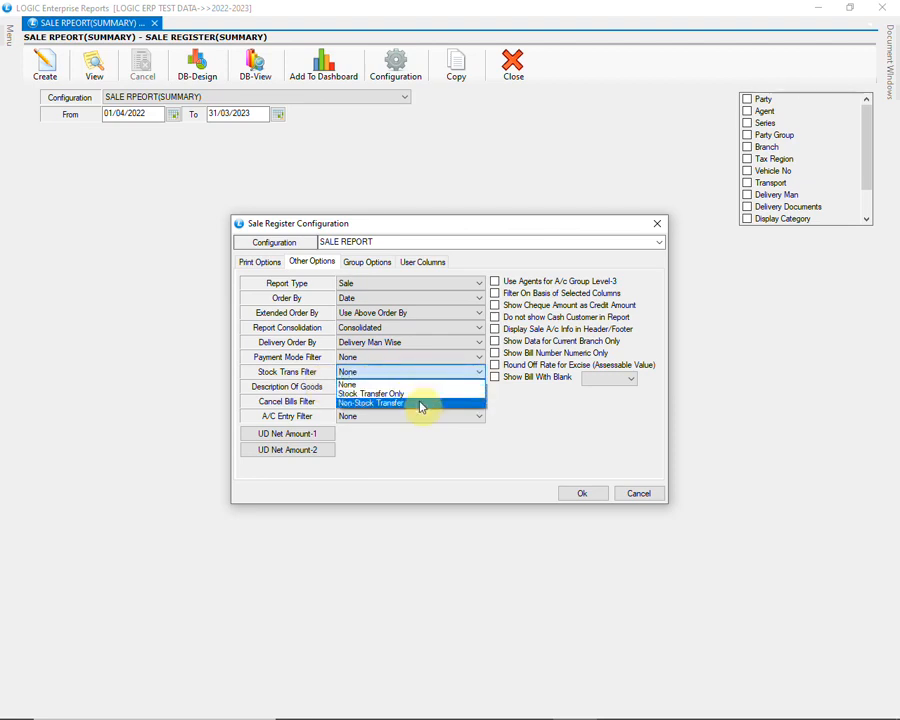
pyautogui.click(423, 384)
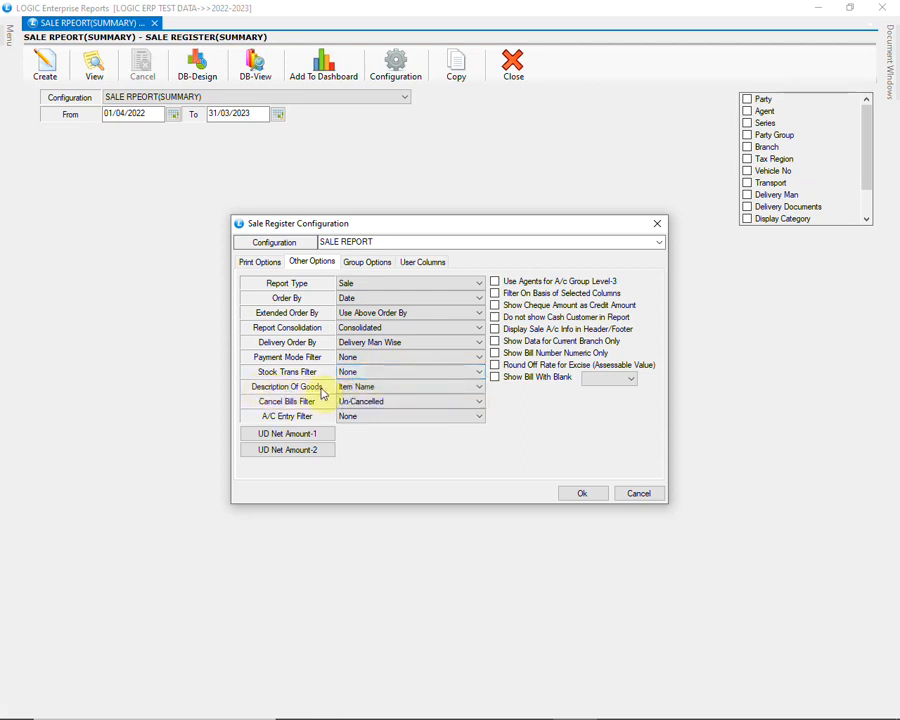
# Choose Item Name as Description Of Goods, Un-Cancelled as Cancel Bills Filter and None as A/C Entry Filter
pyautogui.click(400, 389)
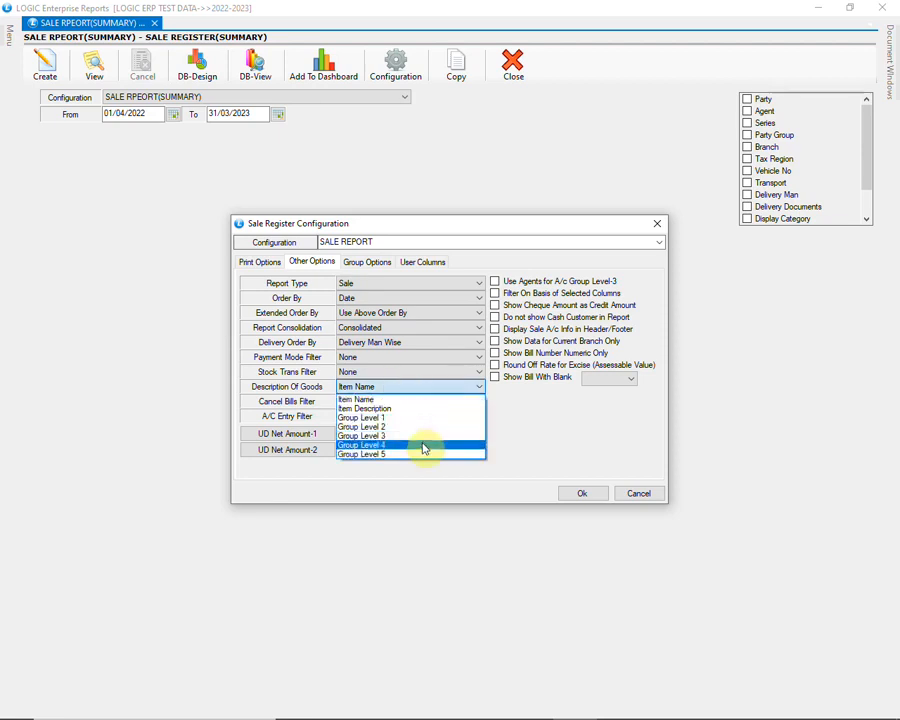
pyautogui.click(425, 398)
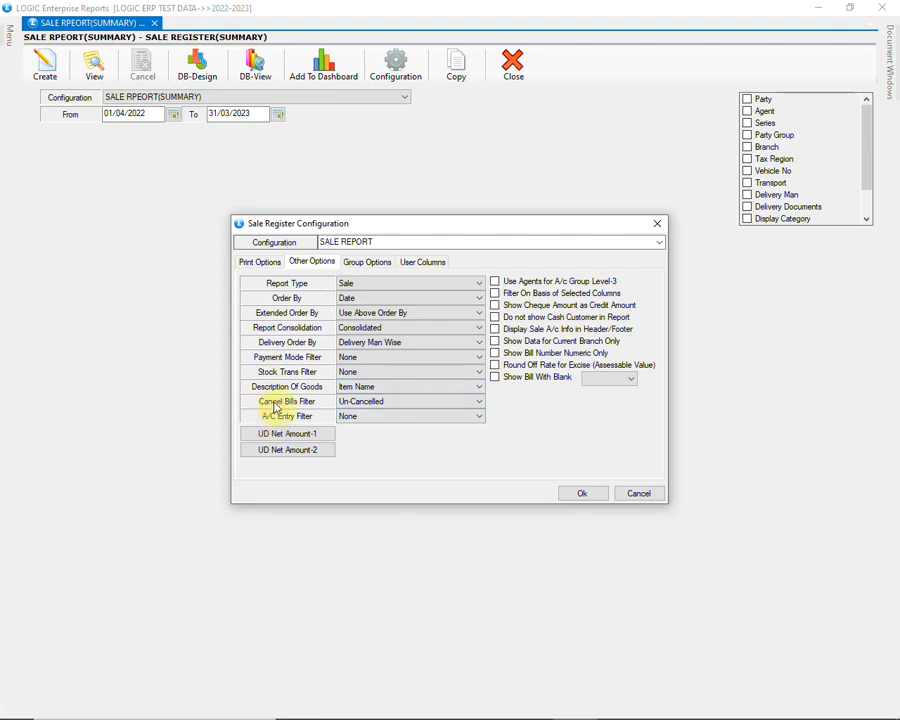
pyautogui.click(410, 404)
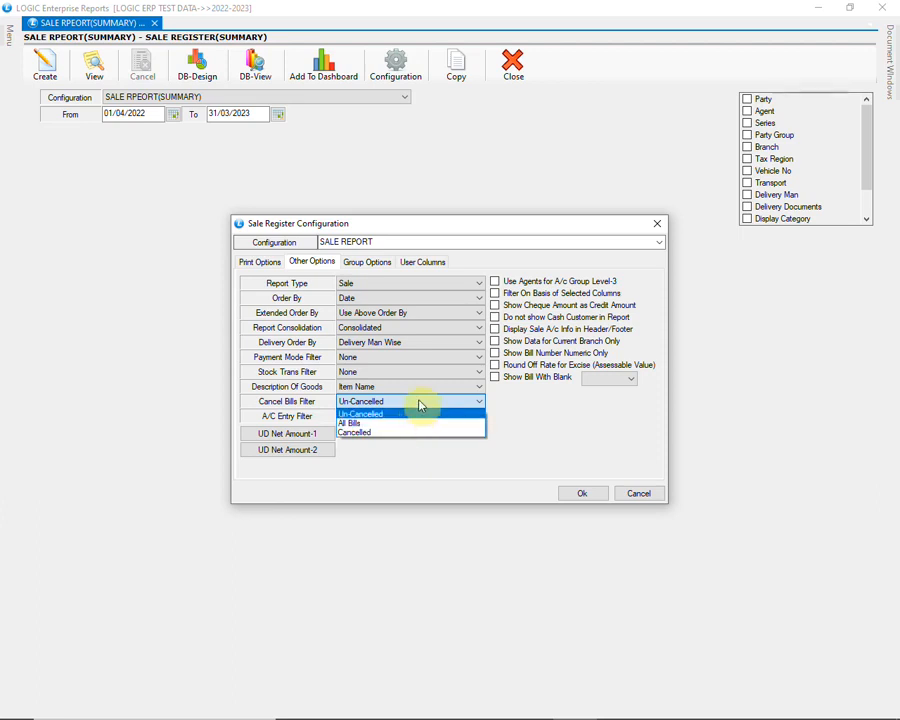
pyautogui.click(420, 405)
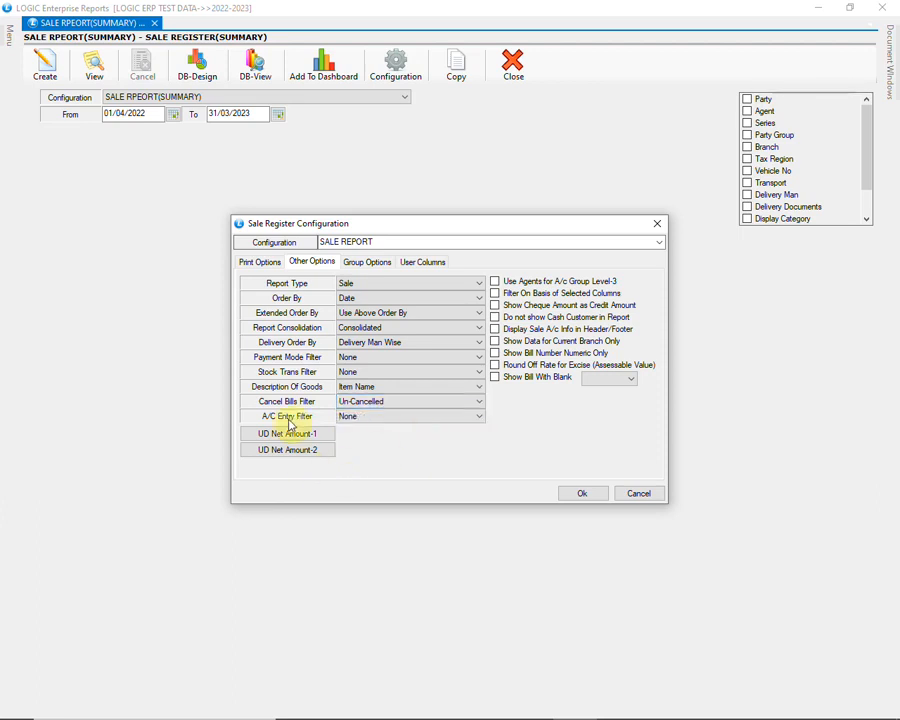
pyautogui.click(400, 418)
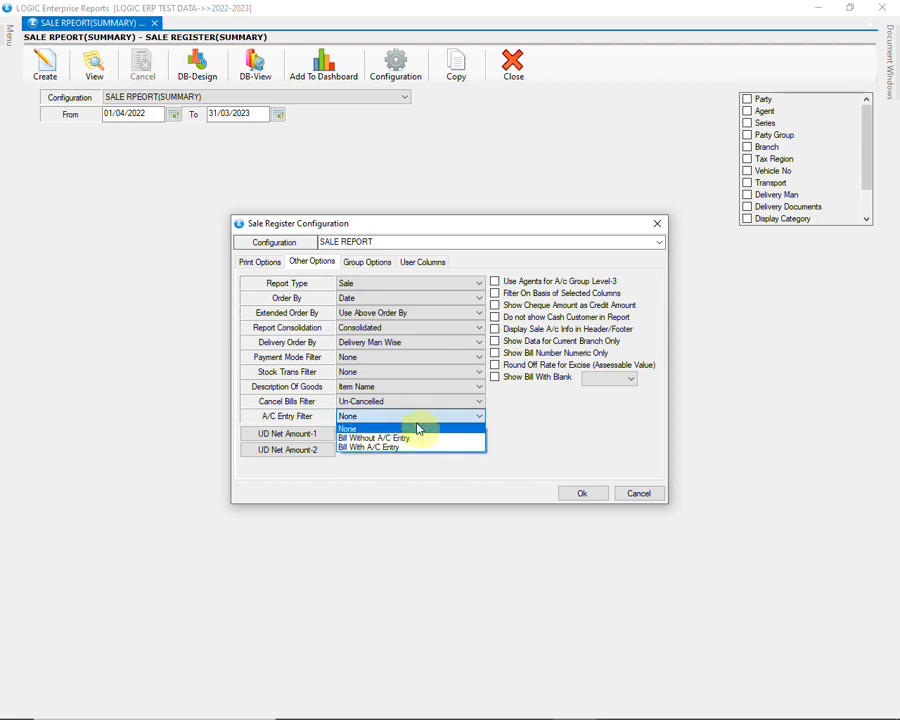
pyautogui.click(450, 427)
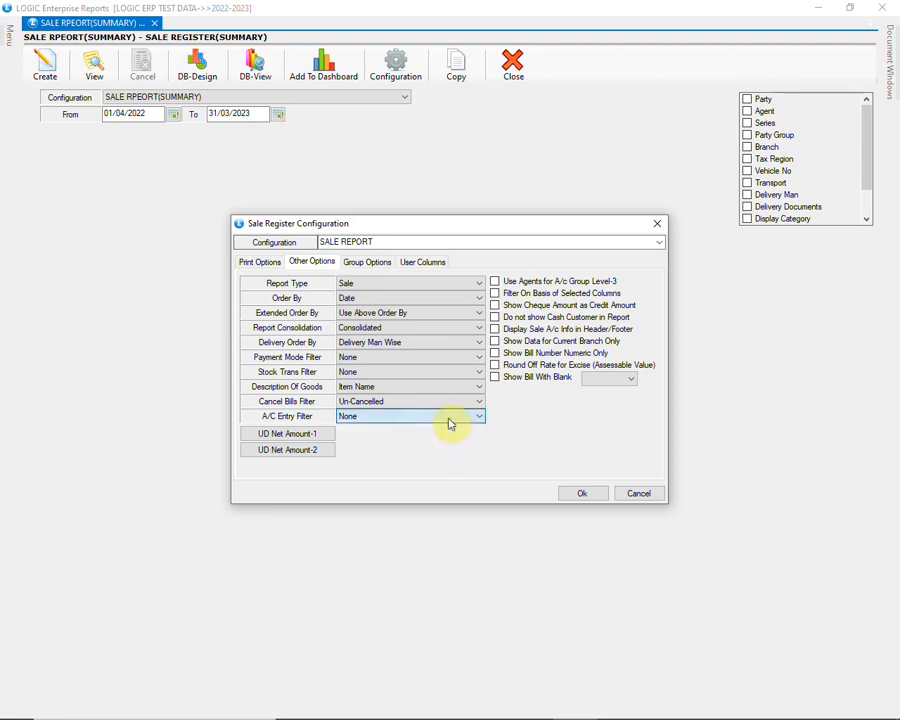
# Define UD Net Amount-1 from Gross Value, CD, TD, SP CD, Scheme/Unit, Tax -1 and Tax -3
pyautogui.click(327, 438)
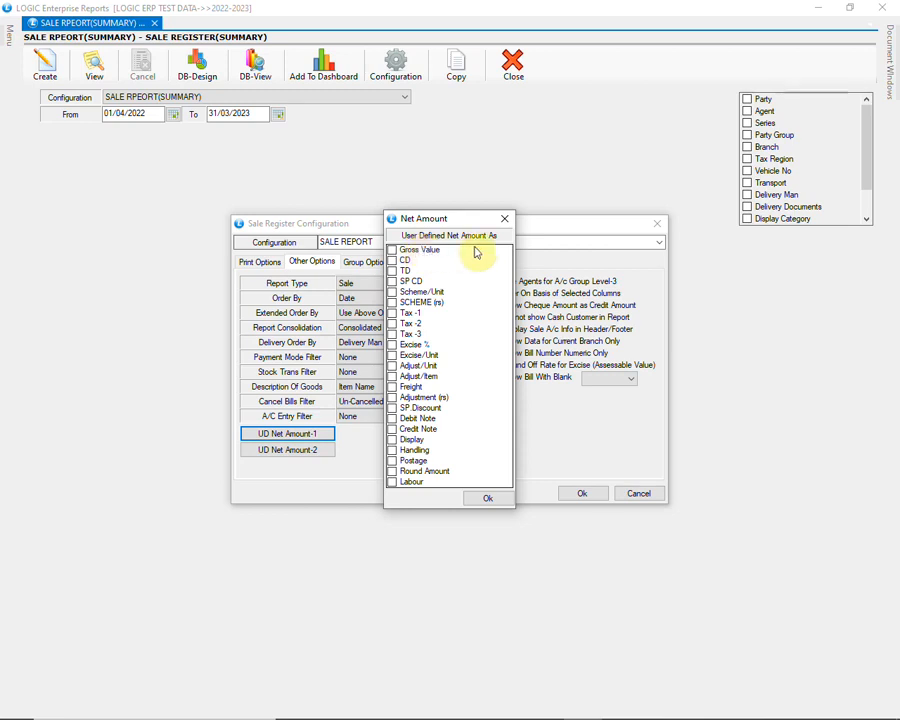
pyautogui.click(393, 250)
pyautogui.click(393, 262)
pyautogui.click(393, 272)
pyautogui.click(393, 282)
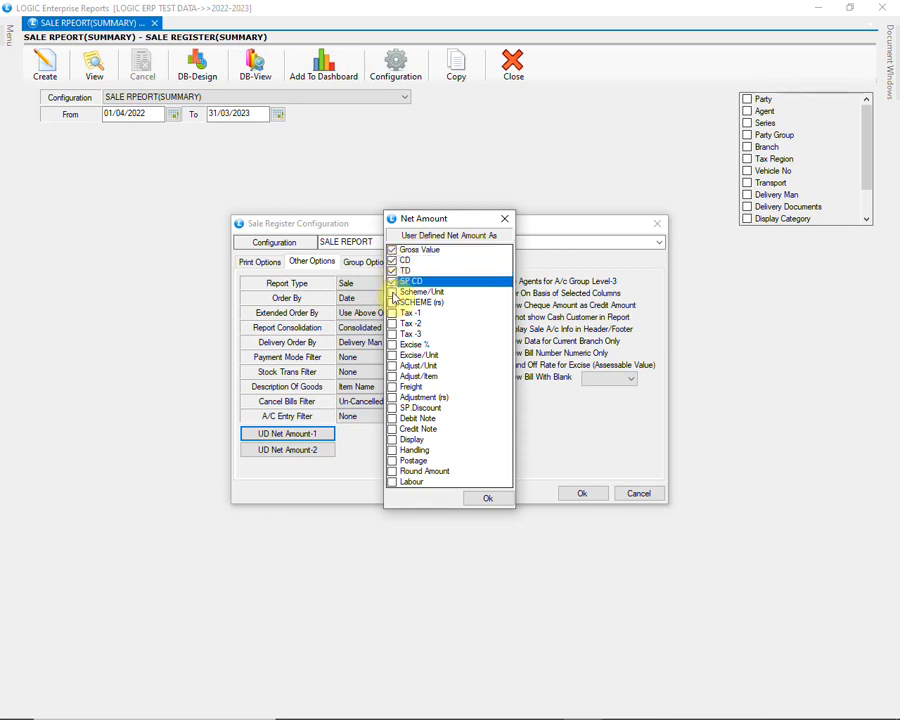
pyautogui.click(394, 293)
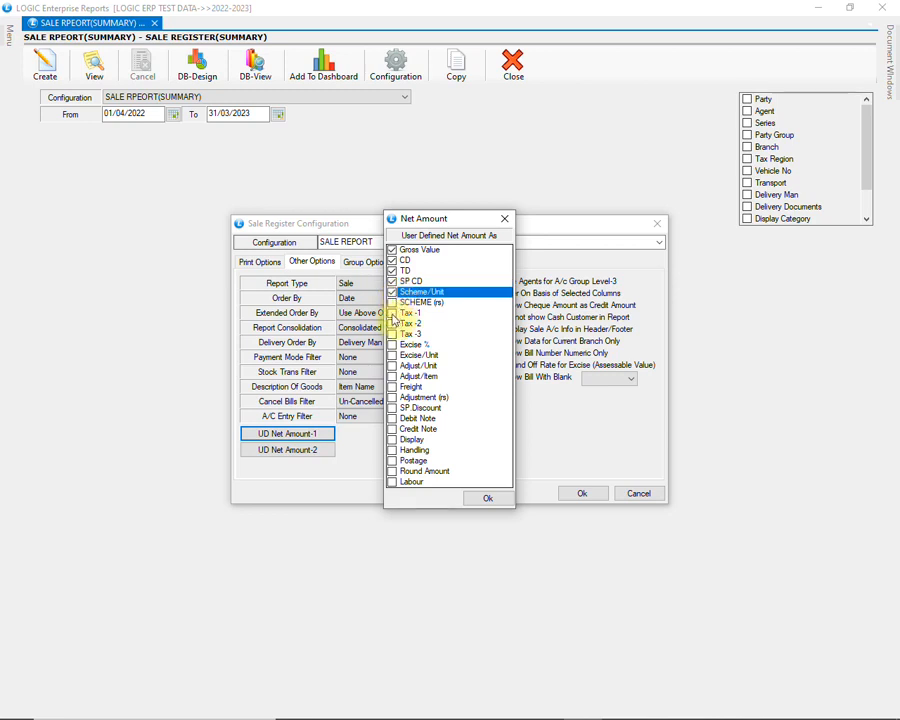
pyautogui.click(393, 313)
pyautogui.click(393, 323)
pyautogui.click(393, 334)
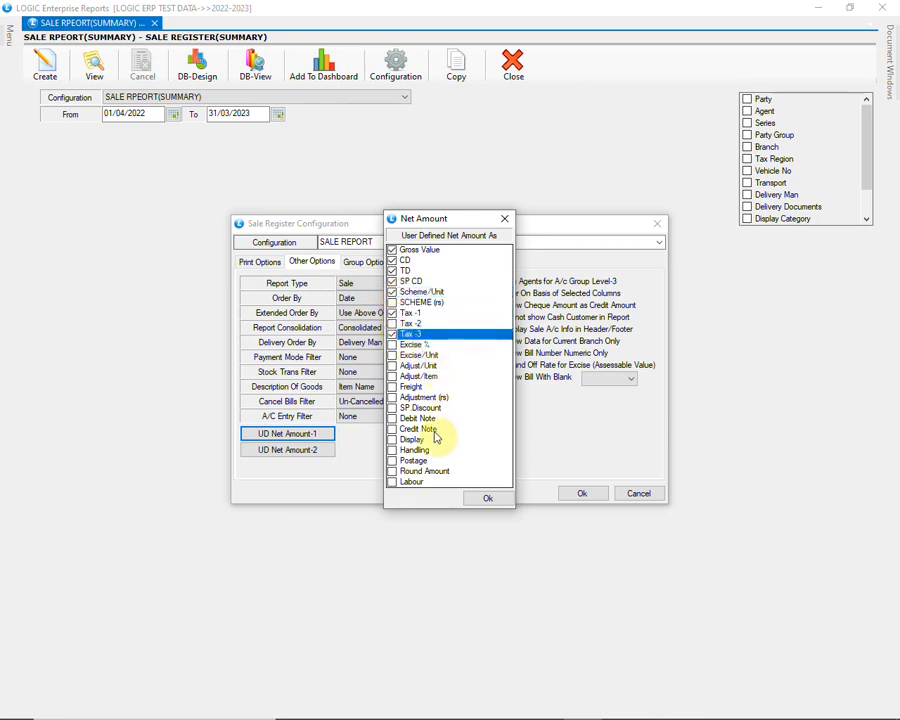
pyautogui.click(487, 499)
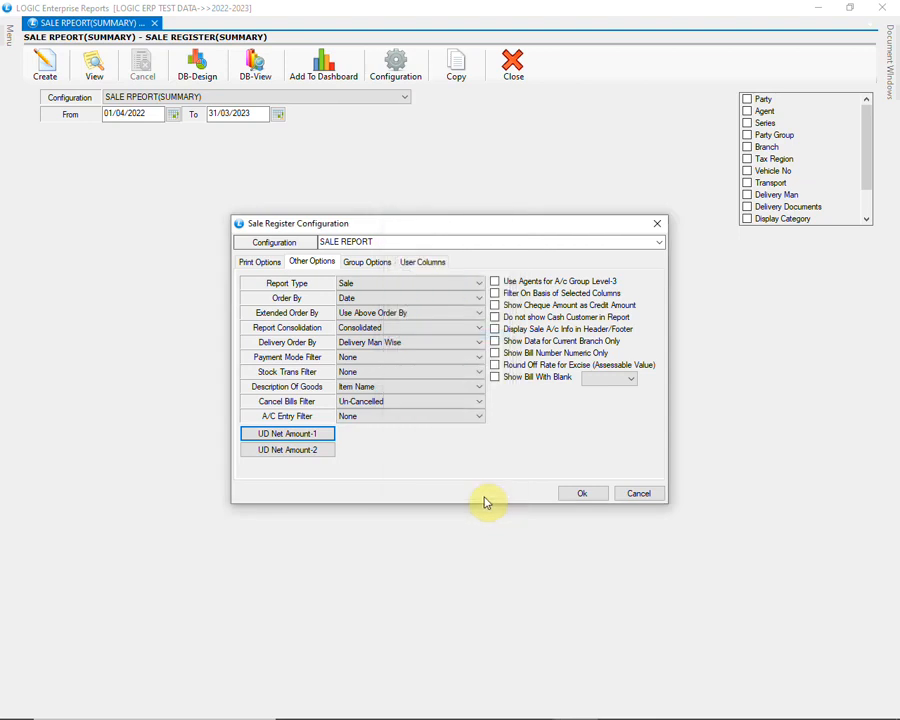
# Review the UD Net Amount-2 components, and enable Filter On Basis of Selected Columns for the configuration
pyautogui.click(312, 452)
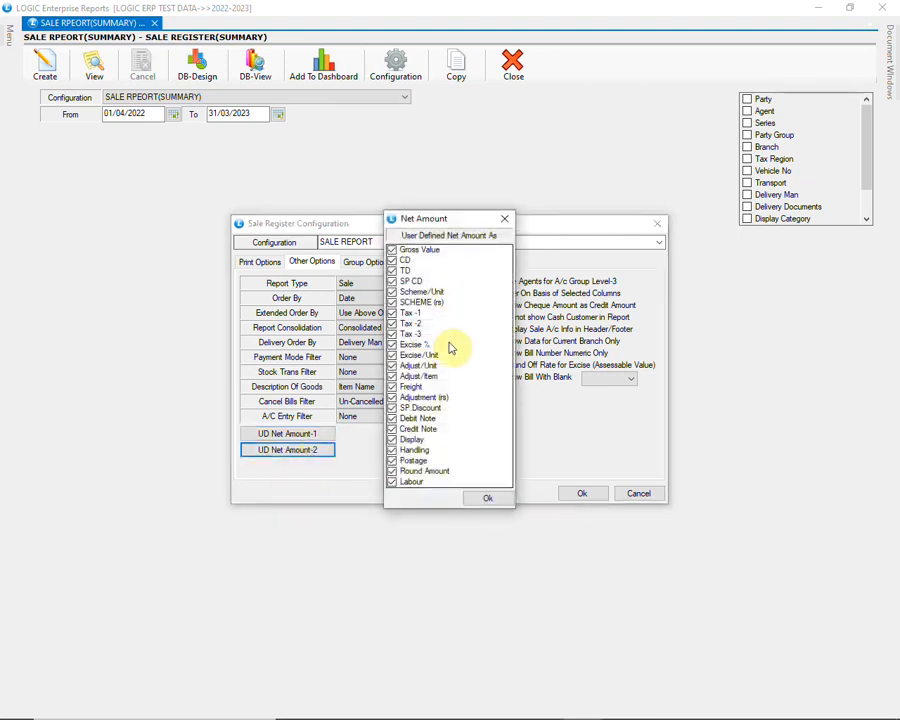
pyautogui.click(504, 219)
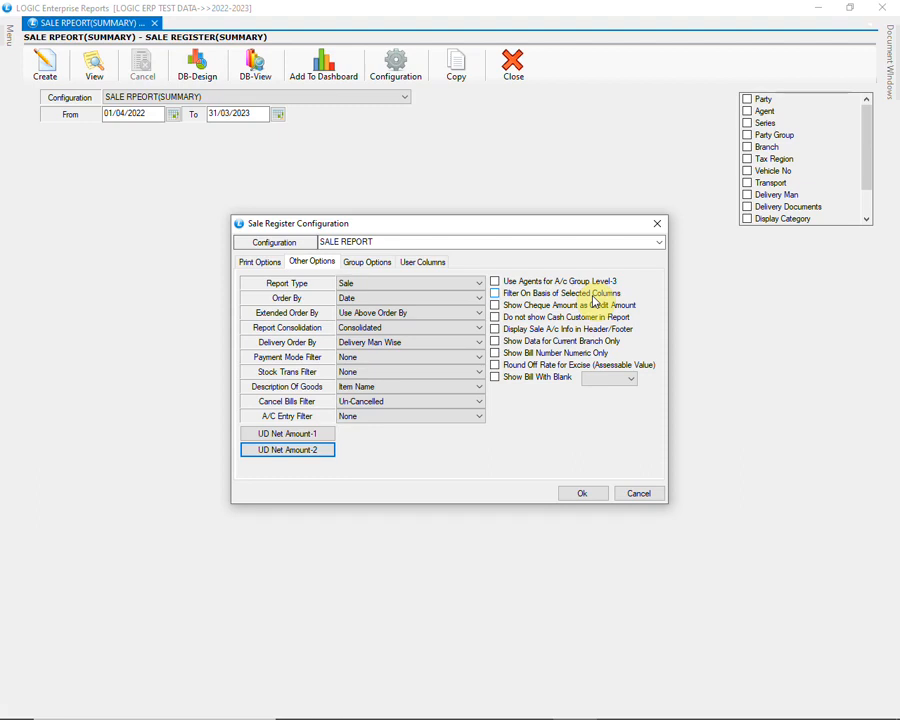
pyautogui.click(494, 294)
pyautogui.click(494, 294)
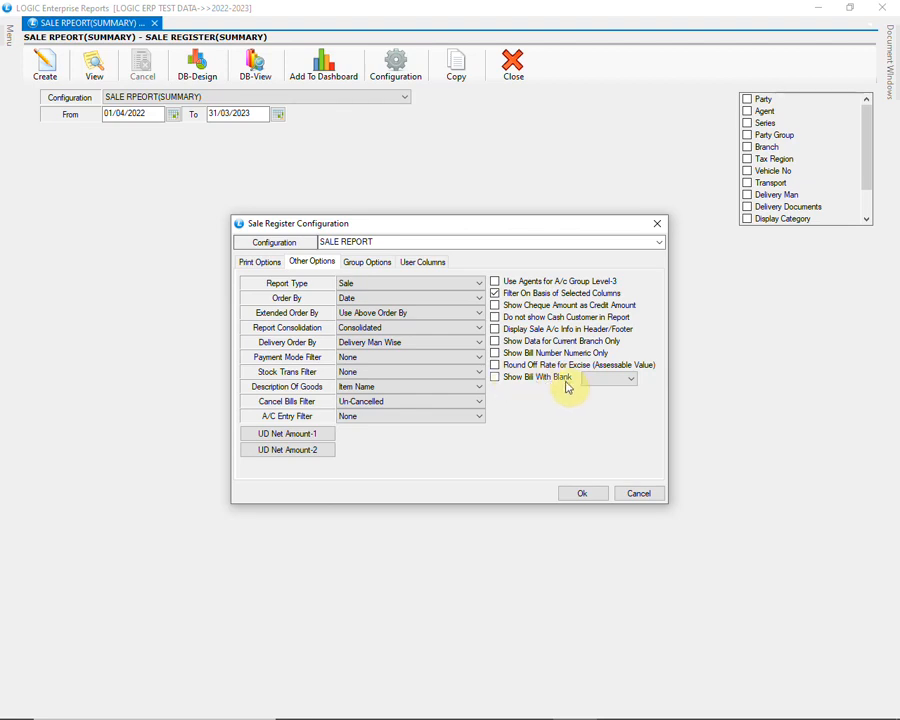
pyautogui.click(629, 378)
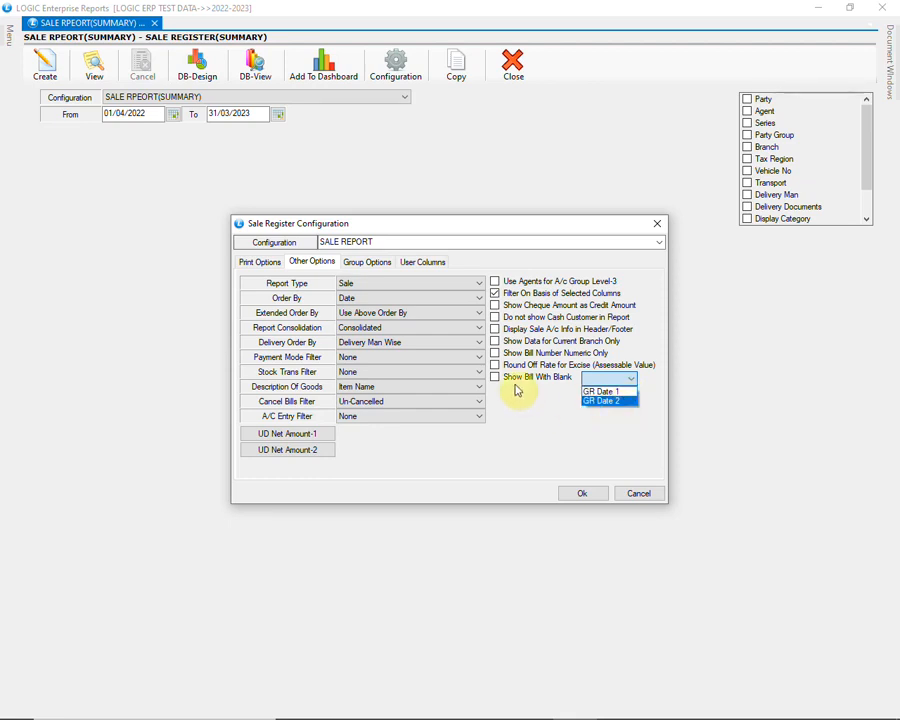
pyautogui.click(592, 381)
# Examine the party group explosion levels and the Level 1 to Level 5 party group totals
pyautogui.click(375, 263)
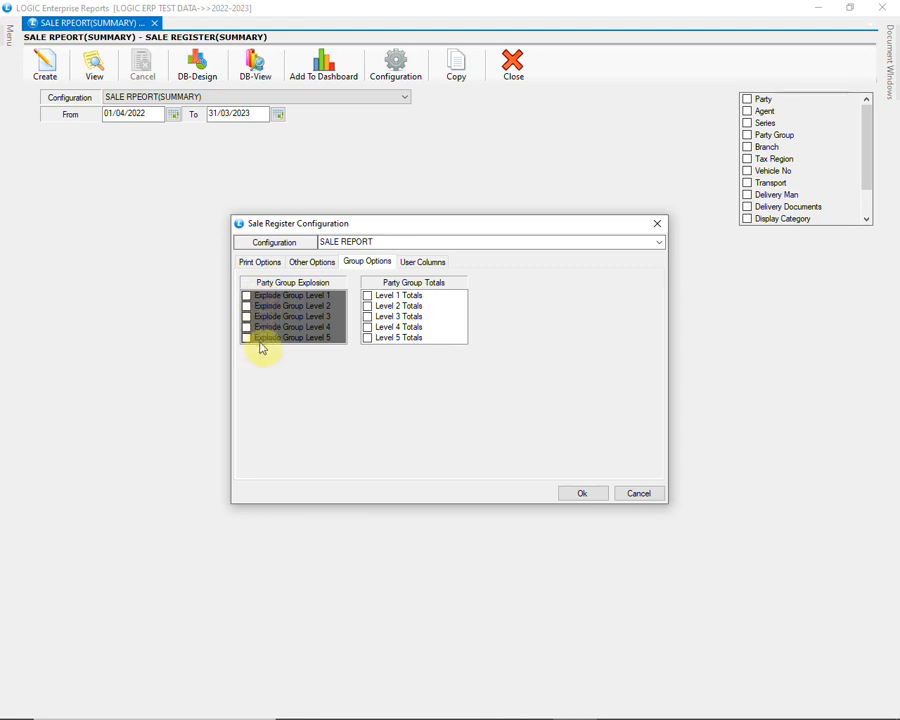
pyautogui.click(398, 296)
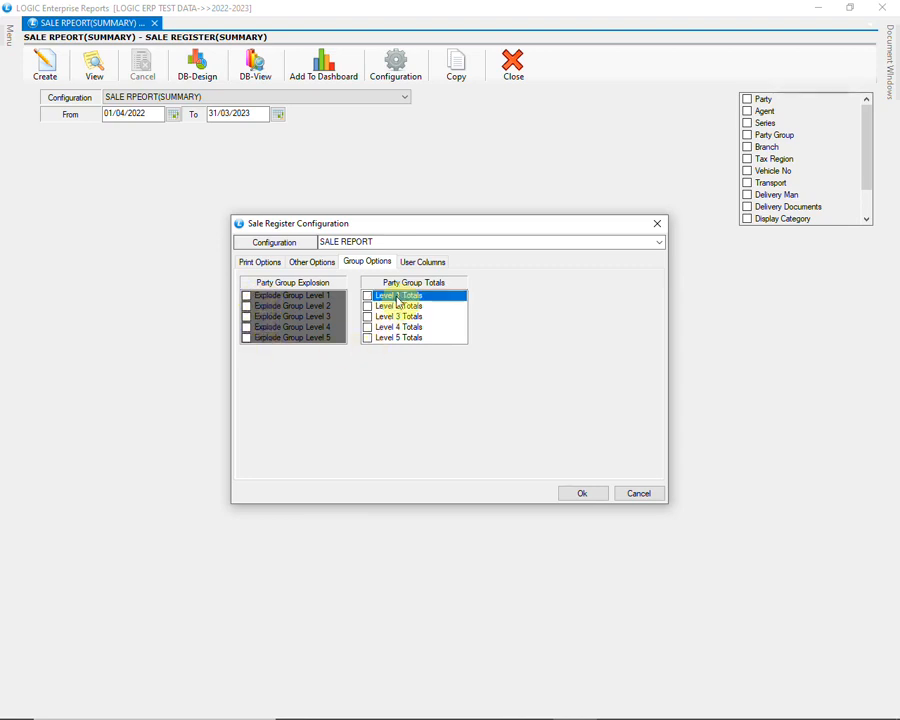
pyautogui.click(395, 305)
pyautogui.click(395, 316)
pyautogui.click(395, 327)
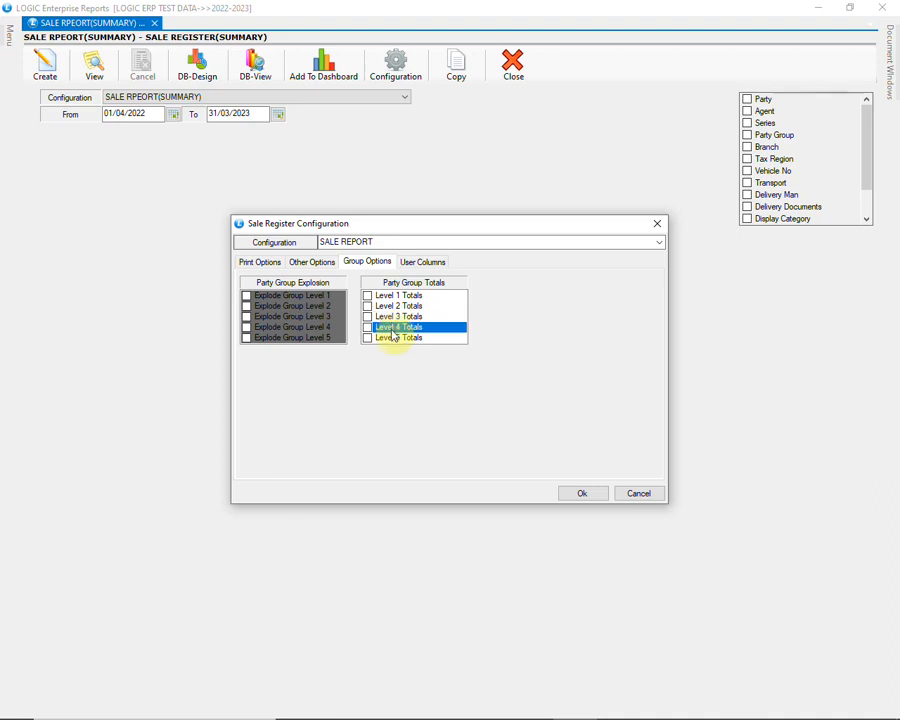
pyautogui.click(394, 338)
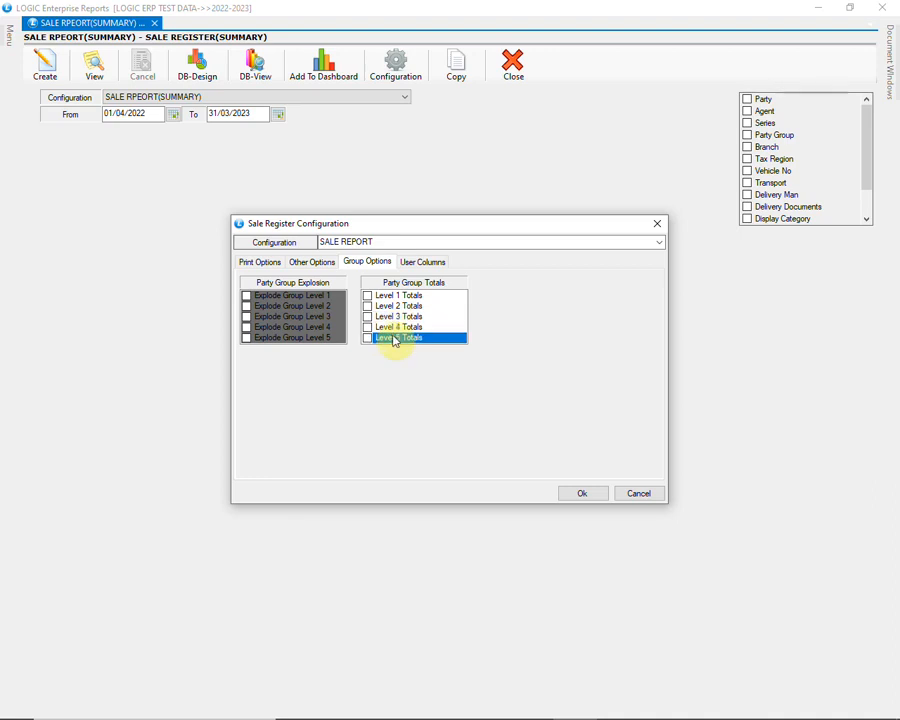
# Leave the default values for the user columns blank and accept the SALE REPORT configuration
pyautogui.click(420, 264)
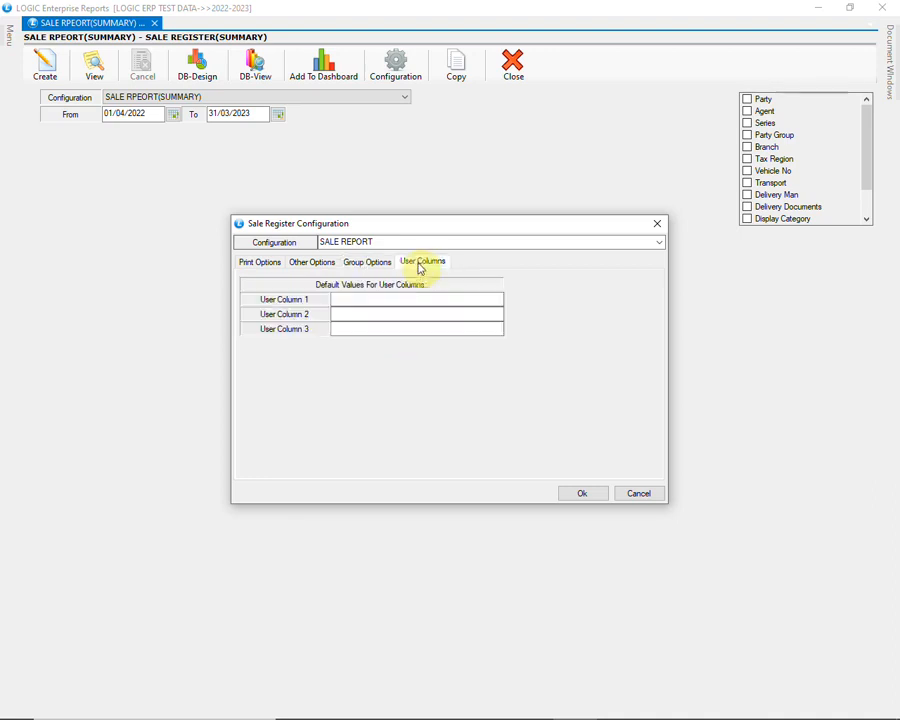
pyautogui.click(378, 300)
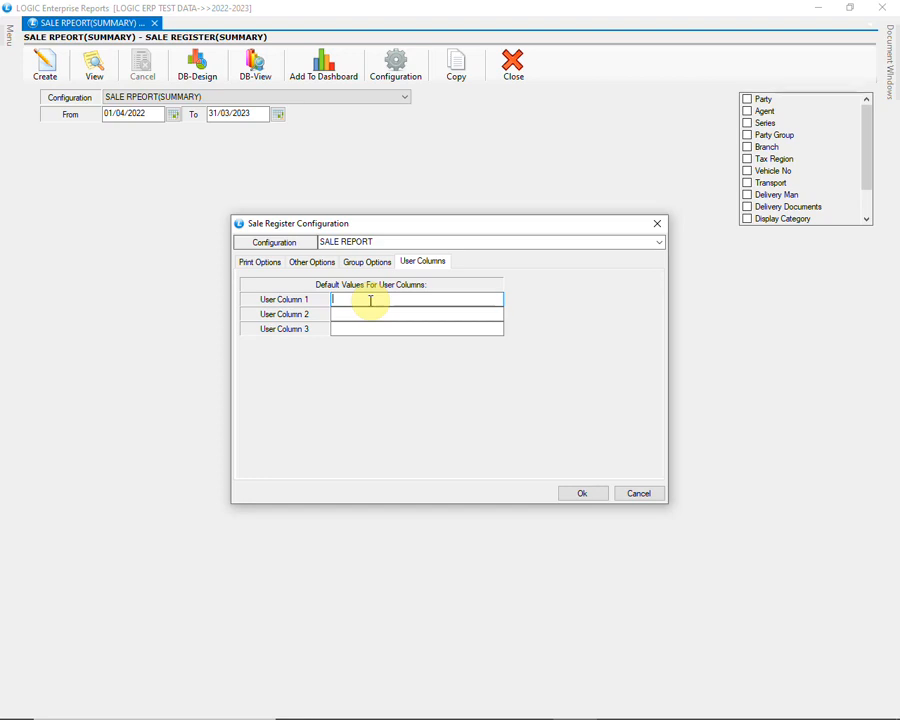
pyautogui.click(591, 497)
pyautogui.click(419, 416)
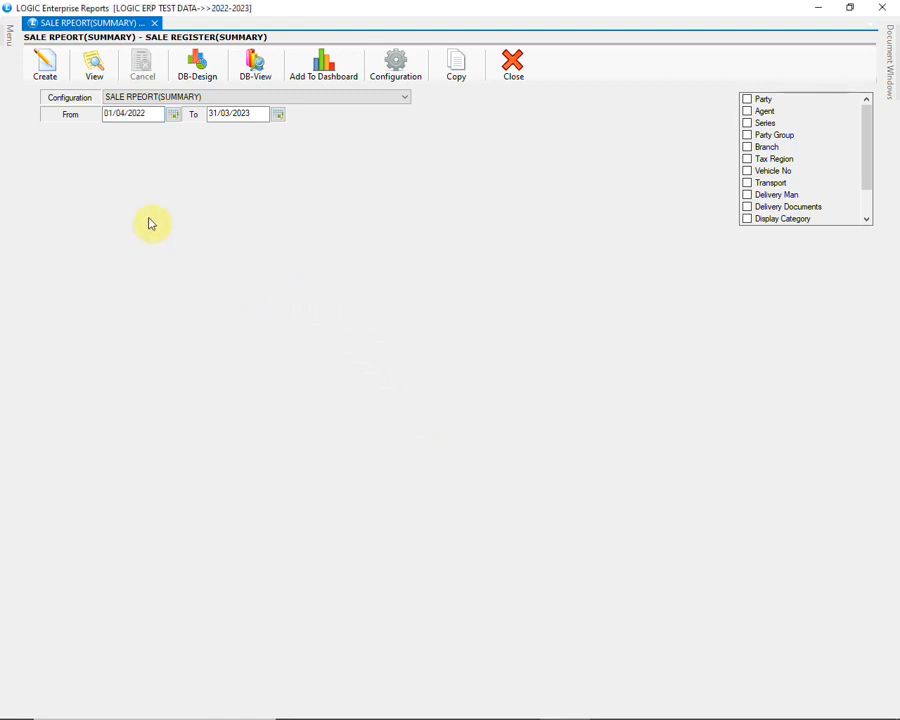
# Create the sale register for 01/04/2022 to 31/03/2023 and check the first bill's values across the report columns
pyautogui.click(46, 70)
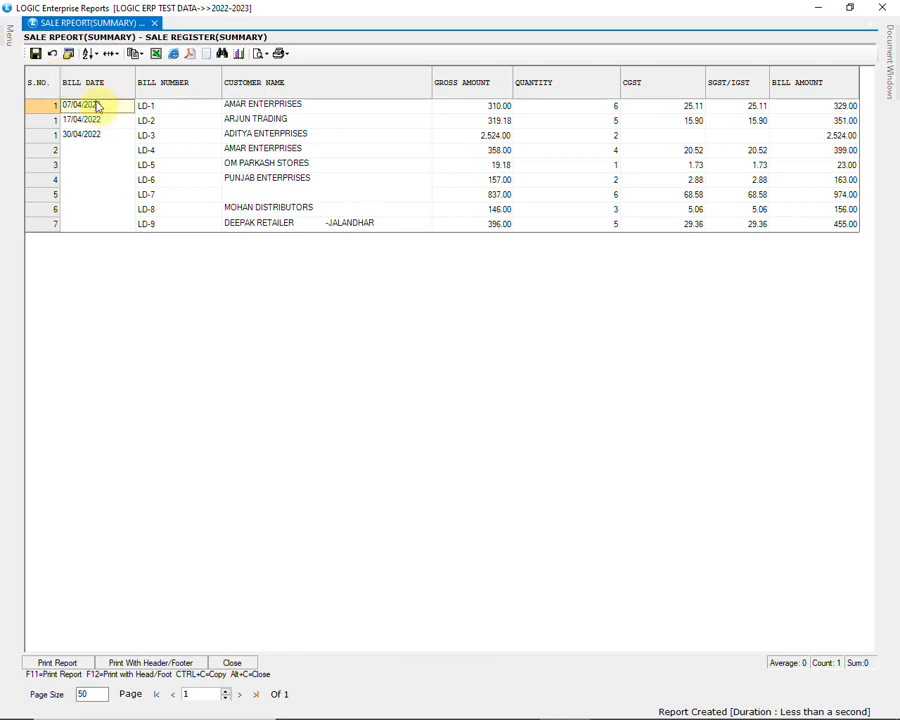
pyautogui.click(176, 108)
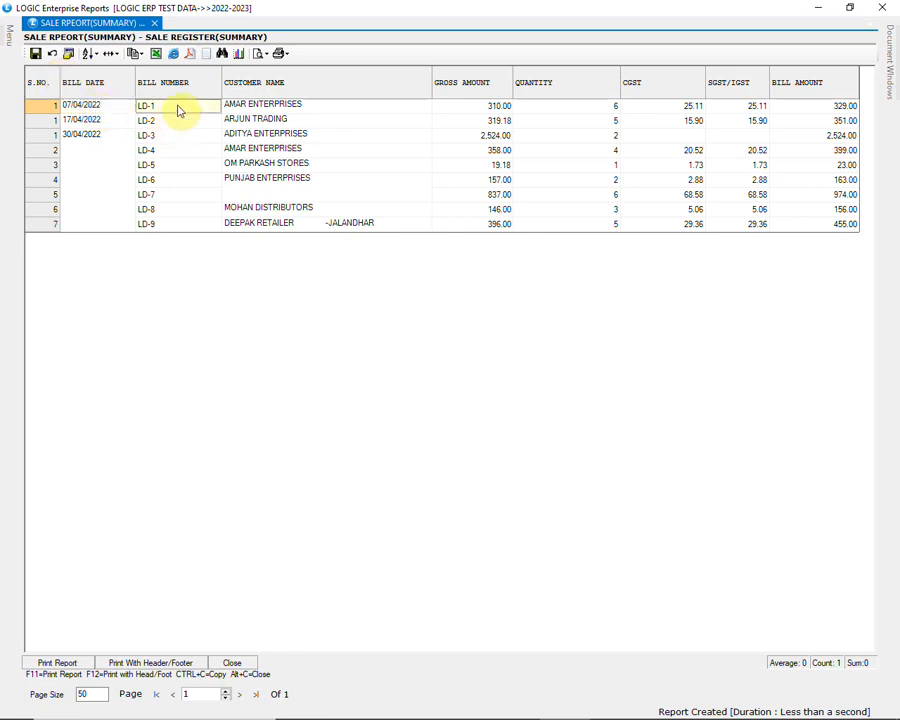
pyautogui.click(245, 108)
pyautogui.click(472, 108)
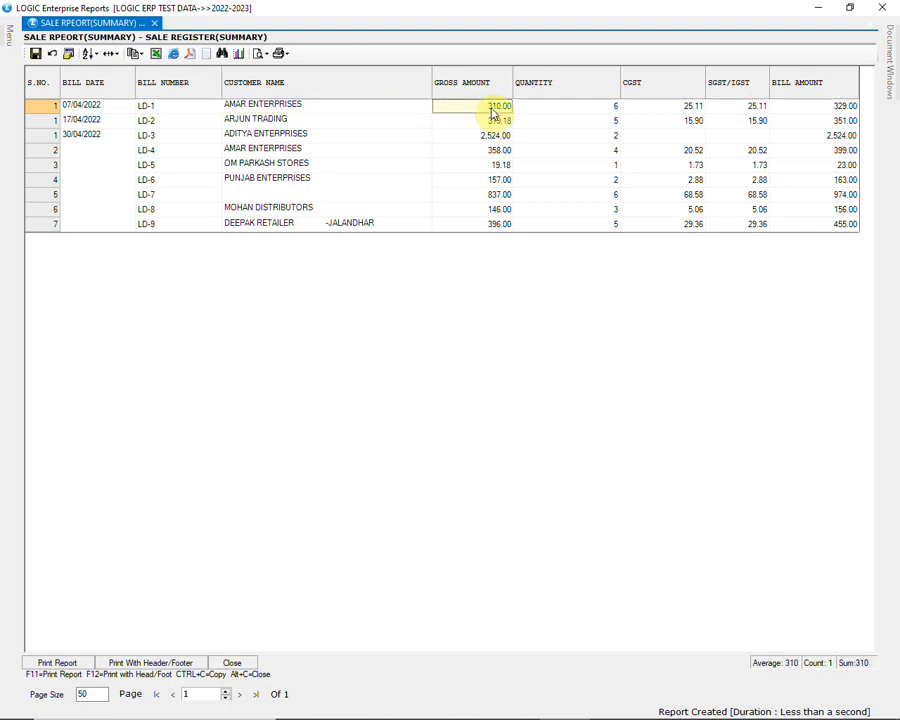
pyautogui.click(574, 113)
pyautogui.click(650, 112)
pyautogui.click(735, 110)
pyautogui.click(820, 106)
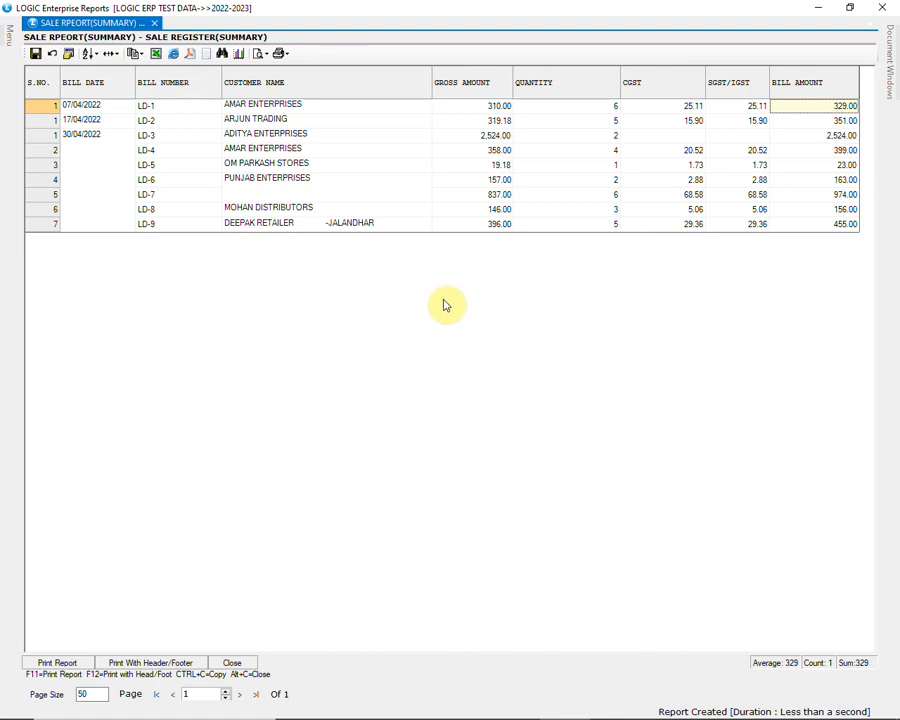
# Enable Order By Totals in the sale register configuration, keep the order by Date, and save the configuration
pyautogui.press('F2')
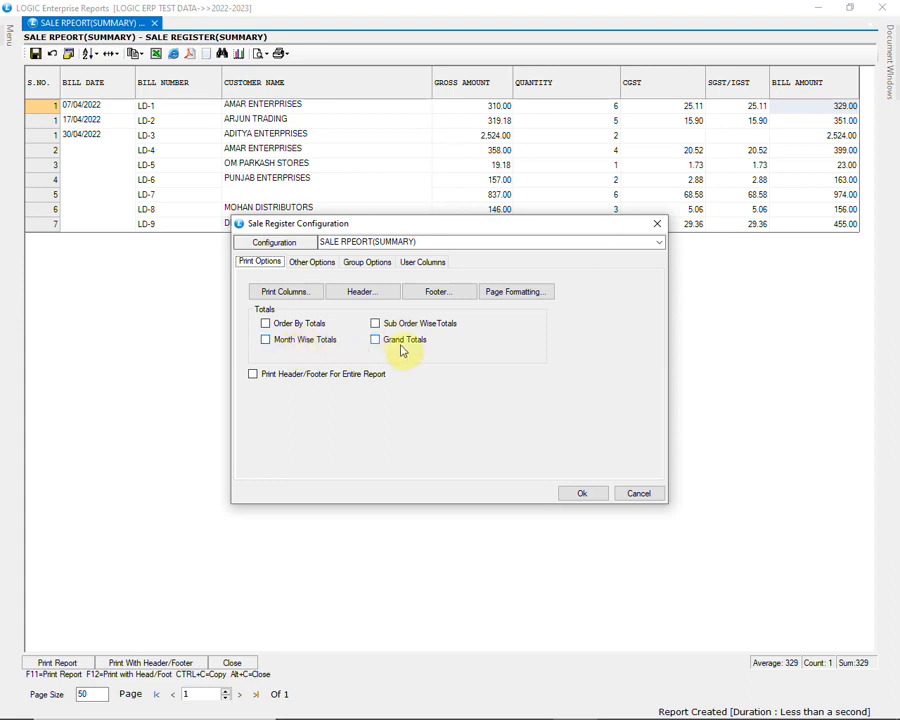
pyautogui.click(294, 326)
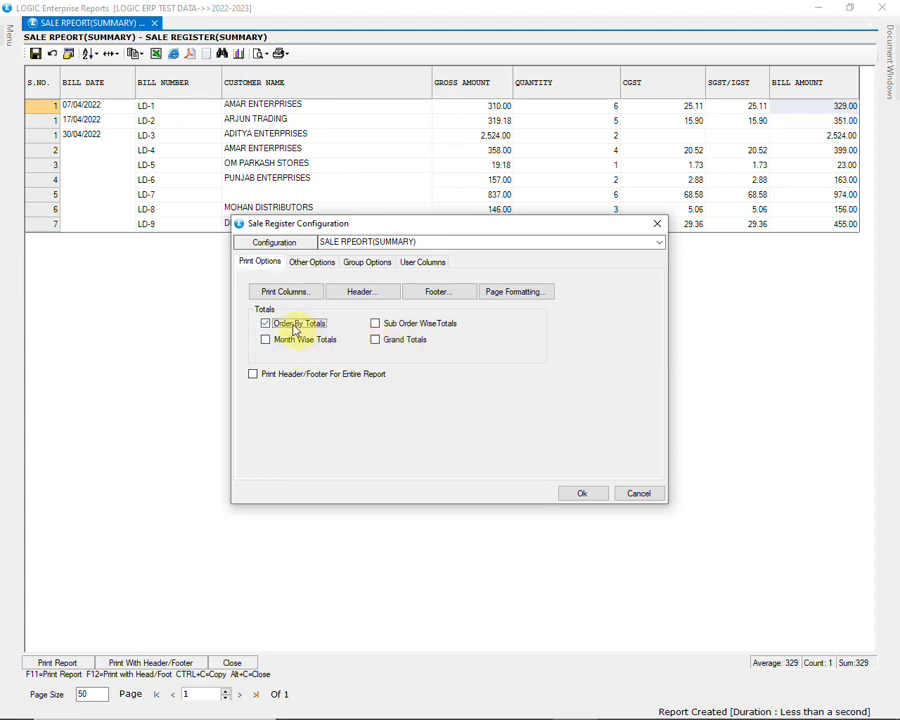
pyautogui.click(318, 265)
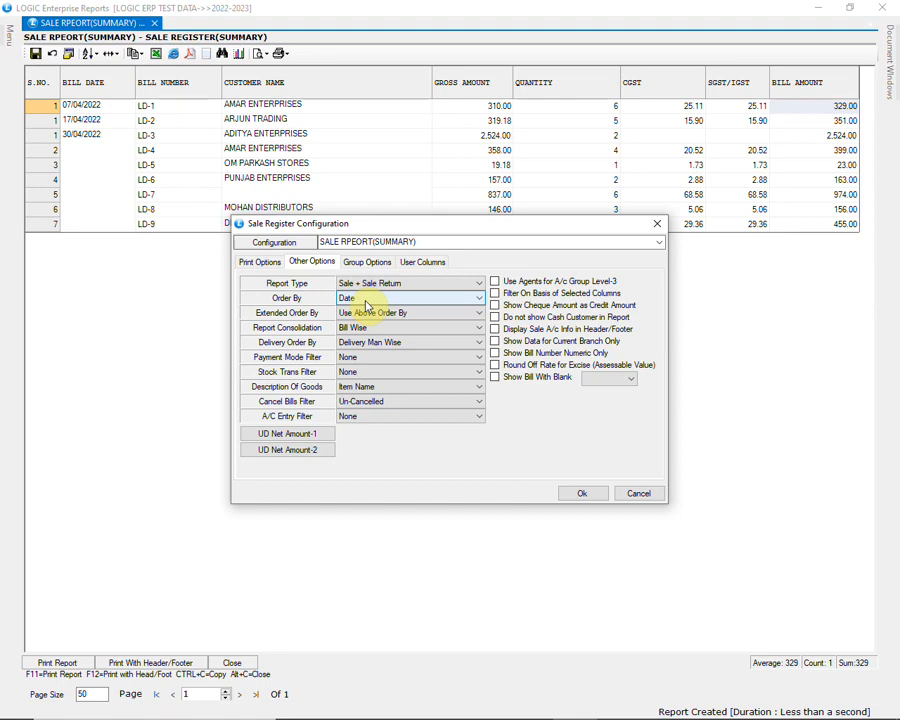
pyautogui.click(578, 493)
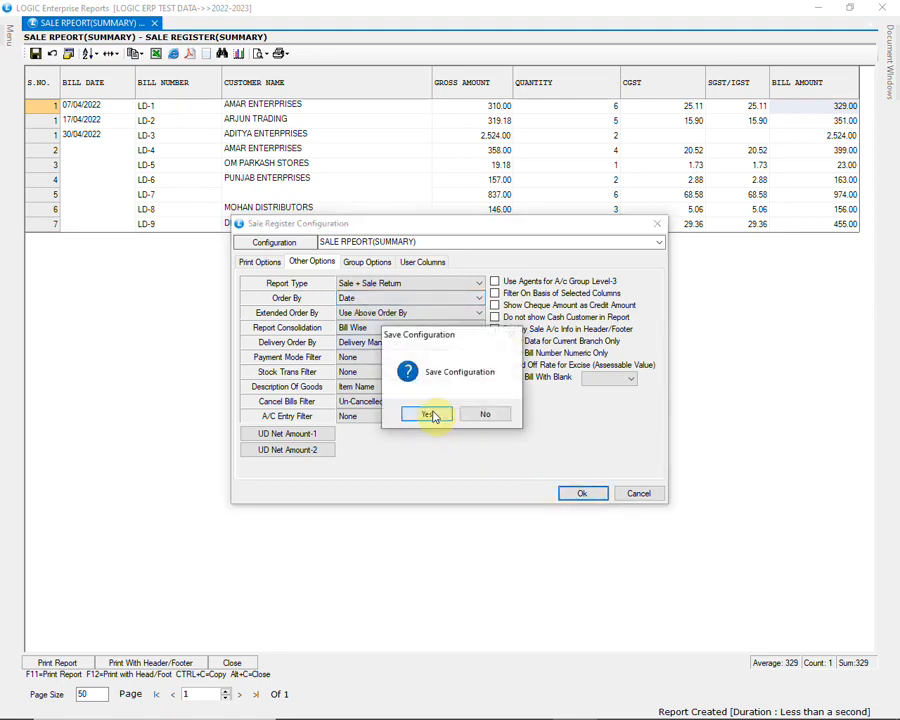
pyautogui.click(430, 414)
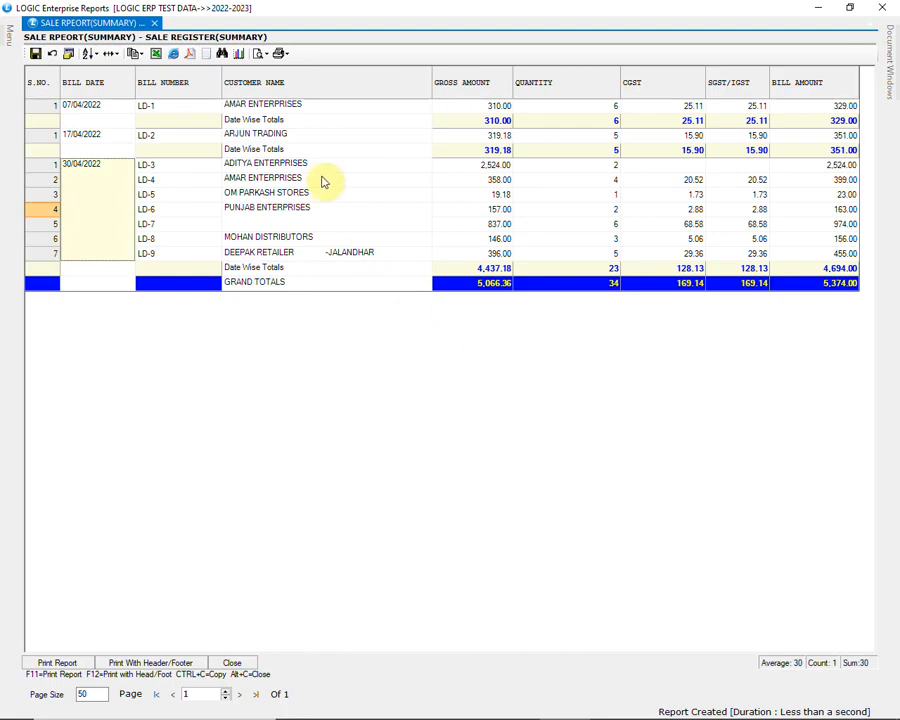
# Open bill LD-3 from the ADITYA ENTERPRISES row of the register and save the bill
pyautogui.click(279, 108)
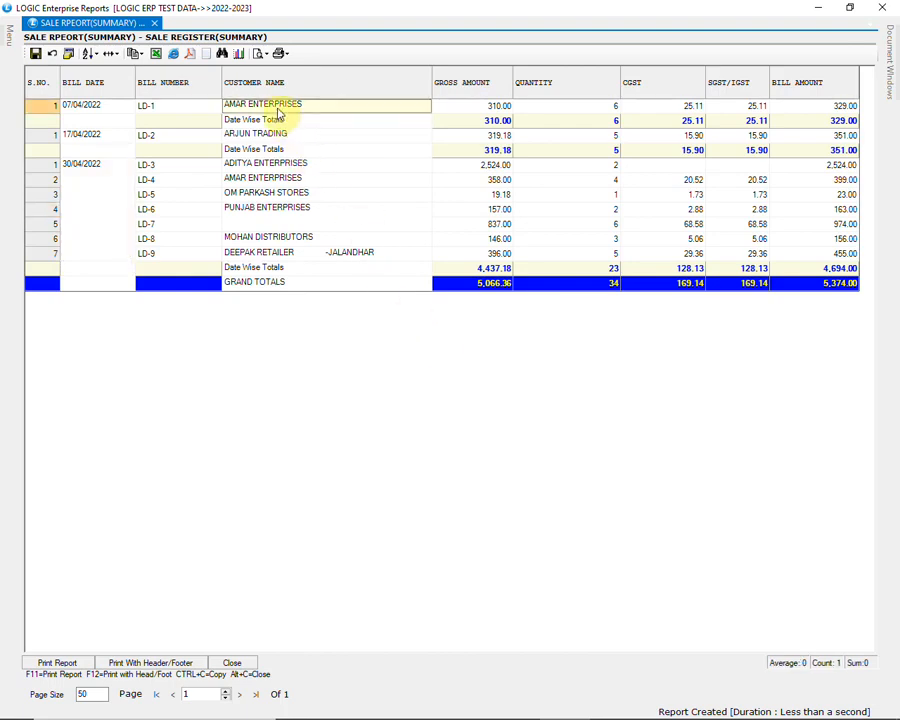
pyautogui.click(259, 168)
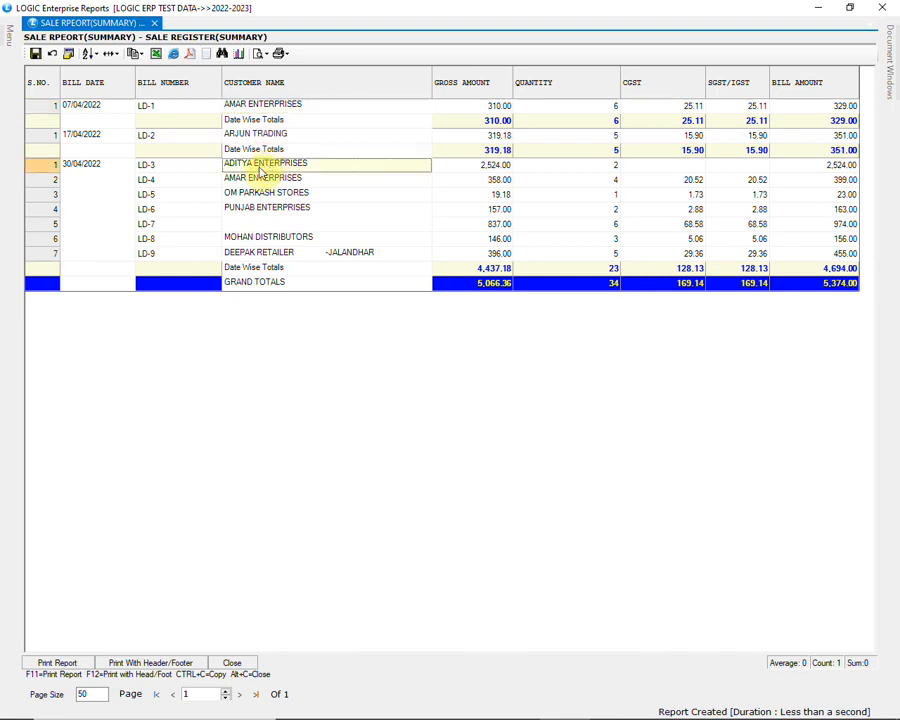
pyautogui.doubleClick(258, 170)
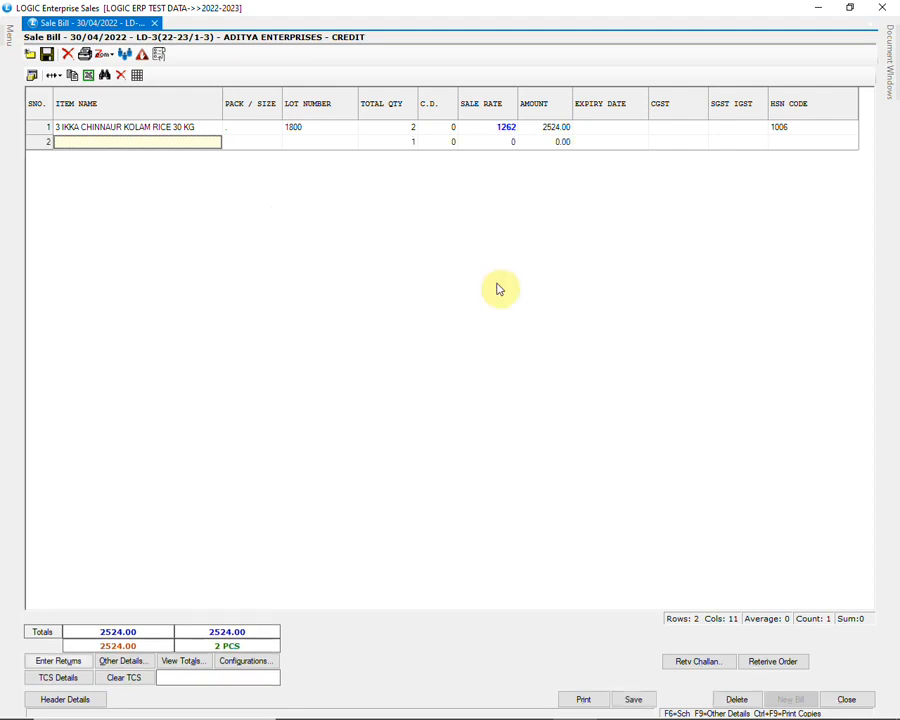
pyautogui.click(636, 697)
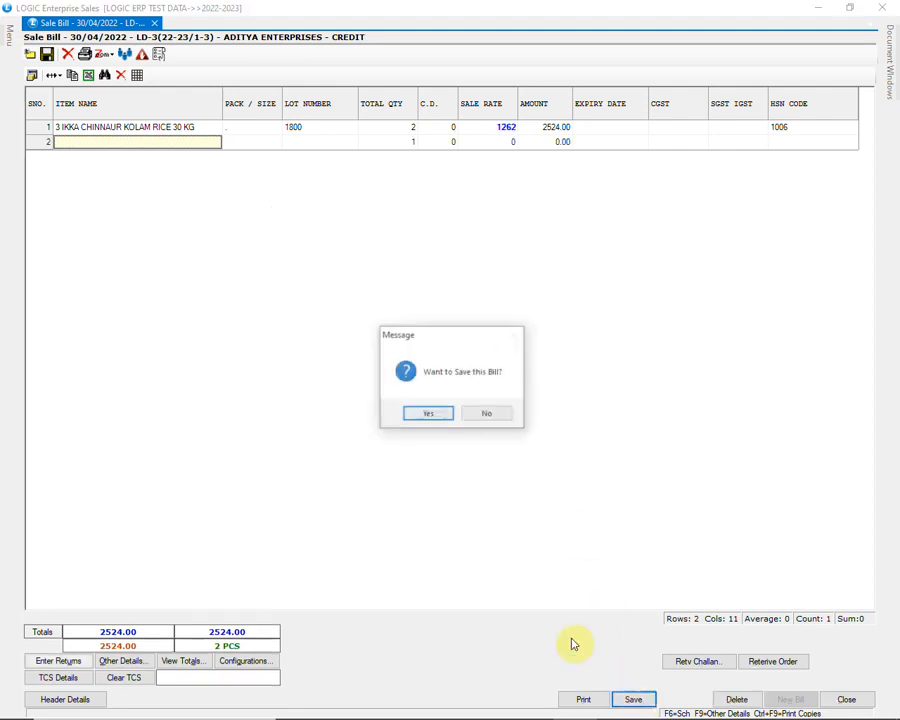
pyautogui.click(430, 413)
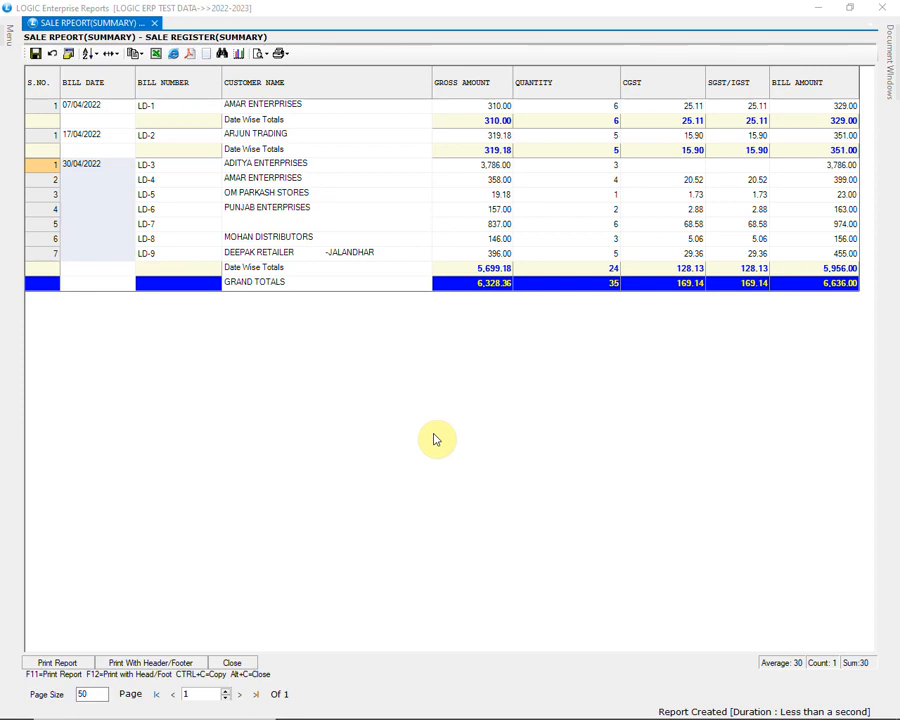
# Review the selected columns in the report's column attributes and close them without changes
pyautogui.click(69, 58)
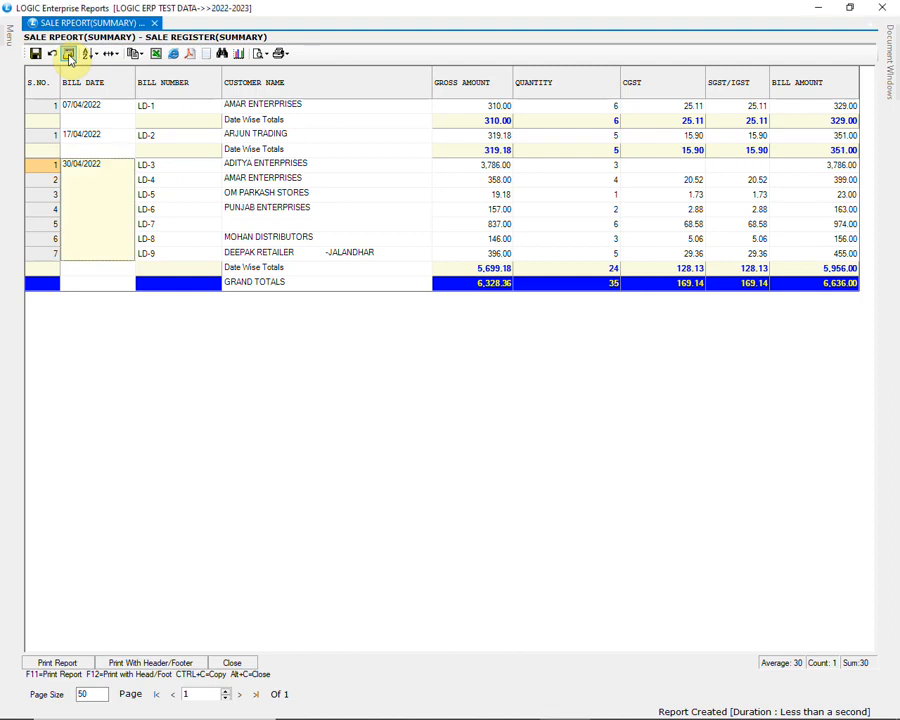
pyautogui.click(67, 56)
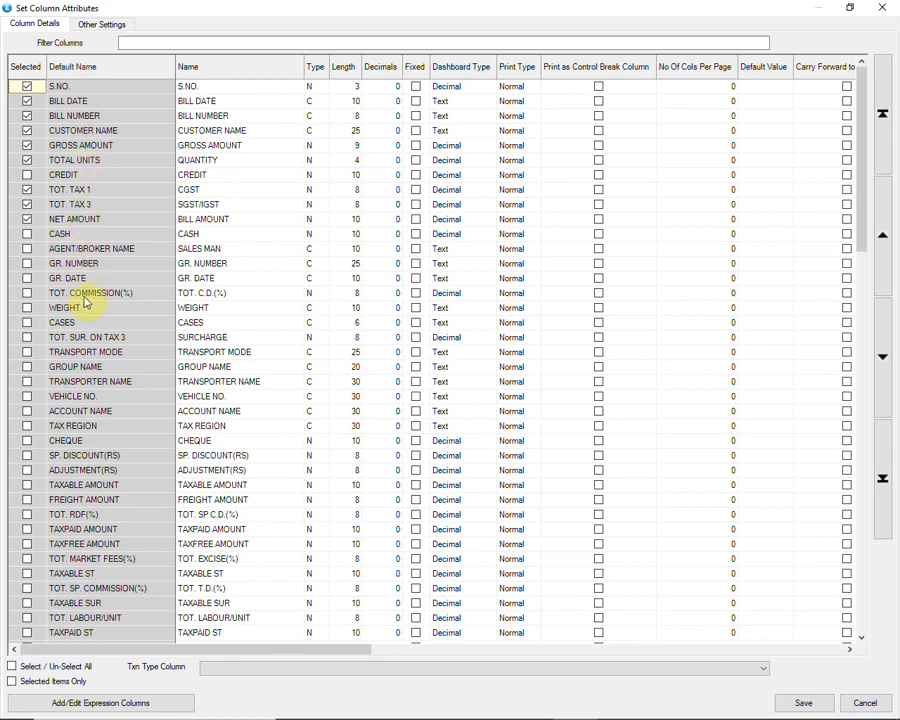
pyautogui.click(882, 7)
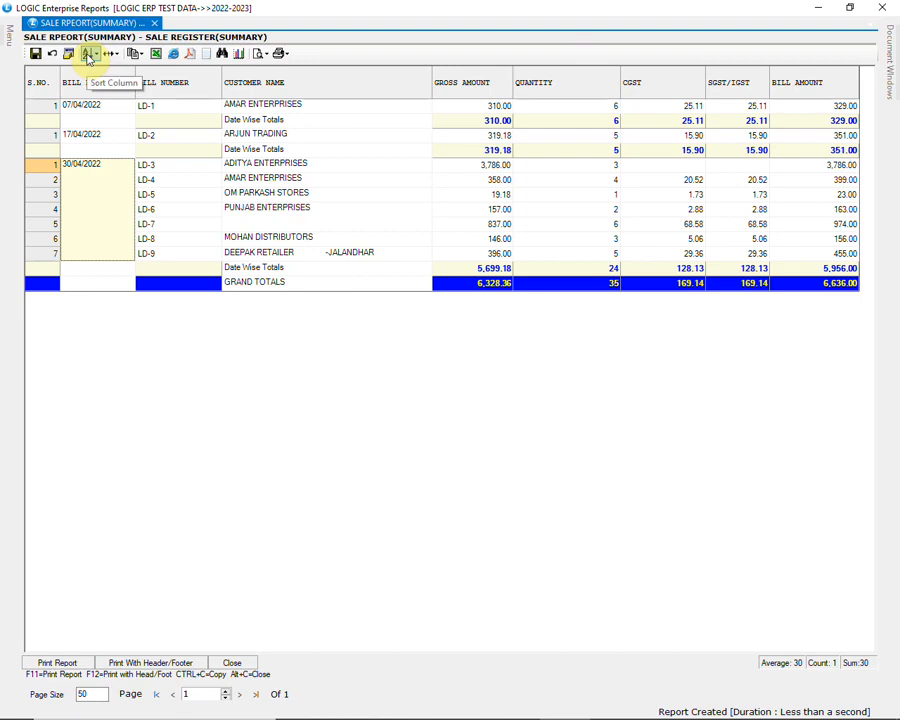
# Sort the bill dates with Descending with totals, and fit the register's columns first to their contents and finally on screen
pyautogui.click(88, 57)
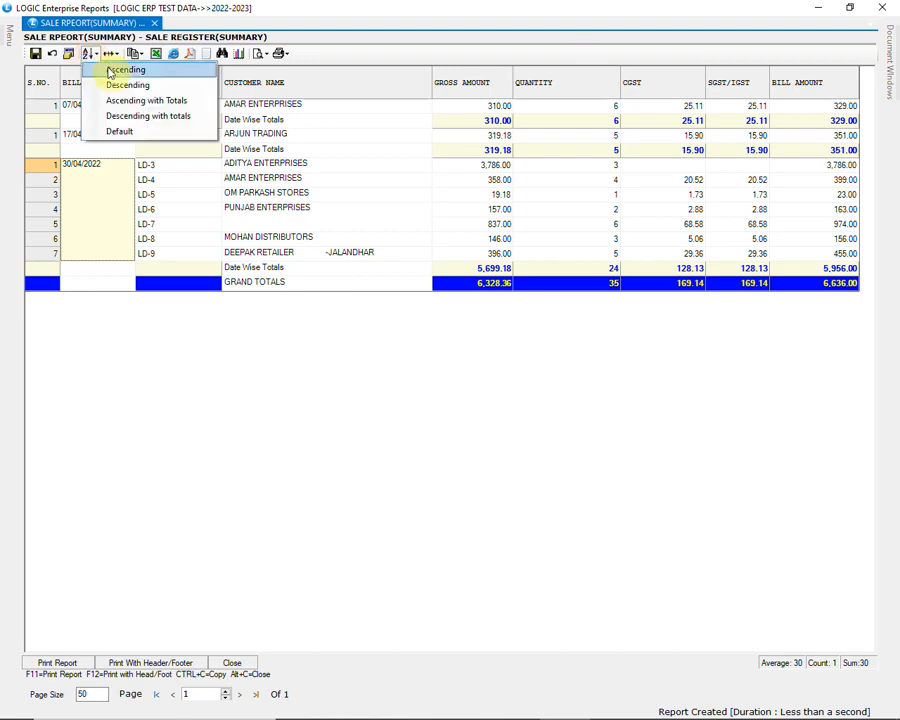
pyautogui.click(150, 117)
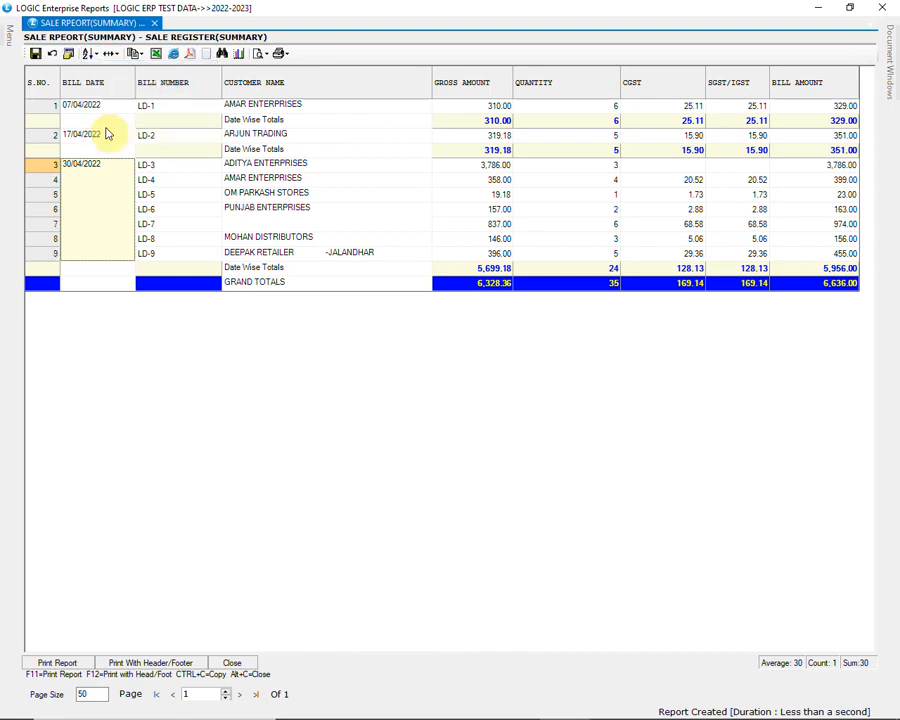
pyautogui.click(112, 54)
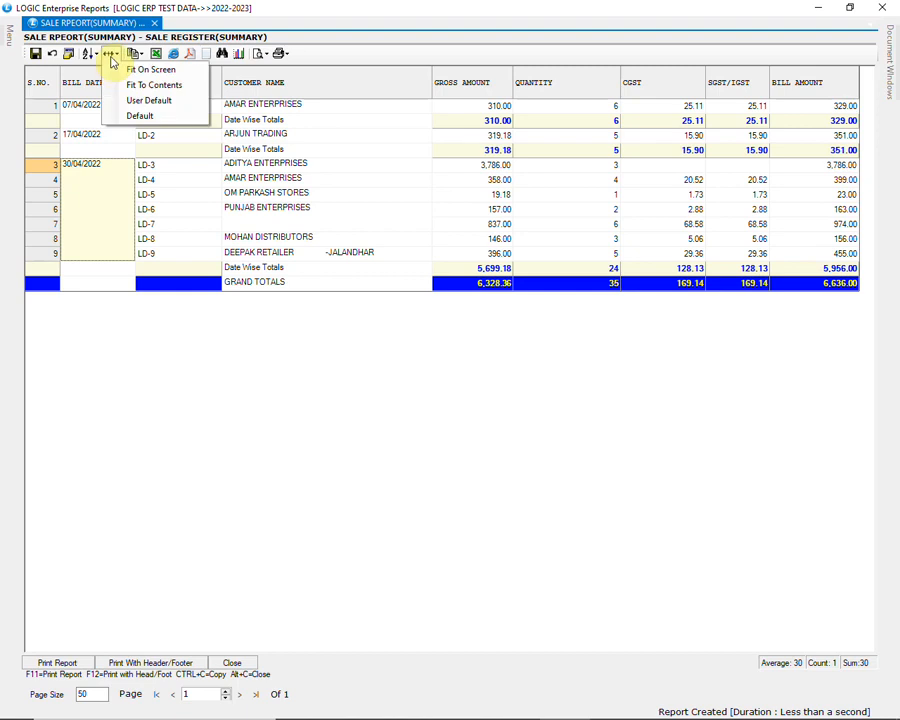
pyautogui.click(160, 85)
pyautogui.click(112, 54)
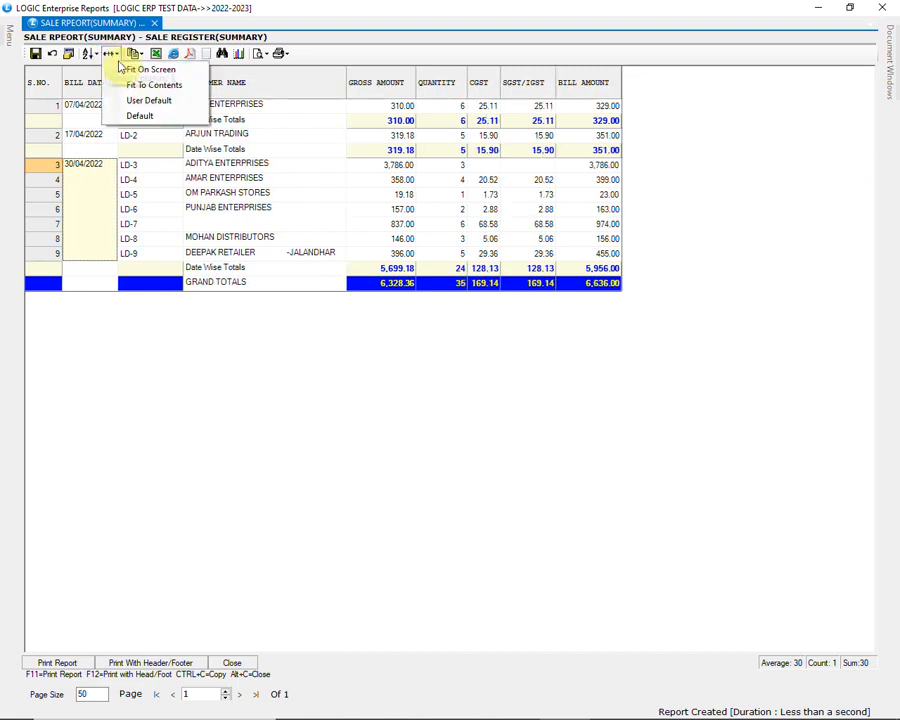
pyautogui.click(126, 67)
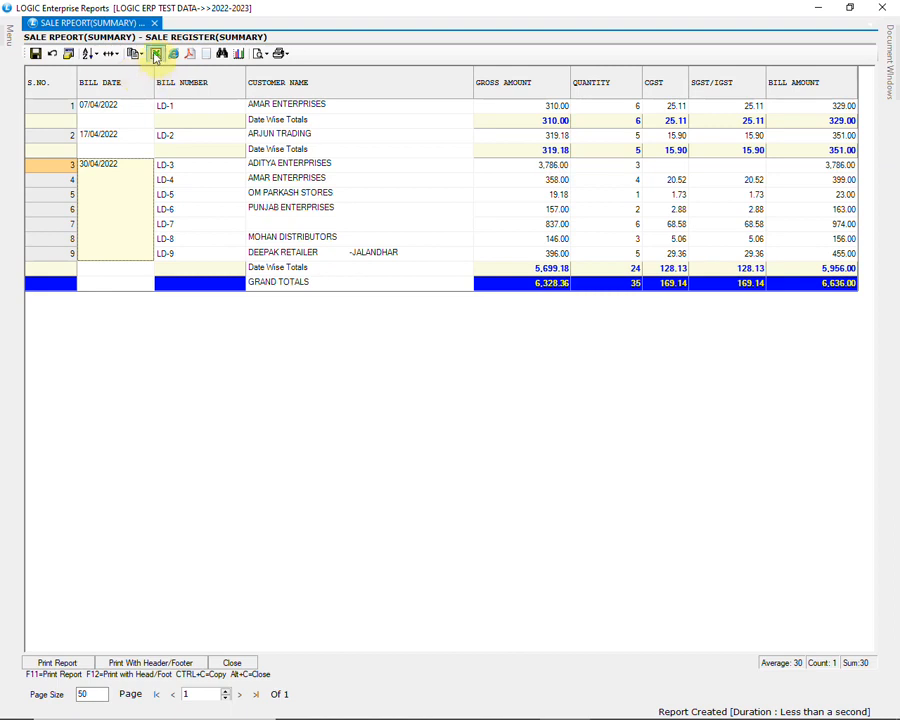
# Export the register to the Desktop as the Excel file SALE REPORT, and check the exported columns in LibreOffice Calc
pyautogui.click(155, 57)
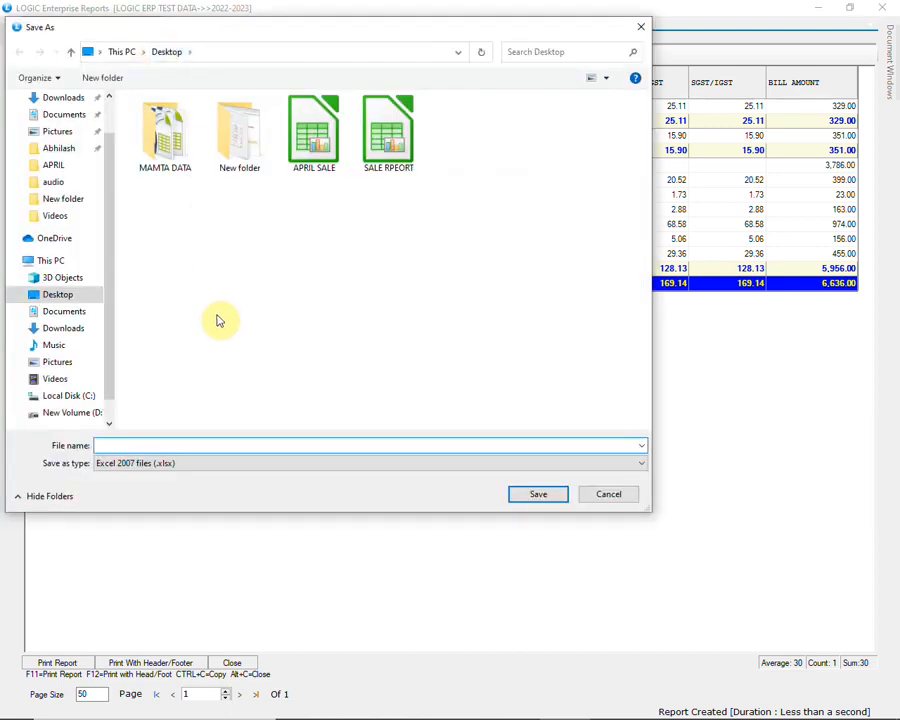
pyautogui.click(114, 446)
pyautogui.write('SALE REPORT')
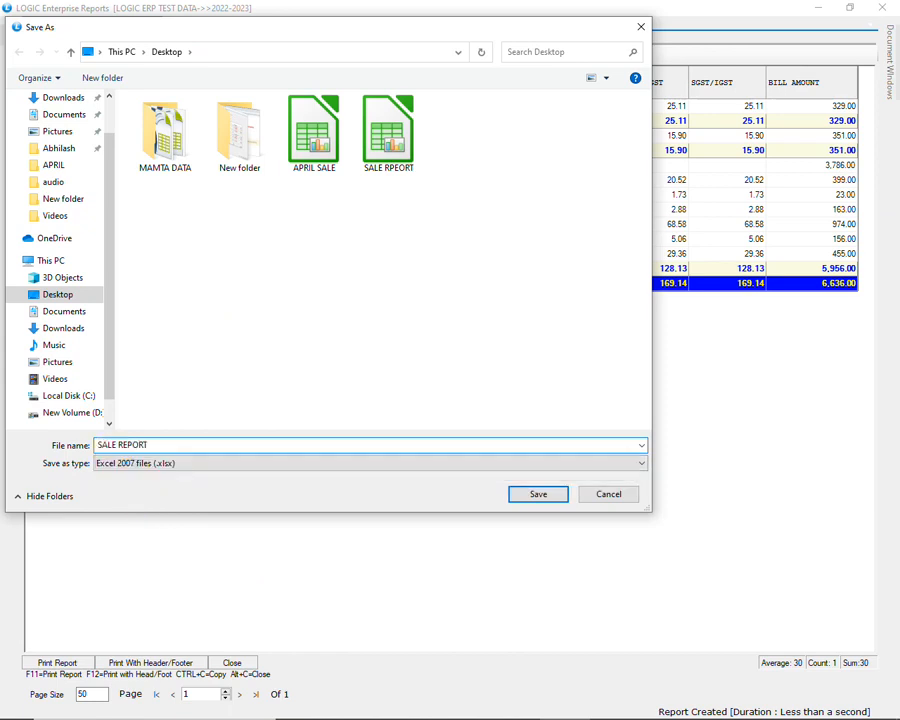
pyautogui.click(526, 490)
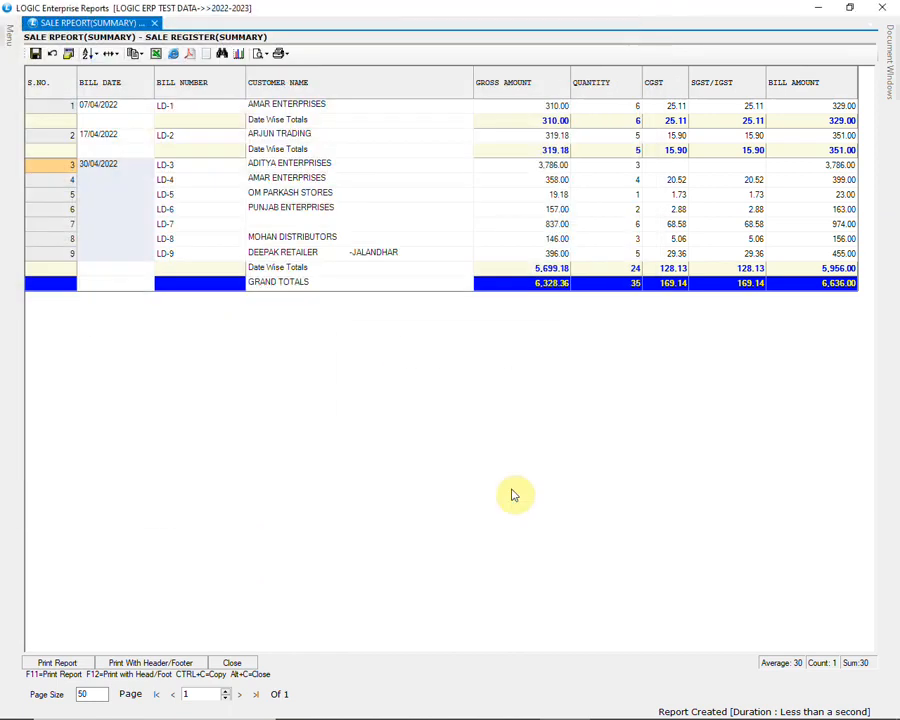
pyautogui.click(470, 416)
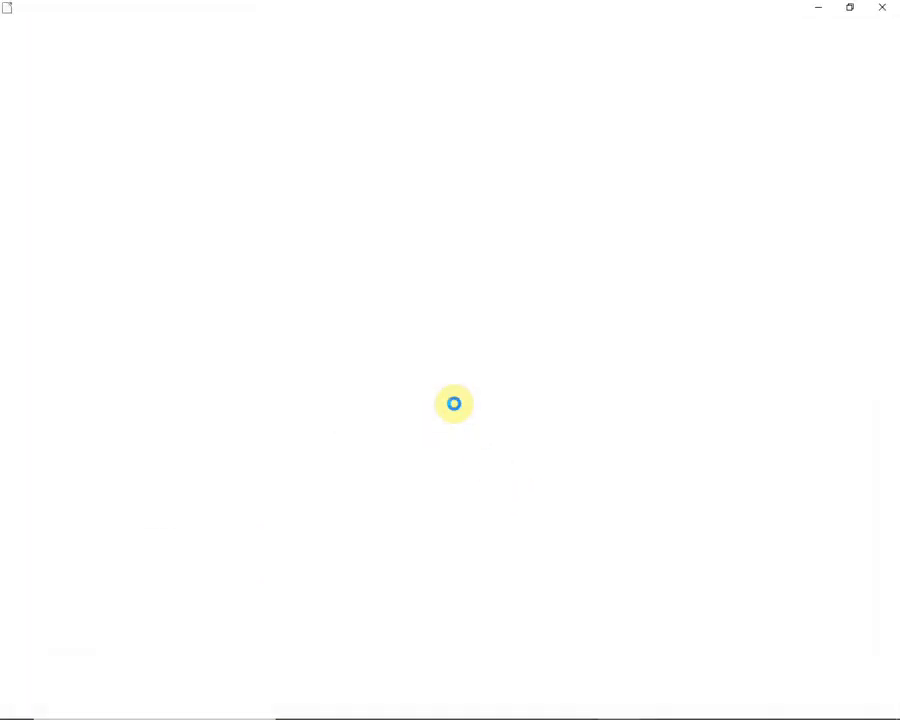
pyautogui.moveTo(370, 684); pyautogui.dragTo(432, 688)
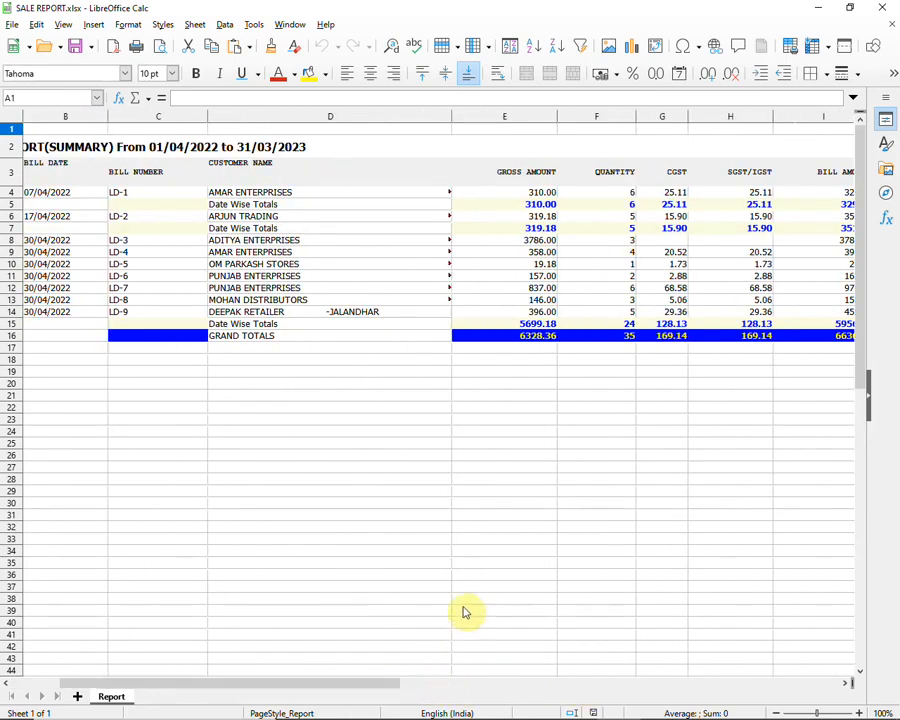
pyautogui.click(883, 8)
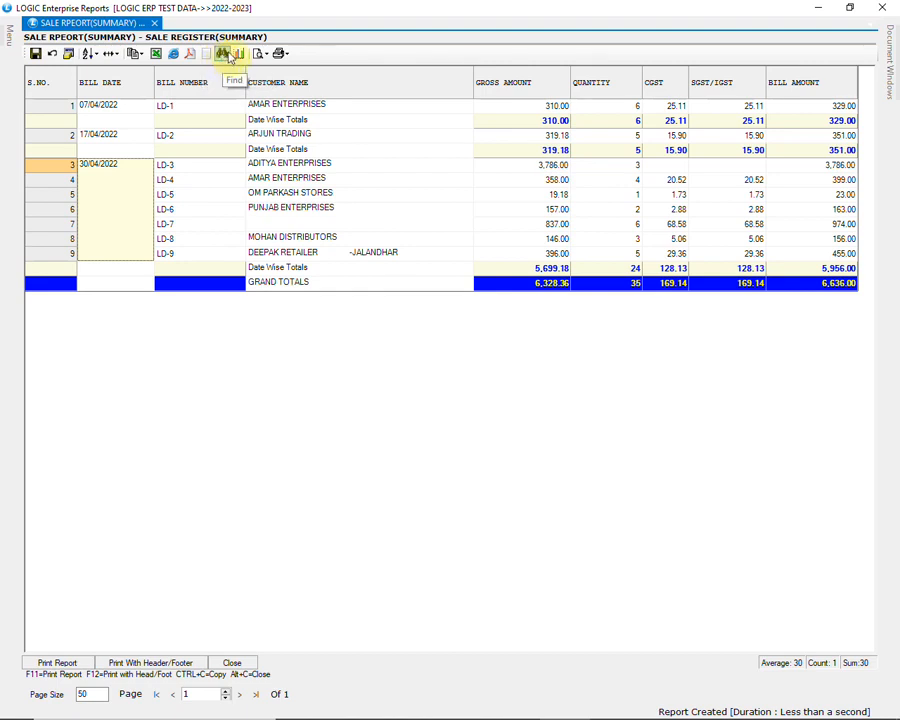
# Search the register's customer names for an entry starting with MOH
pyautogui.click(287, 167)
pyautogui.click(290, 195)
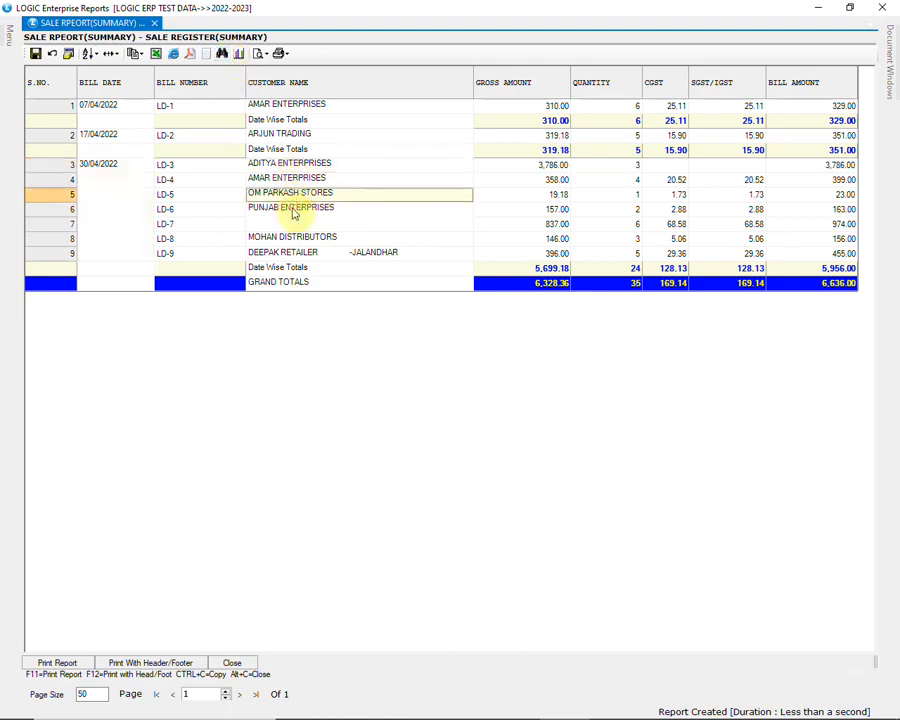
pyautogui.click(295, 212)
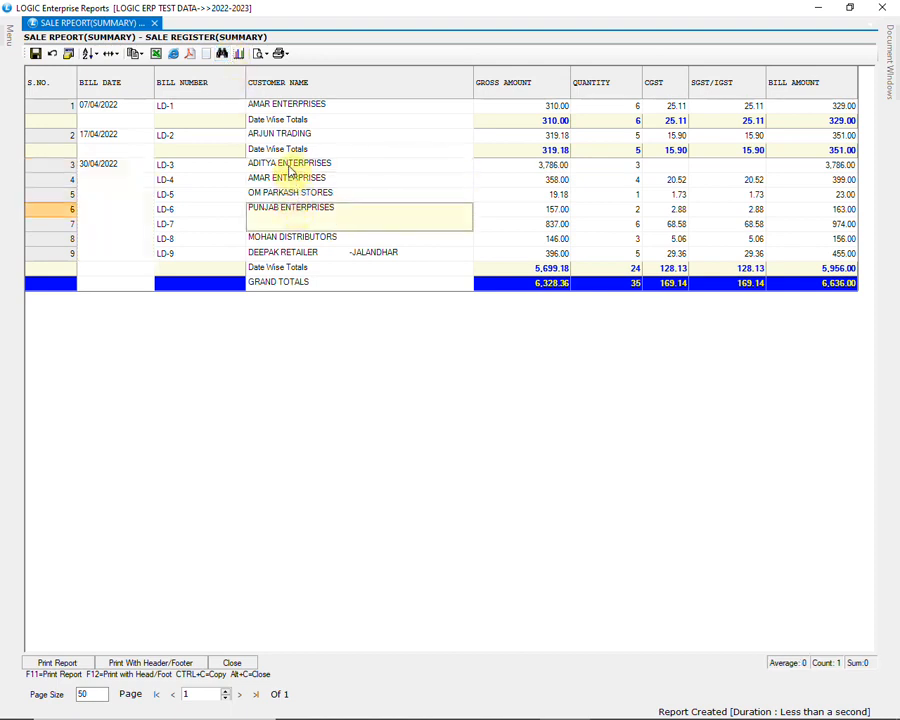
pyautogui.click(289, 165)
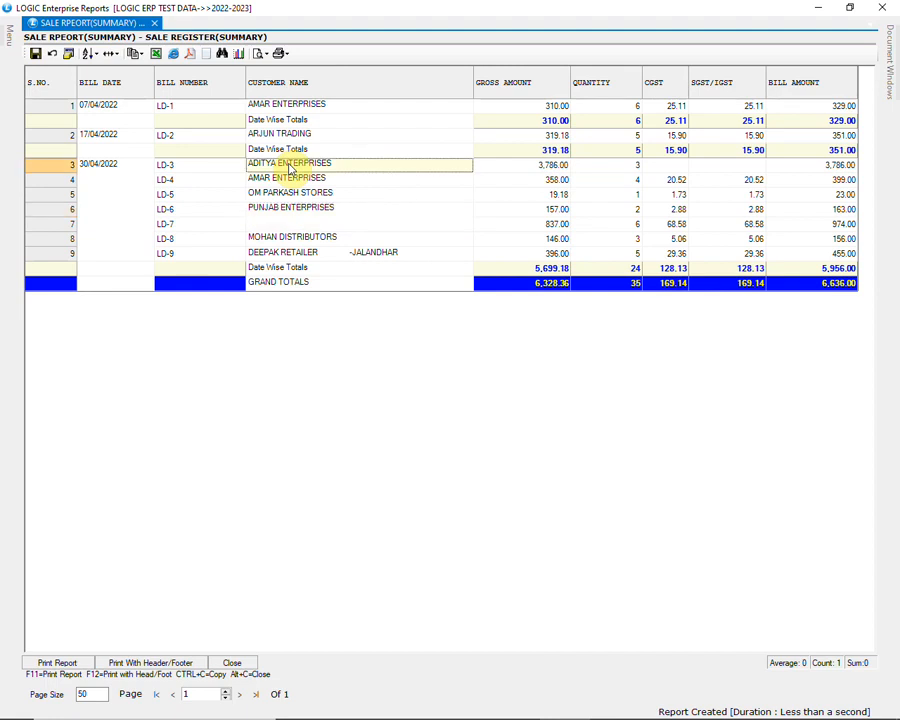
pyautogui.click(222, 53)
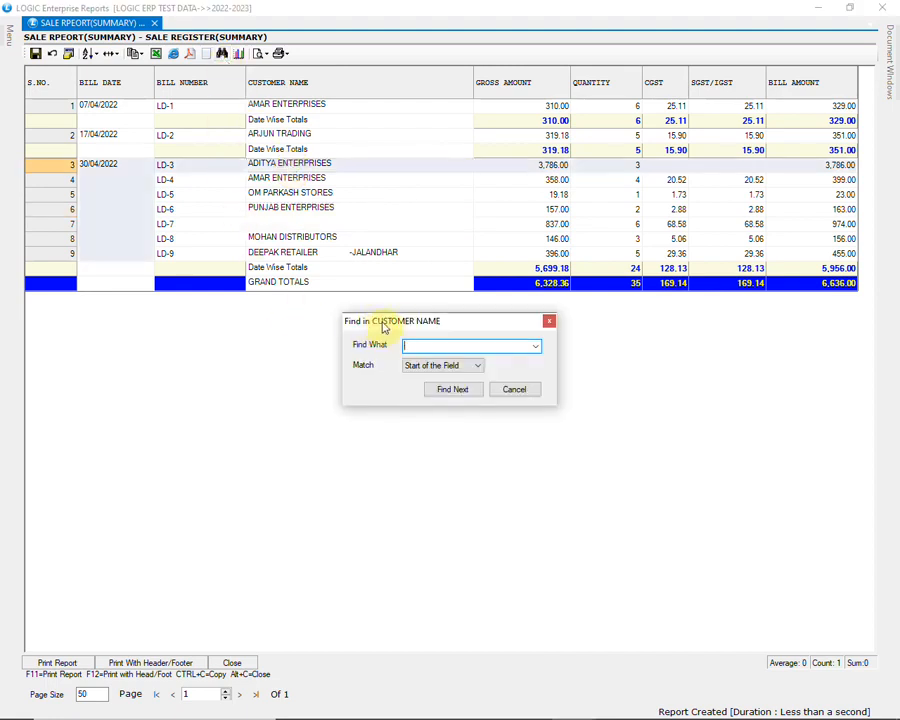
pyautogui.write('MOH')
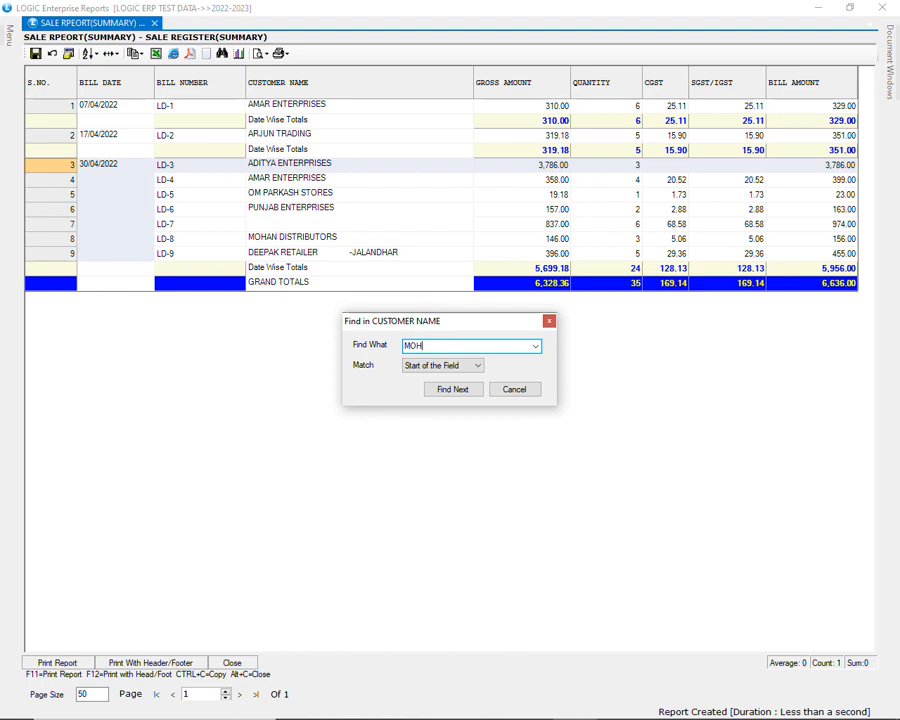
pyautogui.click(452, 392)
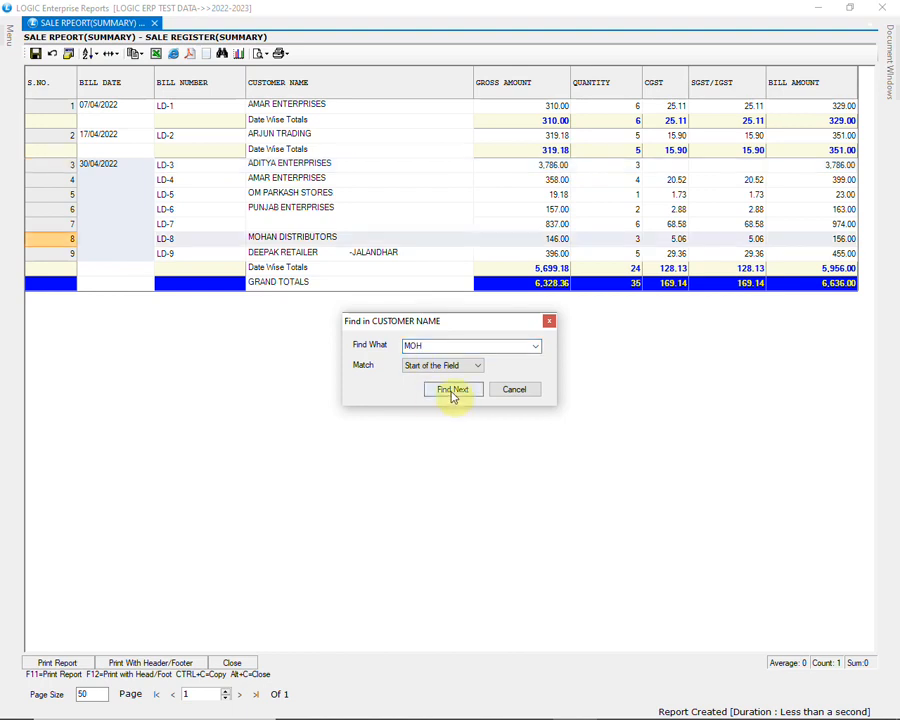
pyautogui.click(512, 390)
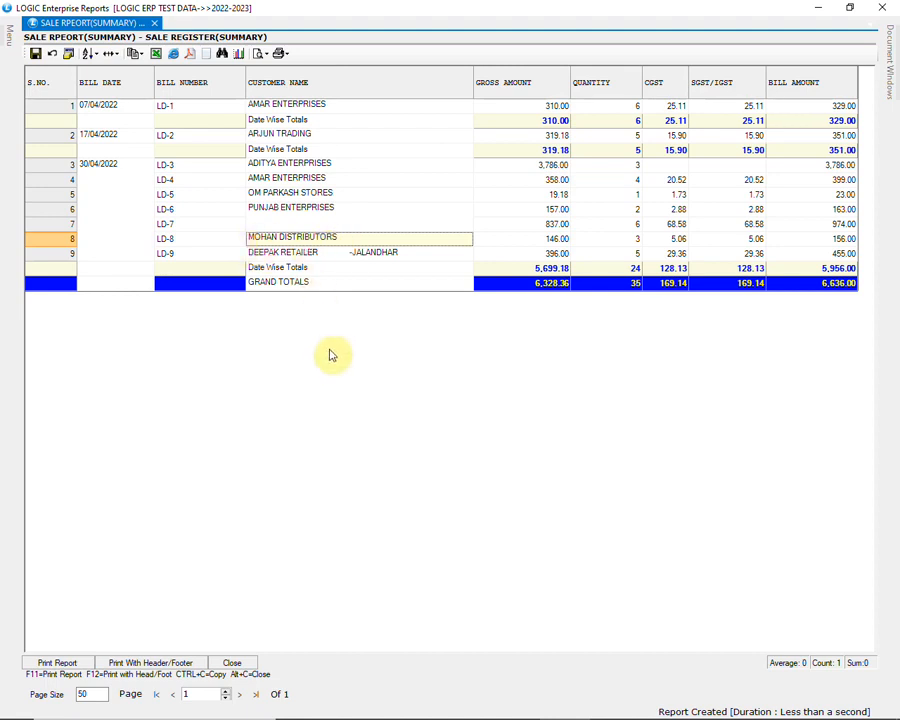
# Create a formatted print preview of the sale register, keeping the default print details
pyautogui.click(46, 665)
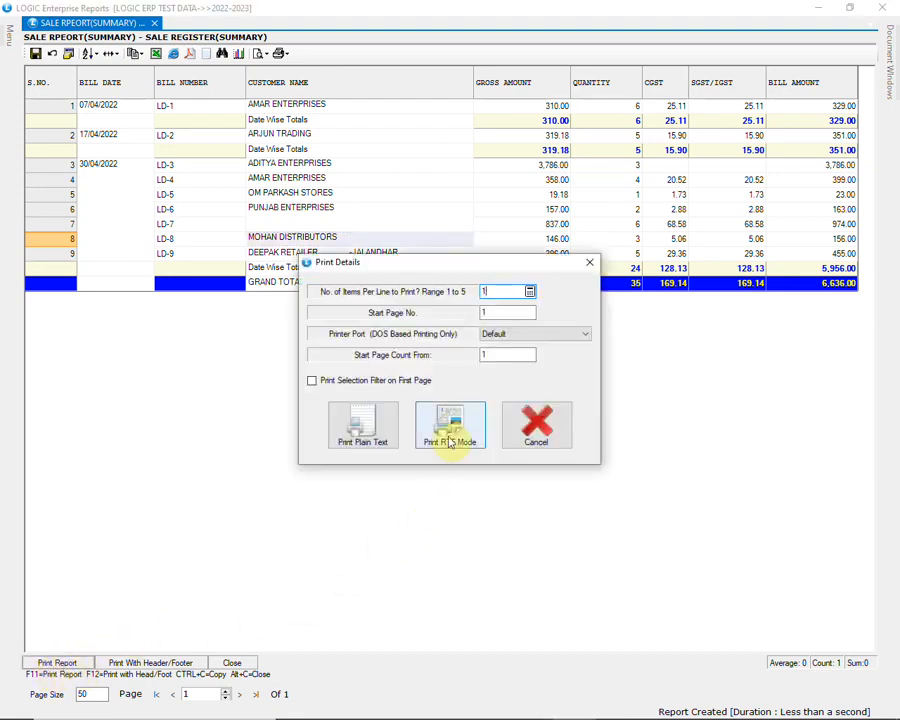
pyautogui.click(452, 424)
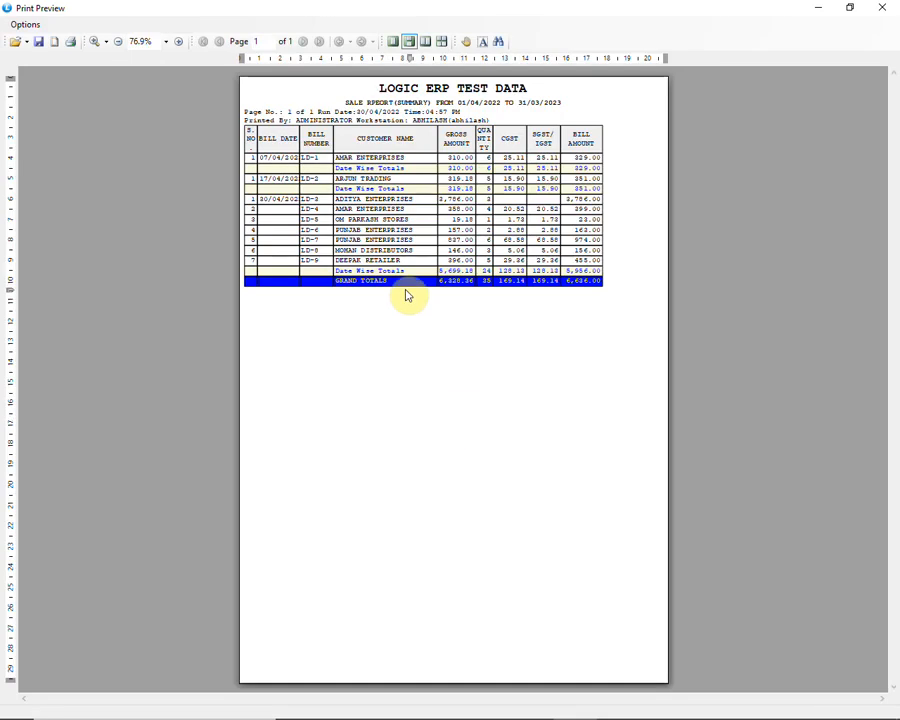
pyautogui.click(179, 42)
pyautogui.click(179, 42)
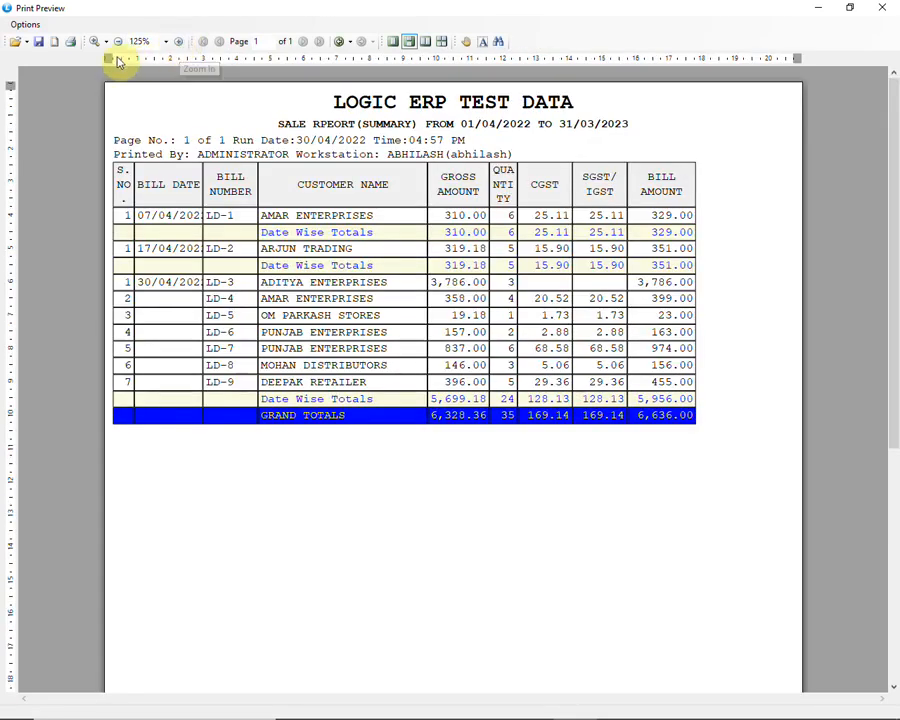
# Set the font size of the previewed report to 9
pyautogui.click(25, 25)
pyautogui.click(35, 40)
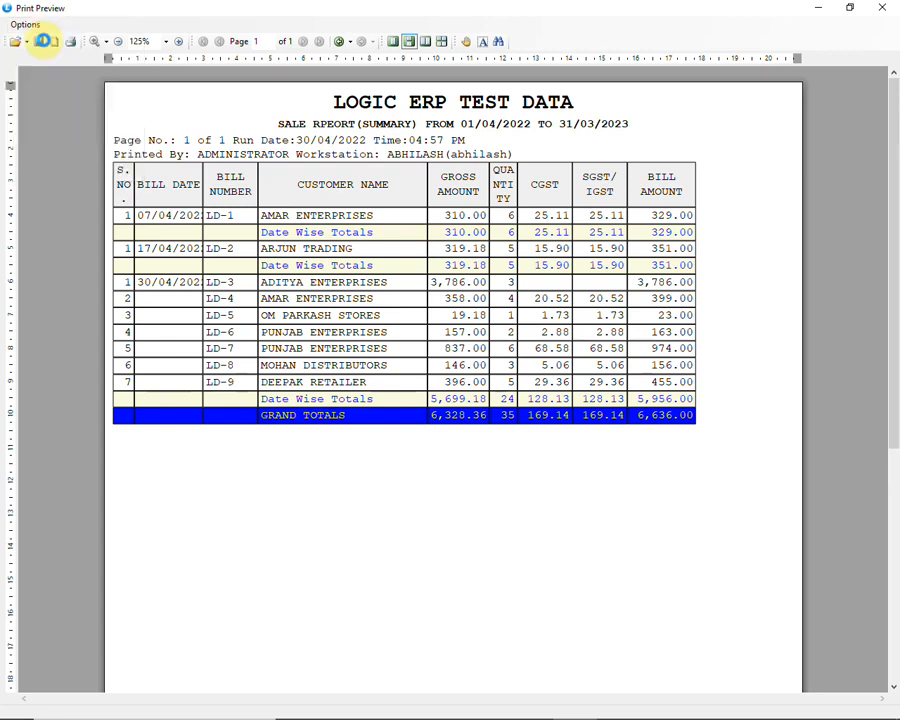
pyautogui.click(508, 201)
pyautogui.write('9')
pyautogui.click(563, 202)
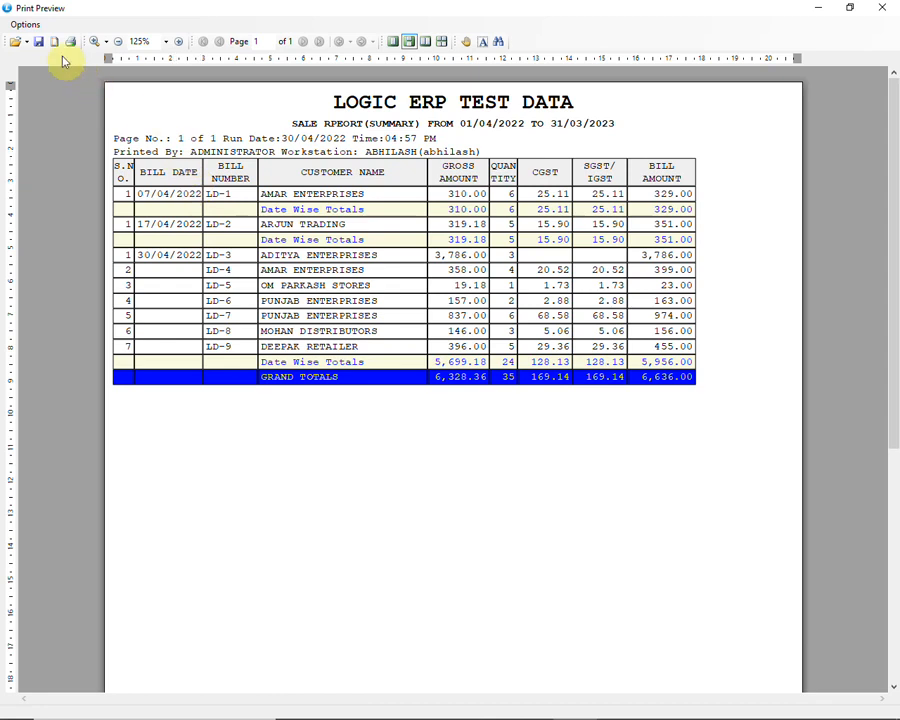
# Save the previewed report as a PDF on the Desktop with the file name S
pyautogui.click(28, 27)
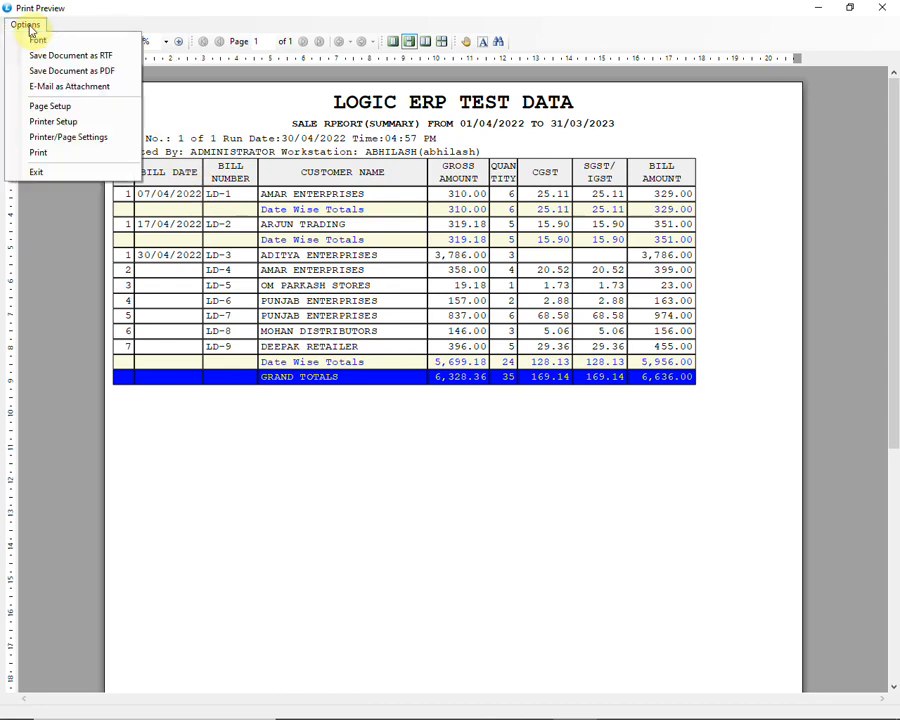
pyautogui.click(104, 72)
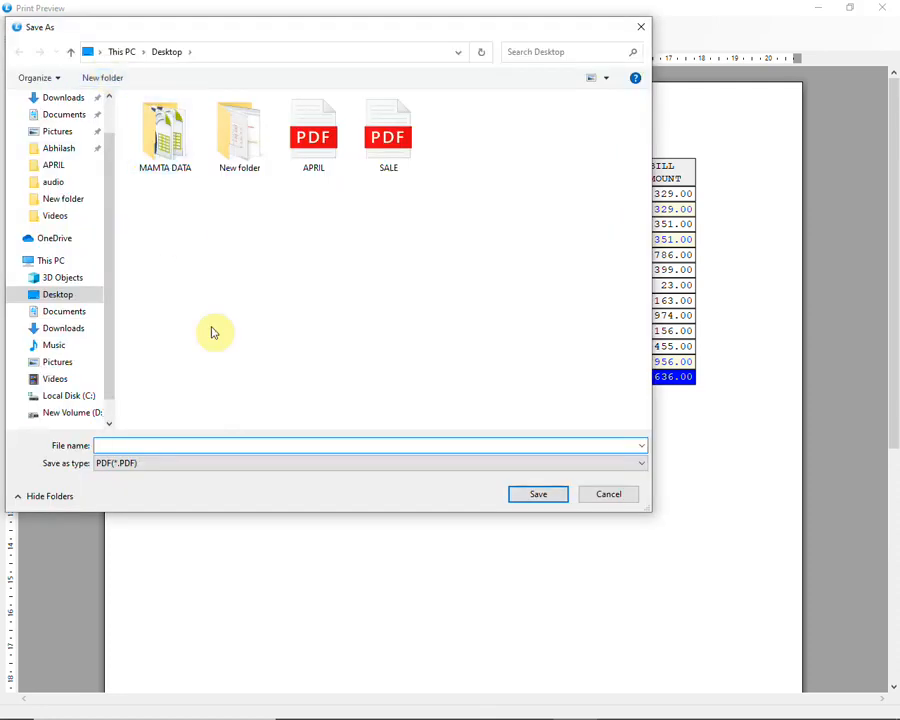
pyautogui.write('S')
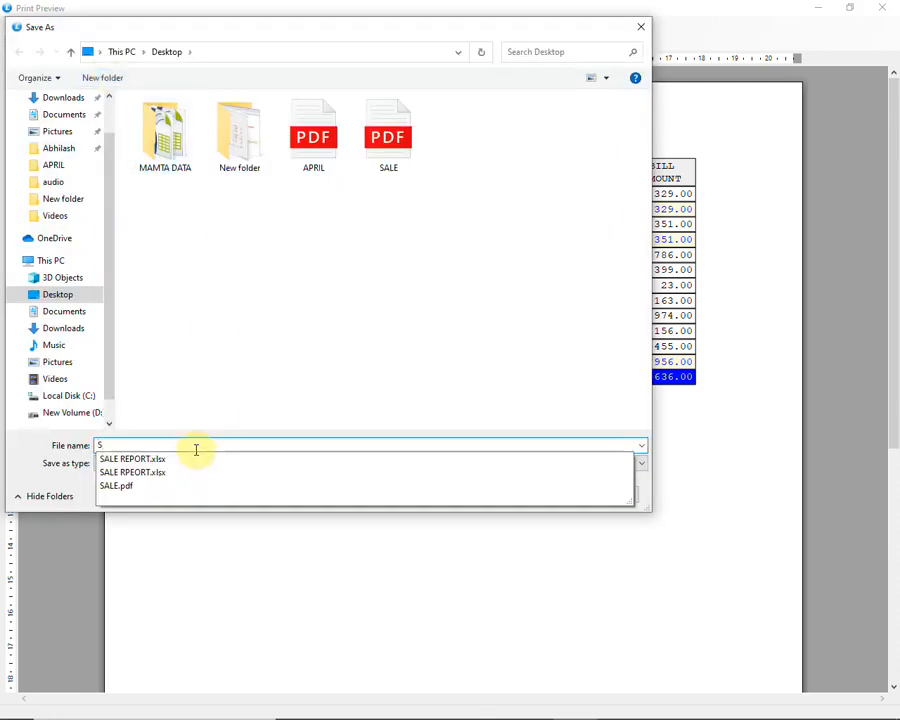
pyautogui.click(537, 495)
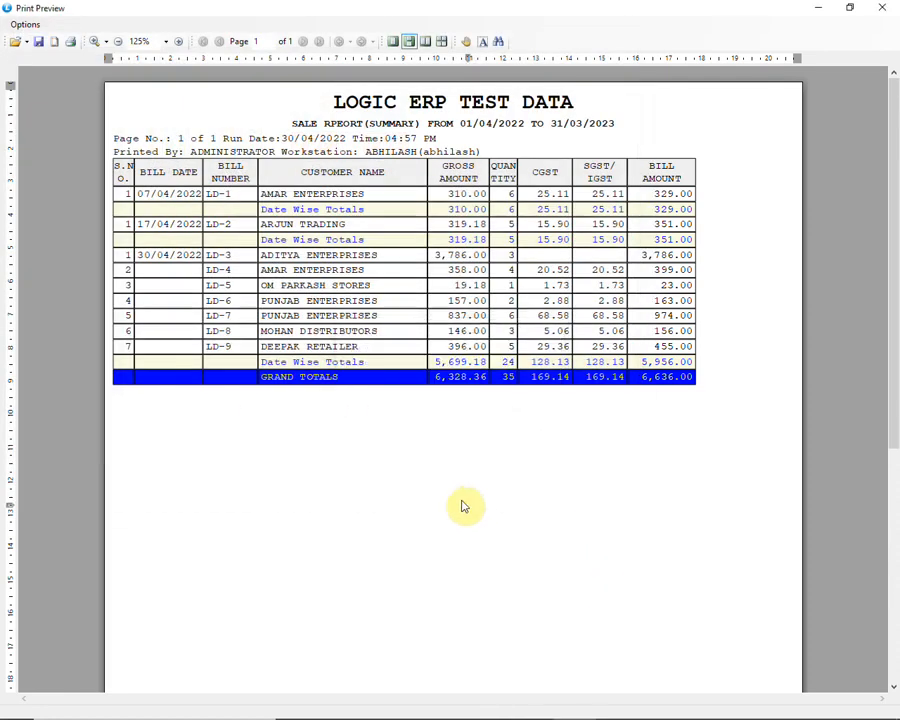
# Try landscape orientation in the page setup, returning to A4 portrait with 2.5 mm margins
pyautogui.click(22, 24)
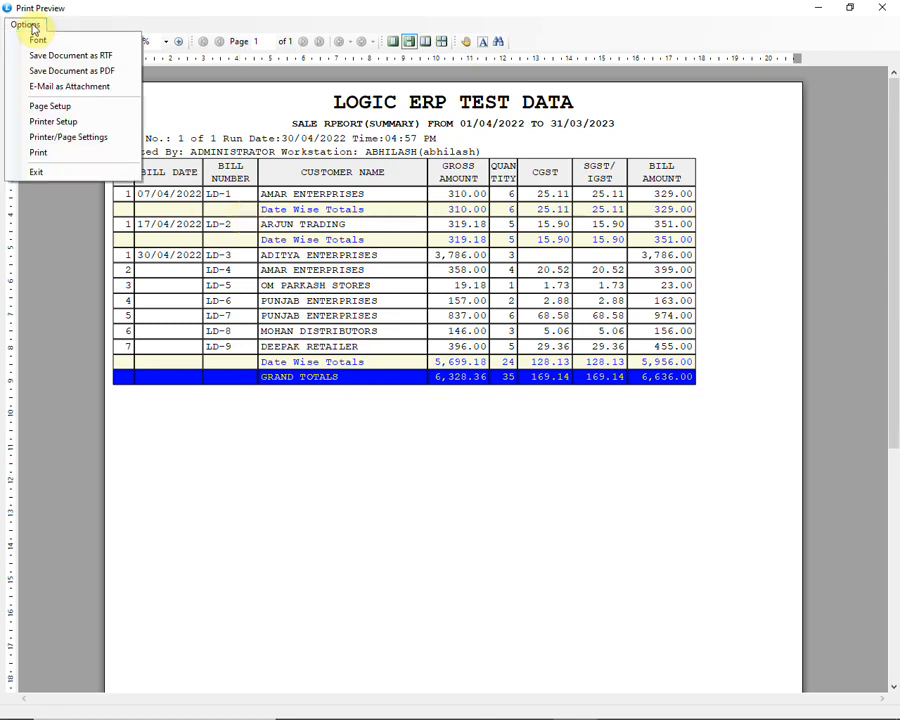
pyautogui.click(61, 107)
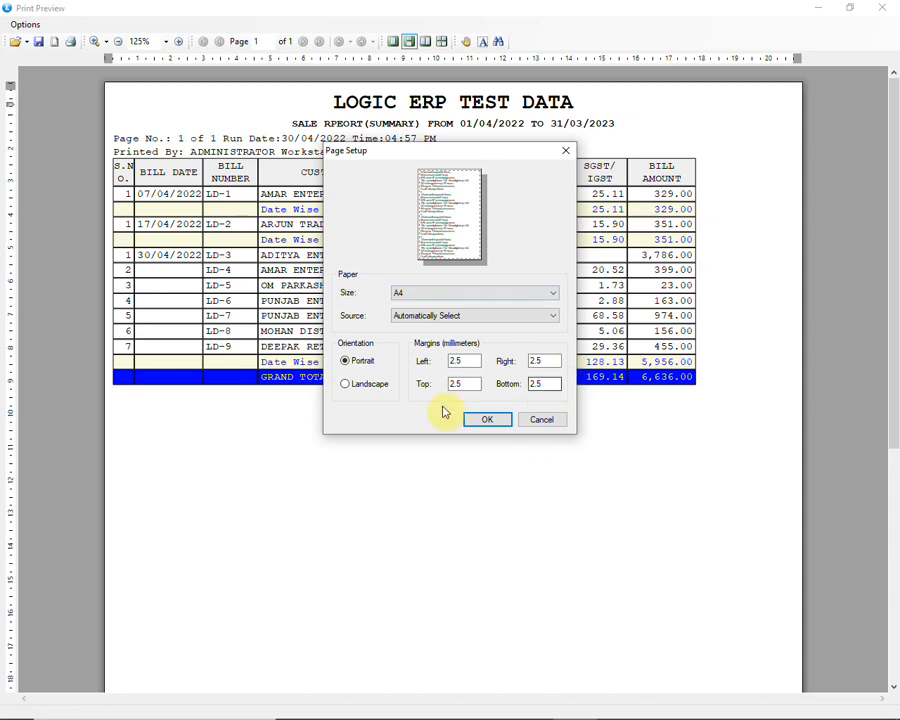
pyautogui.click(358, 386)
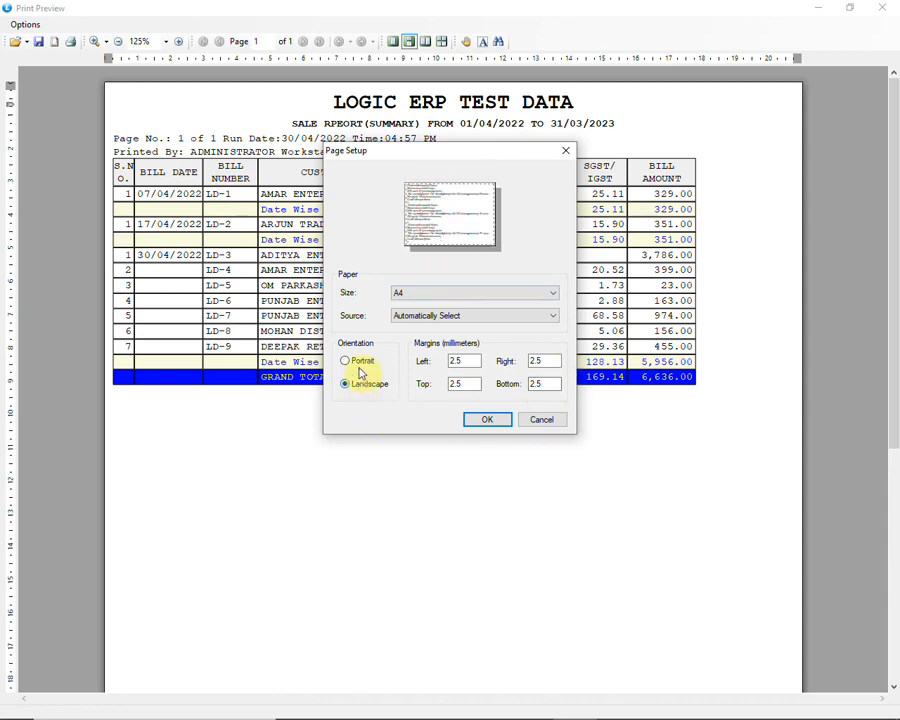
pyautogui.click(361, 364)
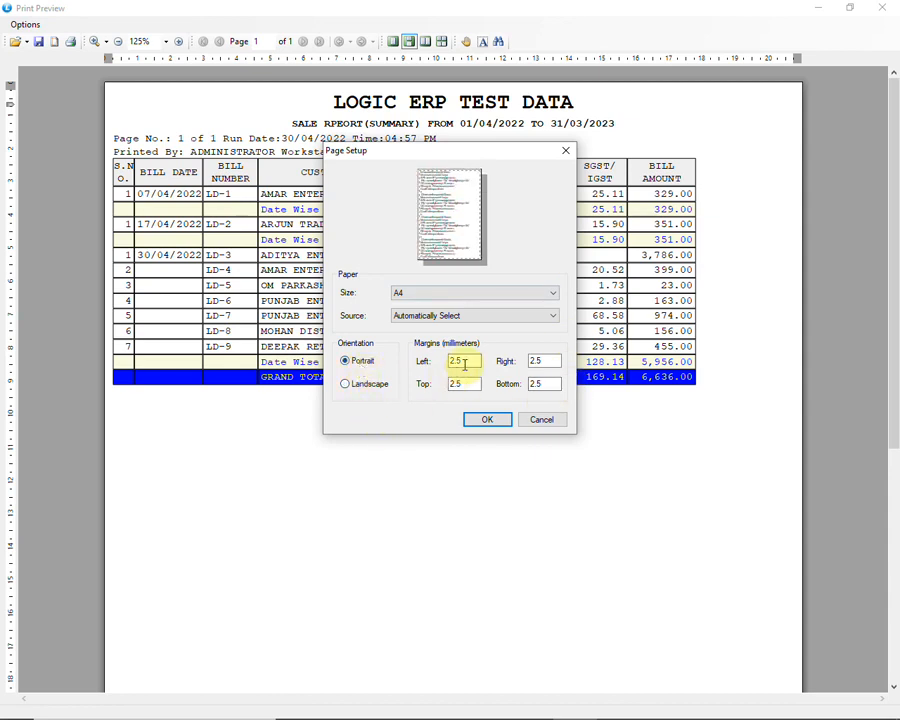
pyautogui.click(538, 361)
pyautogui.click(541, 384)
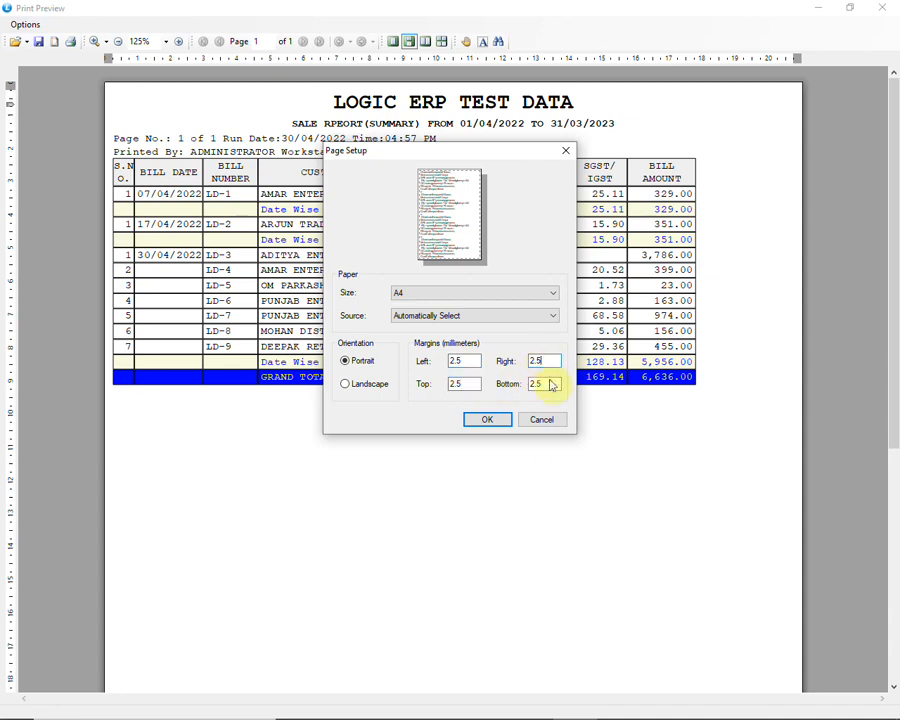
pyautogui.click(487, 420)
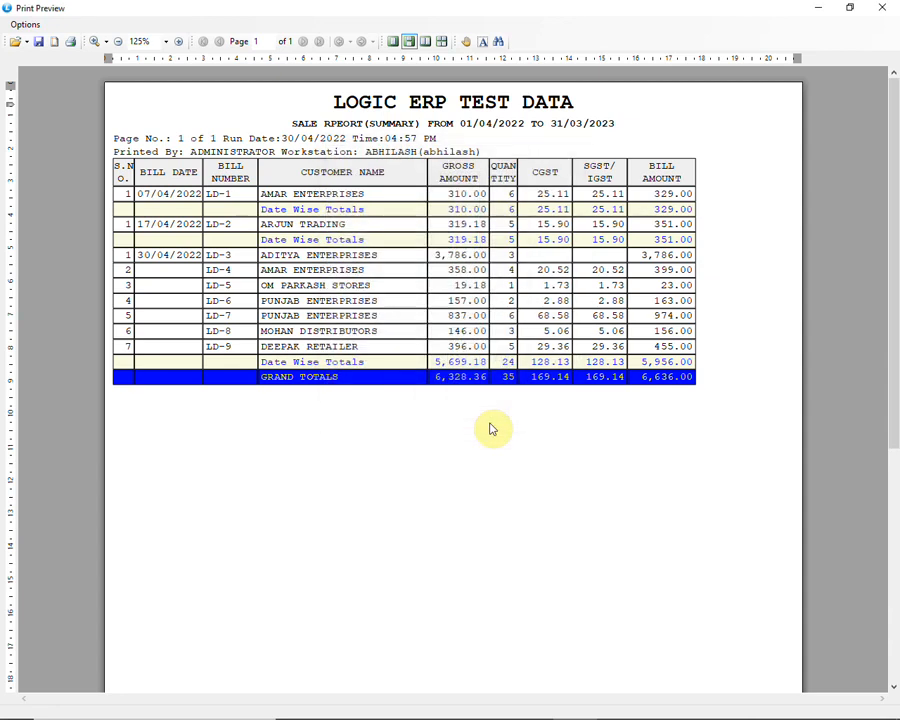
# Set the printed page's left margin to 0.4 inches
pyautogui.click(30, 28)
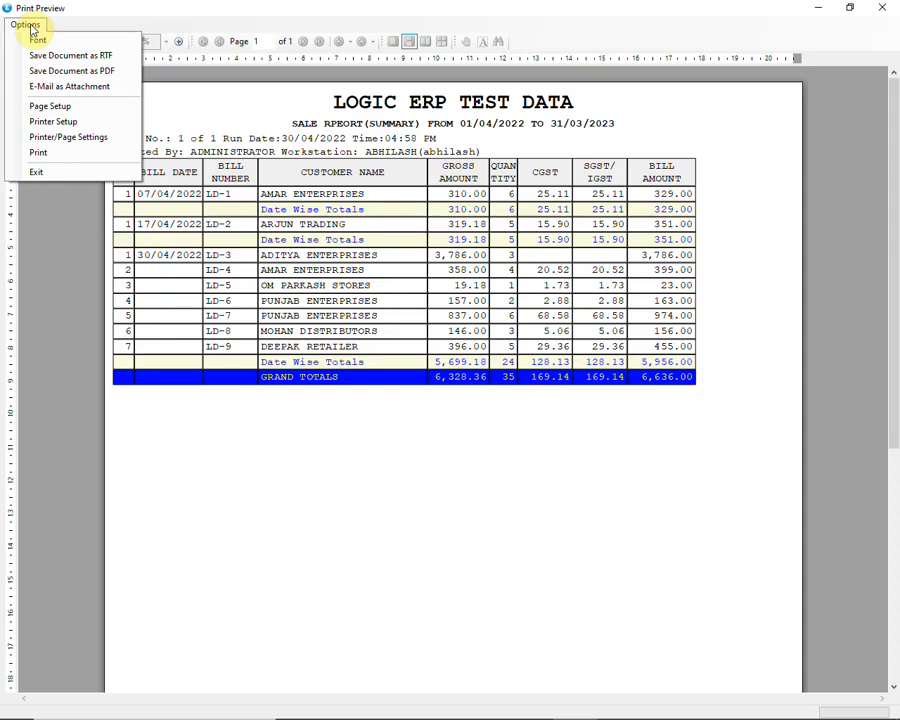
pyautogui.click(88, 142)
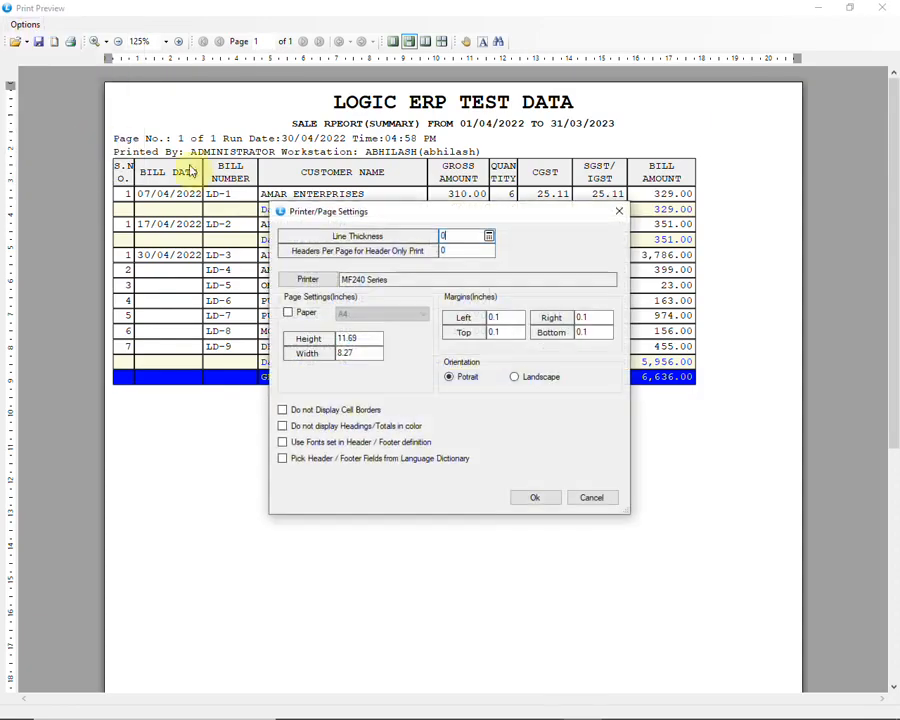
pyautogui.click(504, 320)
pyautogui.write('0')
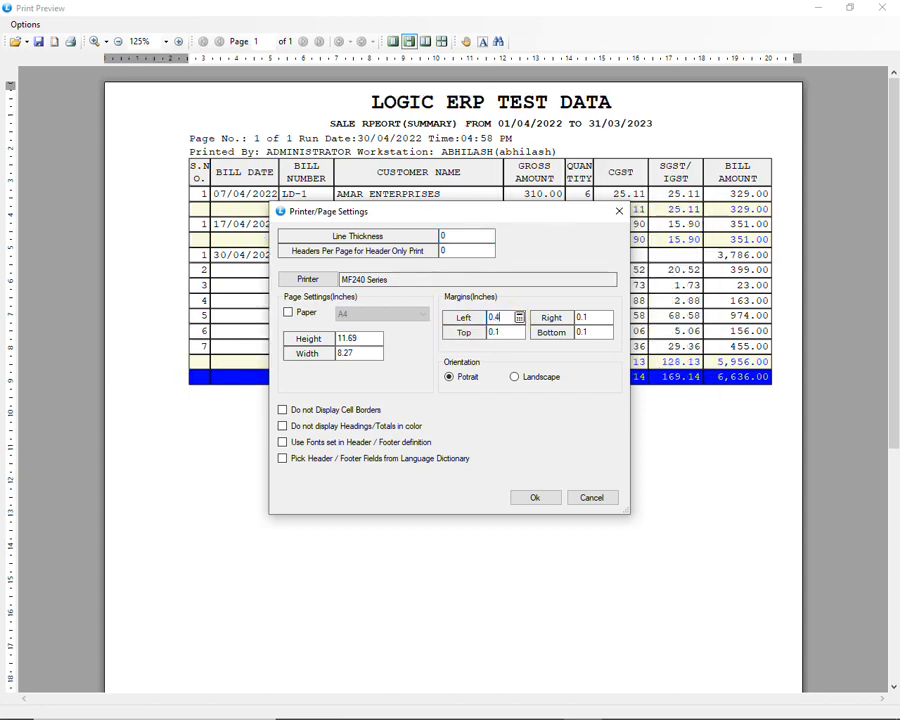
pyautogui.write('.4')
pyautogui.click(538, 499)
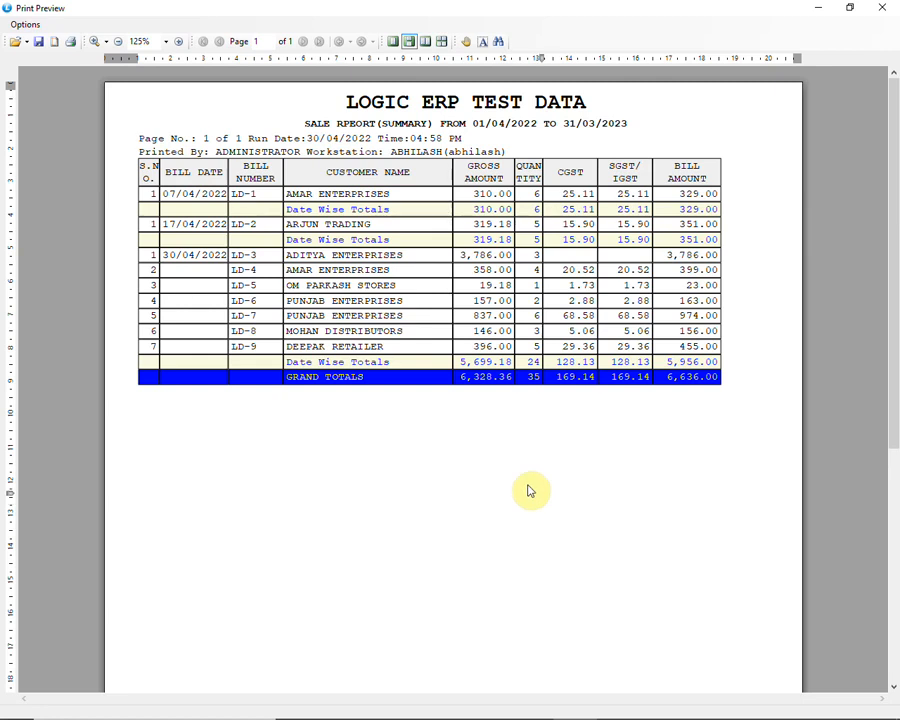
# Print one copy of all pages on the MF240 Series printer and close the print preview
pyautogui.click(22, 25)
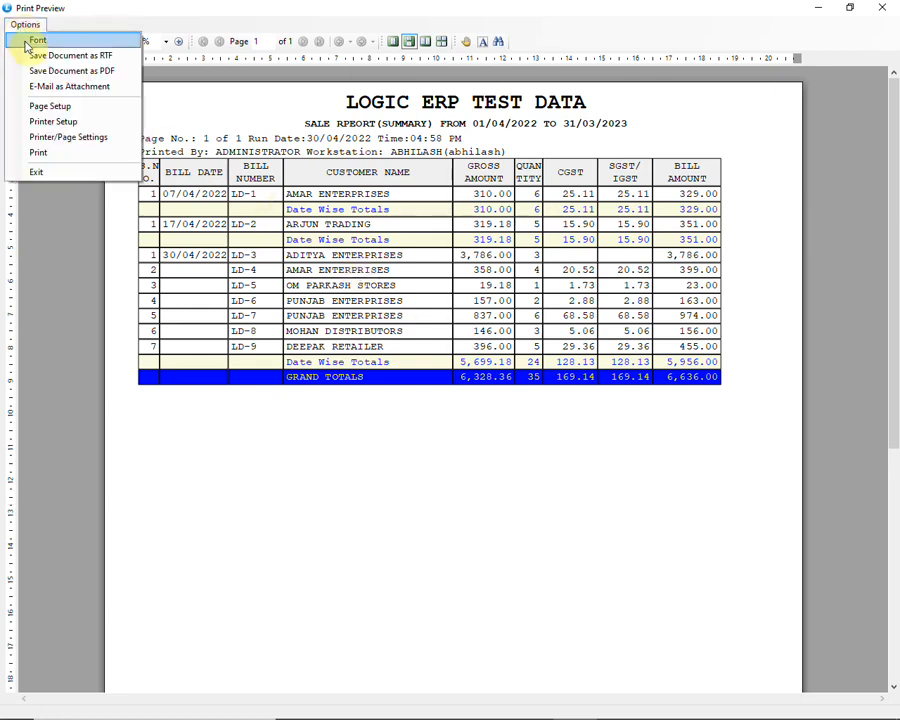
pyautogui.click(37, 153)
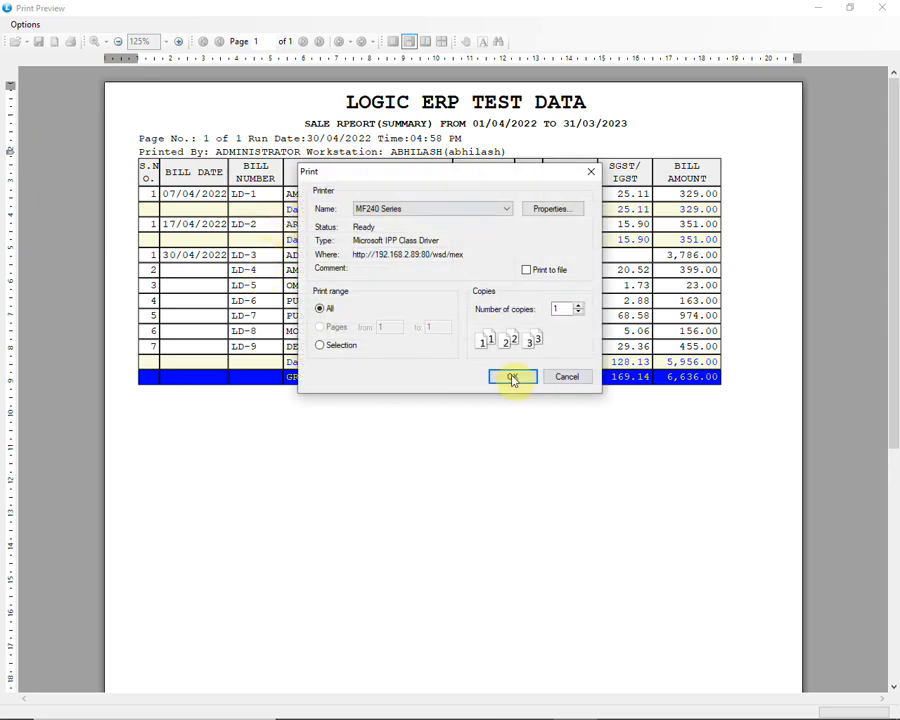
pyautogui.click(511, 375)
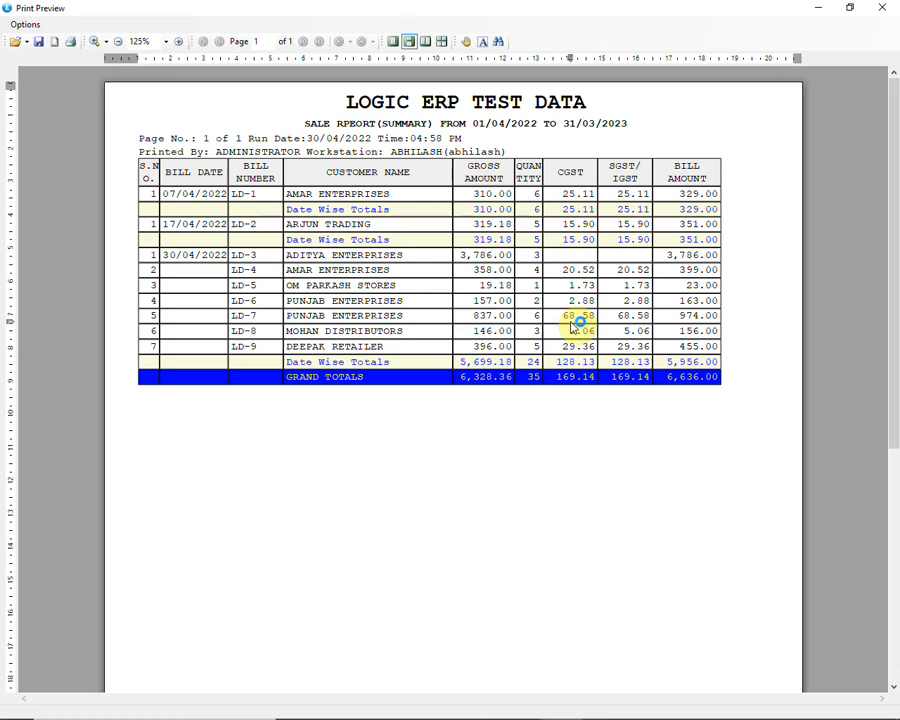
pyautogui.click(882, 7)
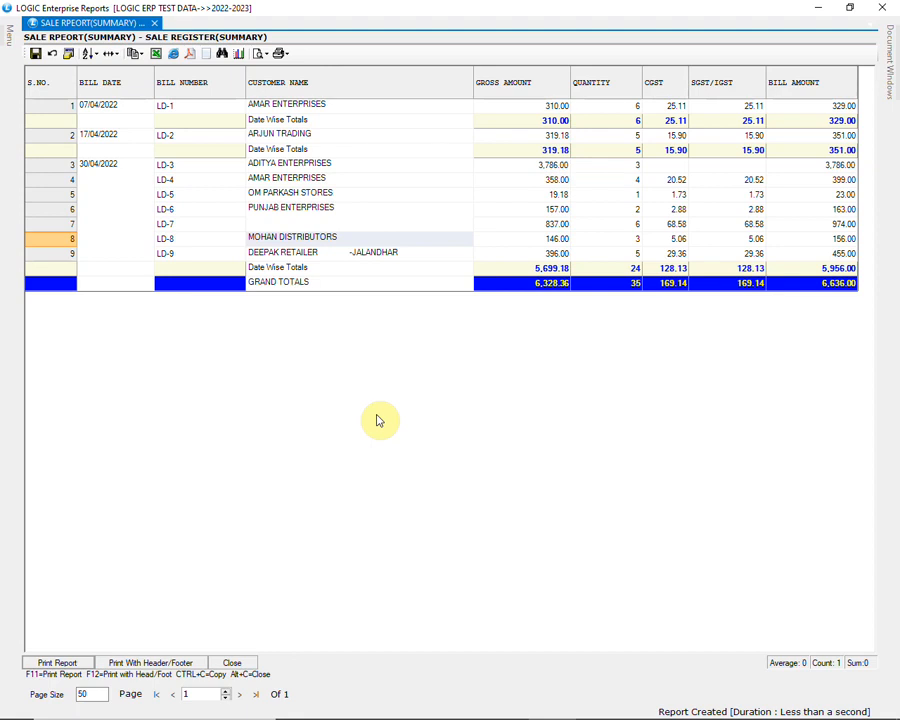
# Make the SALE REPORT line bold in the register configuration's print header, and save the header and configuration
pyautogui.press('F5')
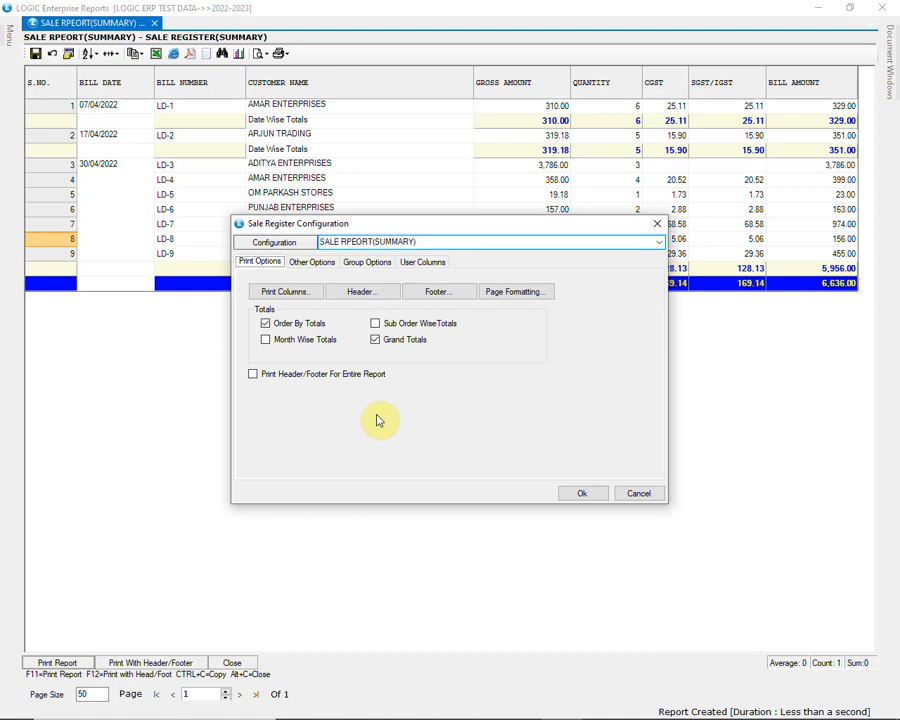
pyautogui.click(362, 292)
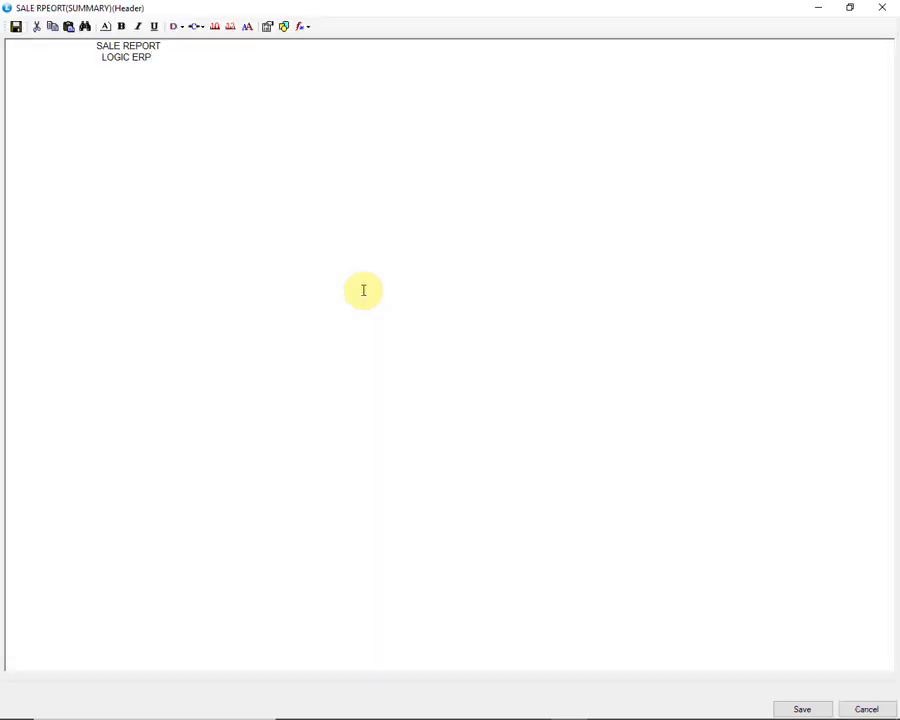
pyautogui.moveTo(163, 46); pyautogui.dragTo(100, 47)
pyautogui.click(123, 28)
pyautogui.click(158, 56)
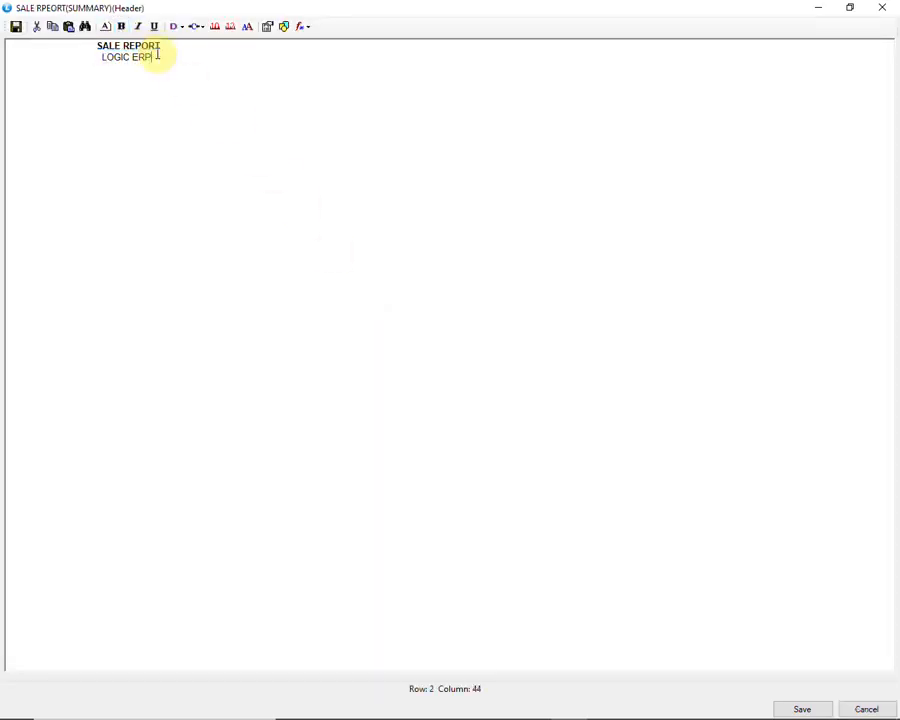
pyautogui.click(795, 708)
pyautogui.click(448, 417)
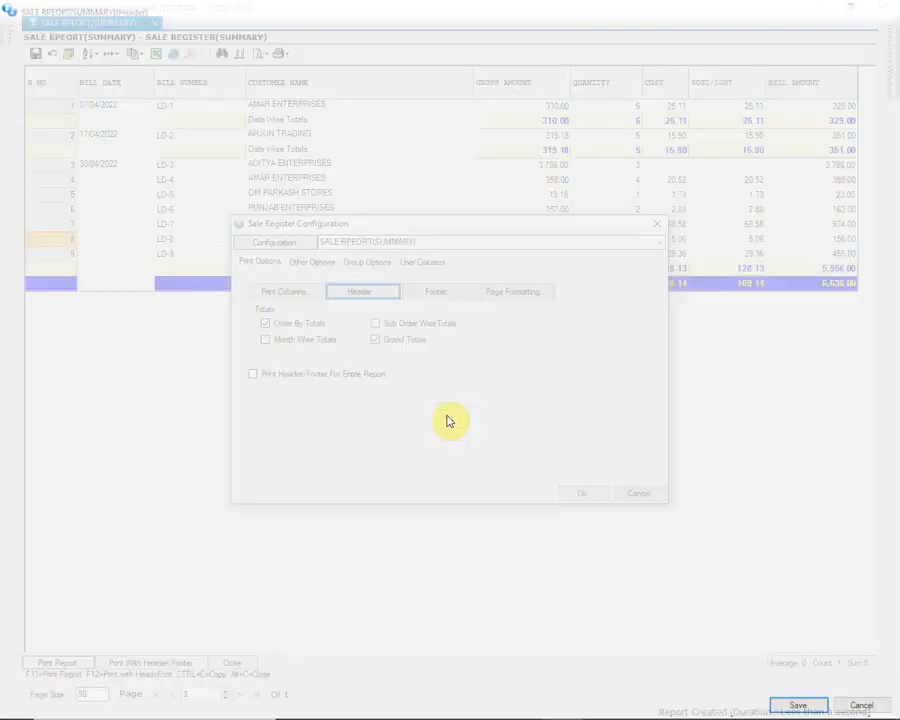
pyautogui.click(578, 493)
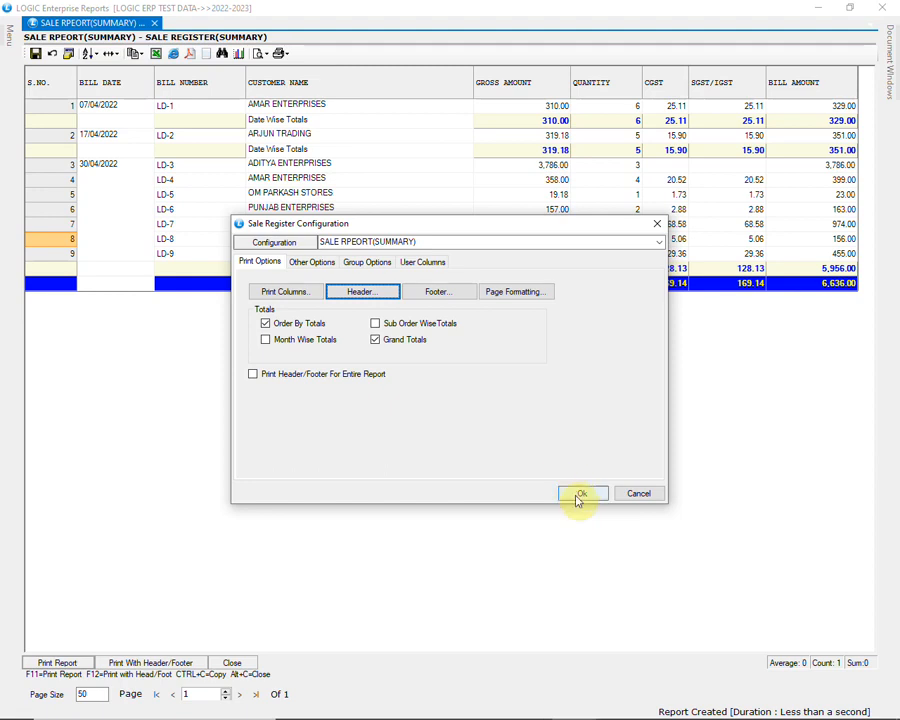
pyautogui.click(428, 416)
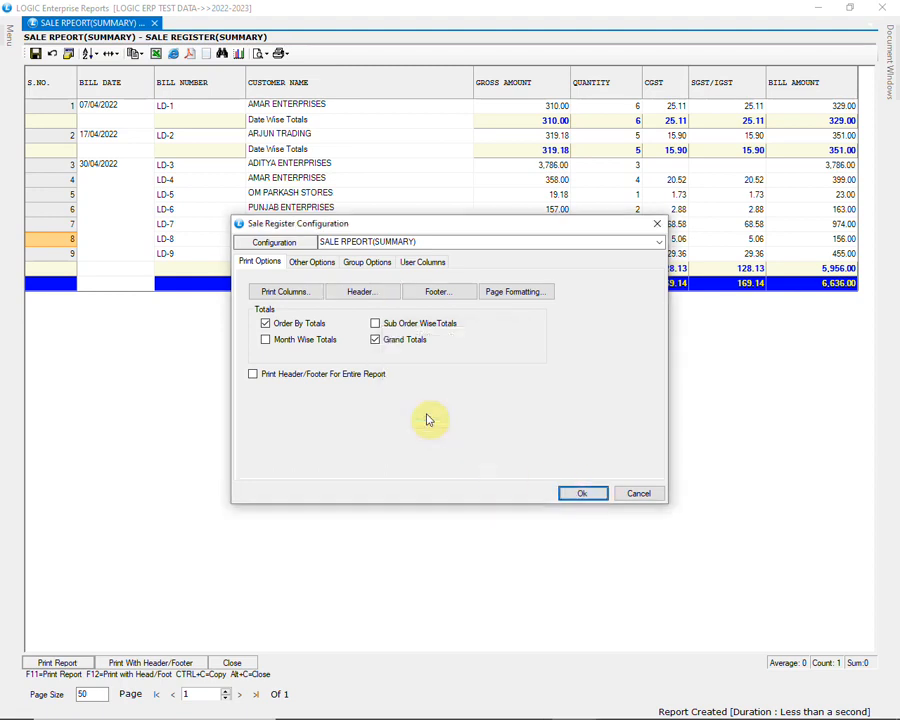
# Preview the register with its header and footer in RTF mode, and return to the report's selection form
pyautogui.click(176, 666)
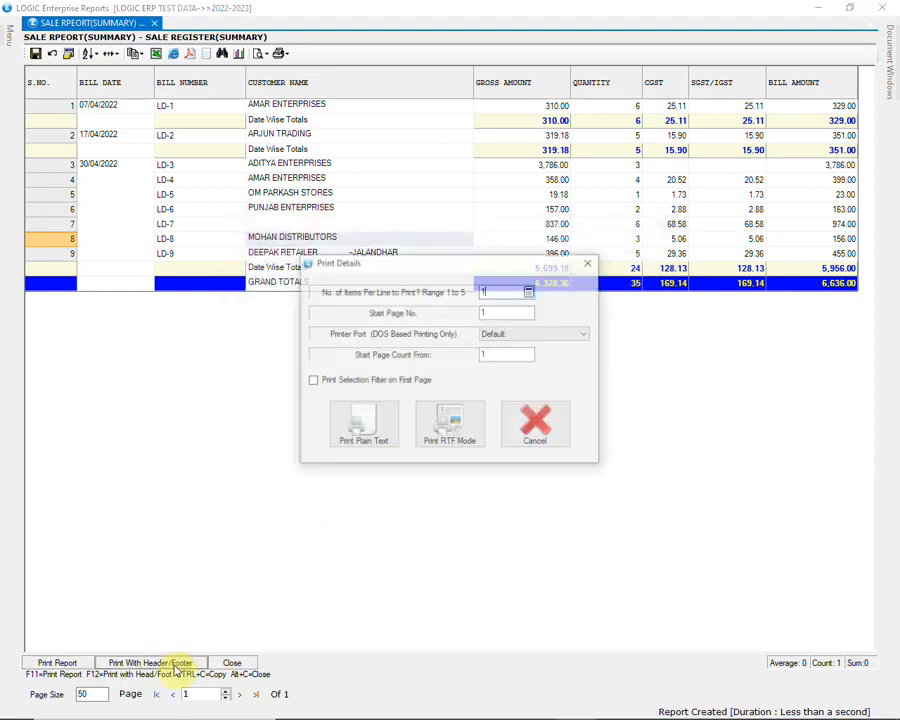
pyautogui.click(447, 428)
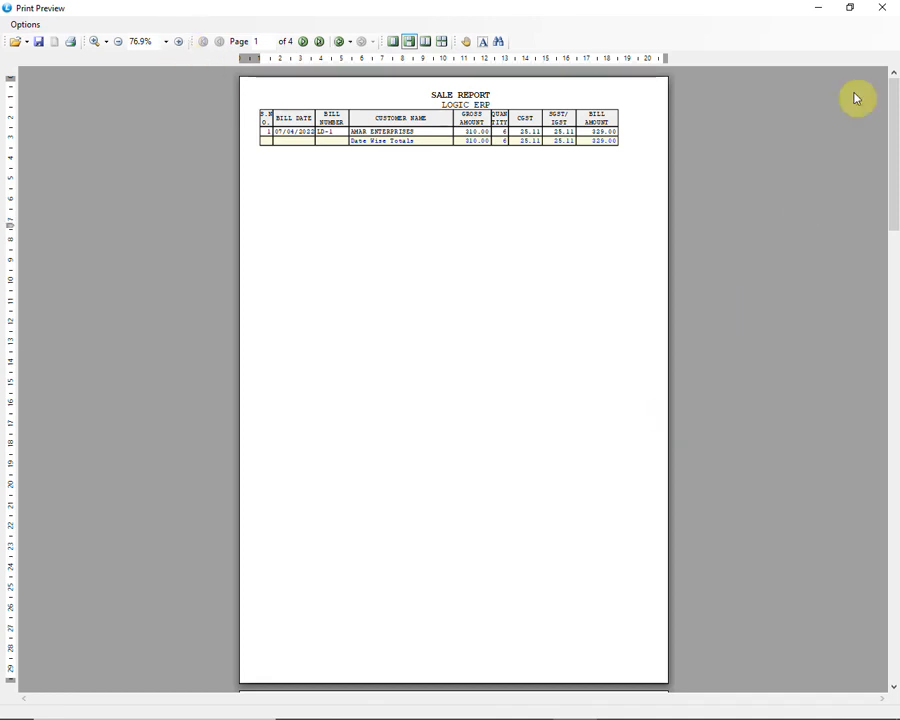
pyautogui.click(884, 7)
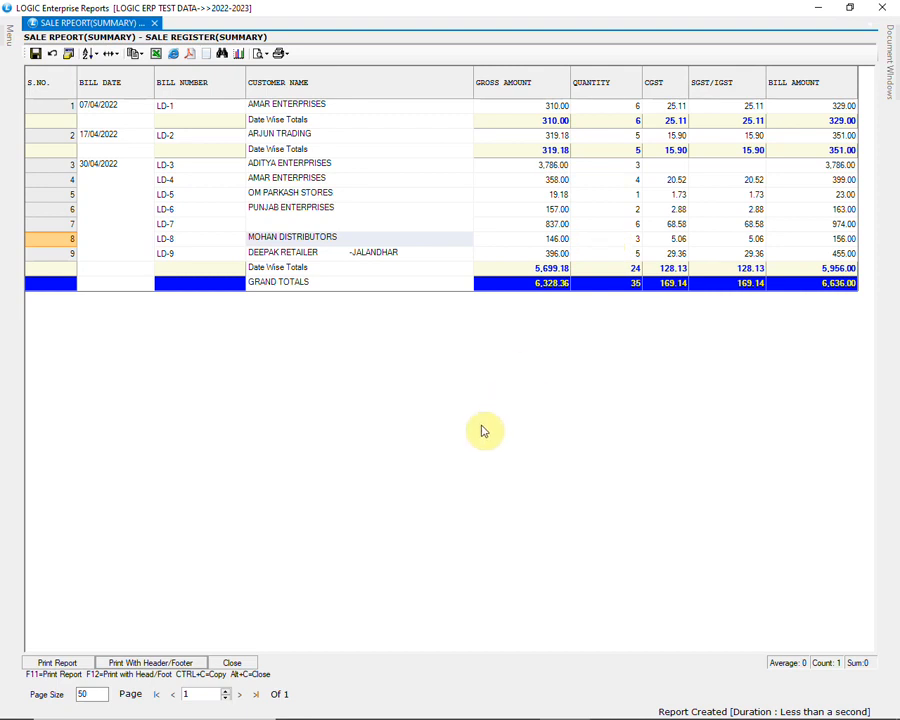
pyautogui.click(232, 663)
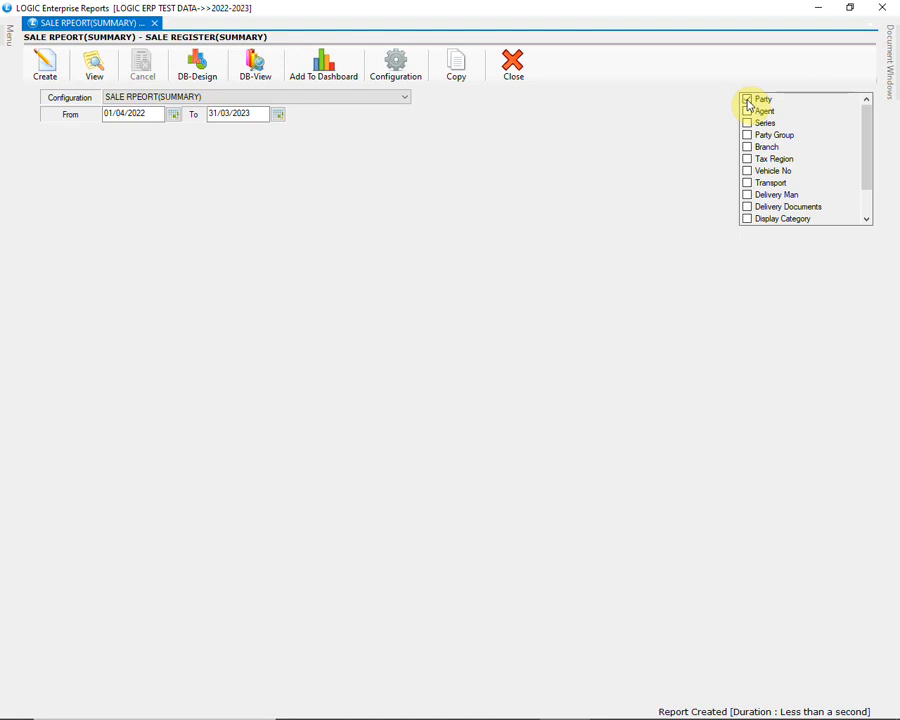
# Filter the register by party to AMAR ENTERPRISES only, and generate the report to check the customer's bills
pyautogui.click(747, 100)
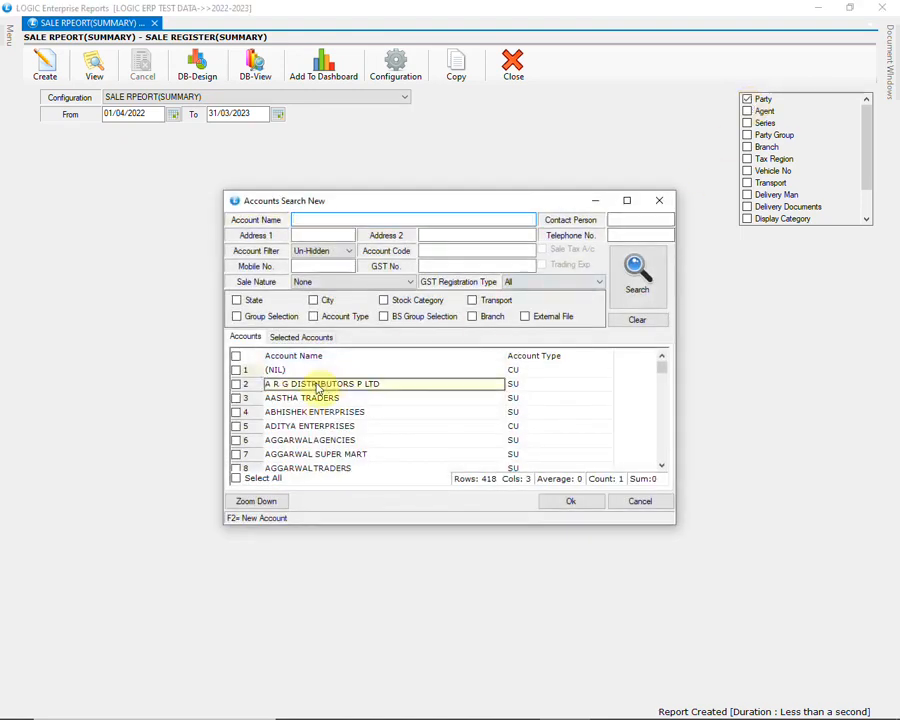
pyautogui.scroll(-1, 318, 388)
pyautogui.scroll(-1, 318, 392)
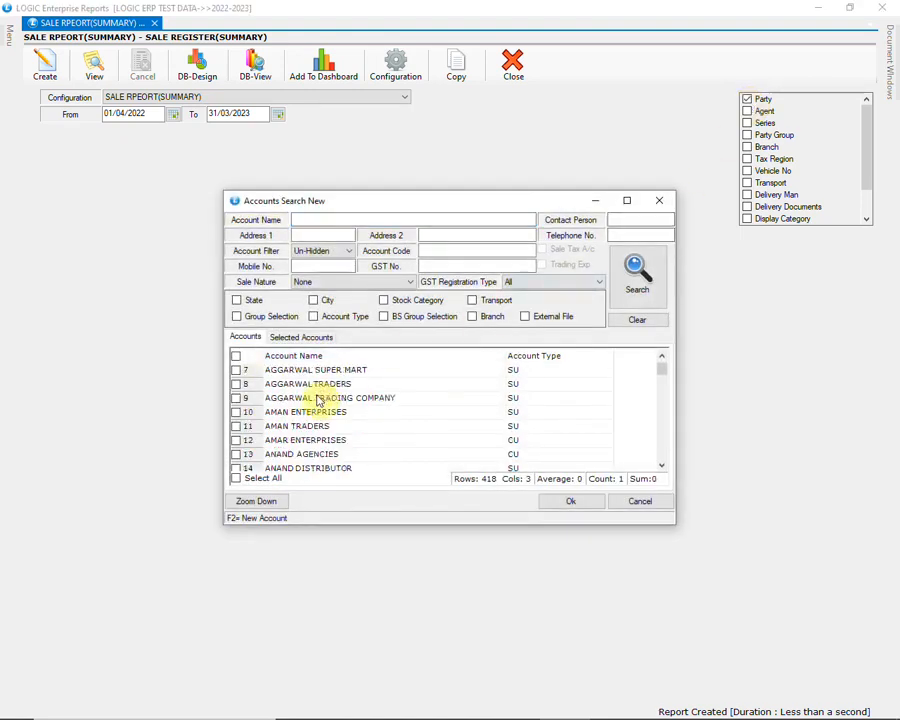
pyautogui.click(237, 441)
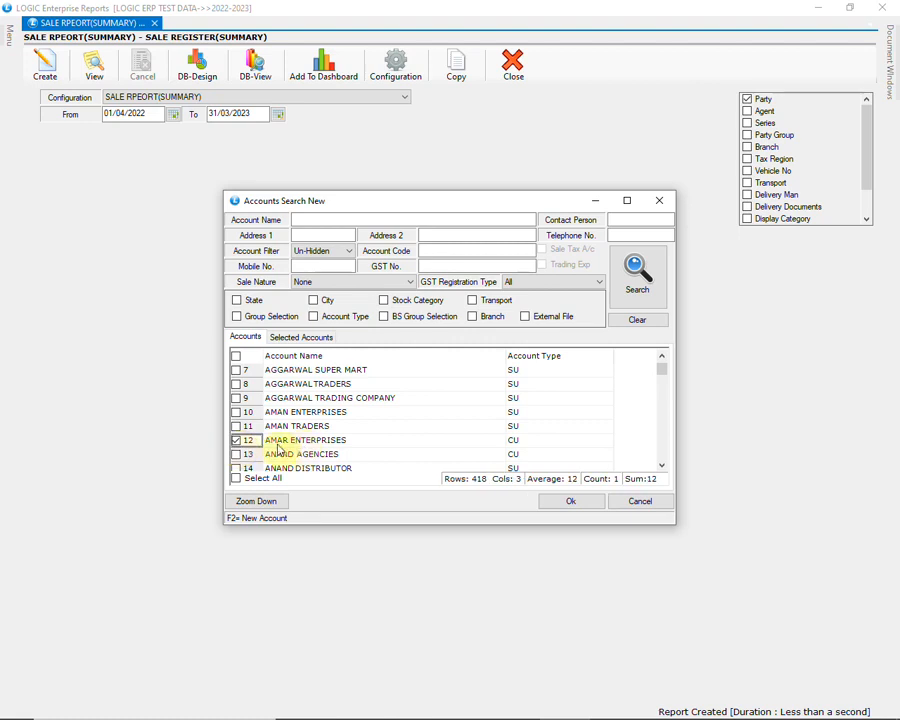
pyautogui.click(572, 503)
pyautogui.click(45, 63)
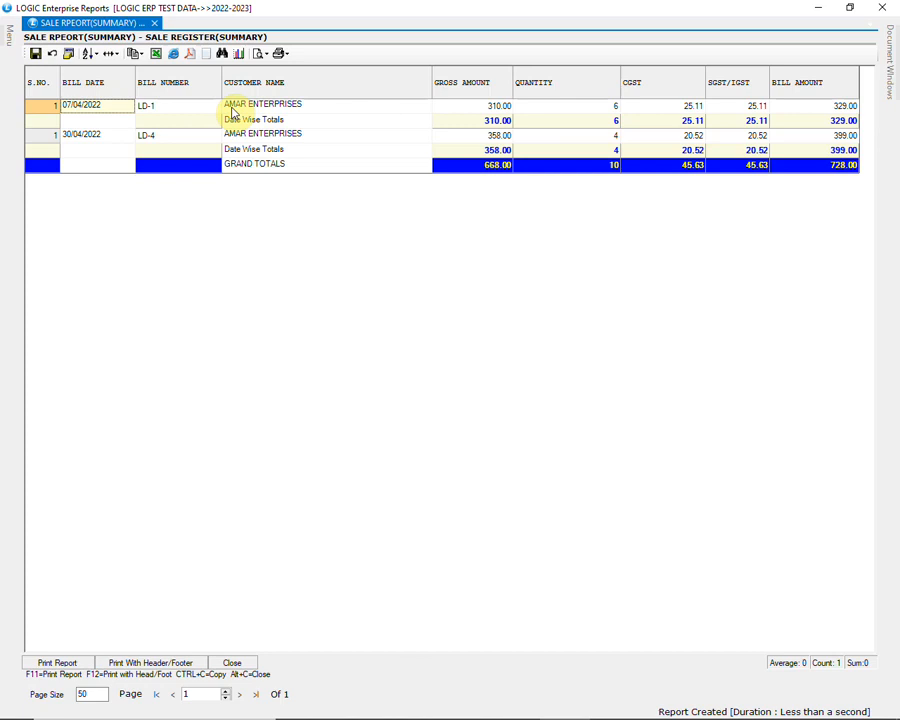
pyautogui.click(333, 110)
pyautogui.click(335, 138)
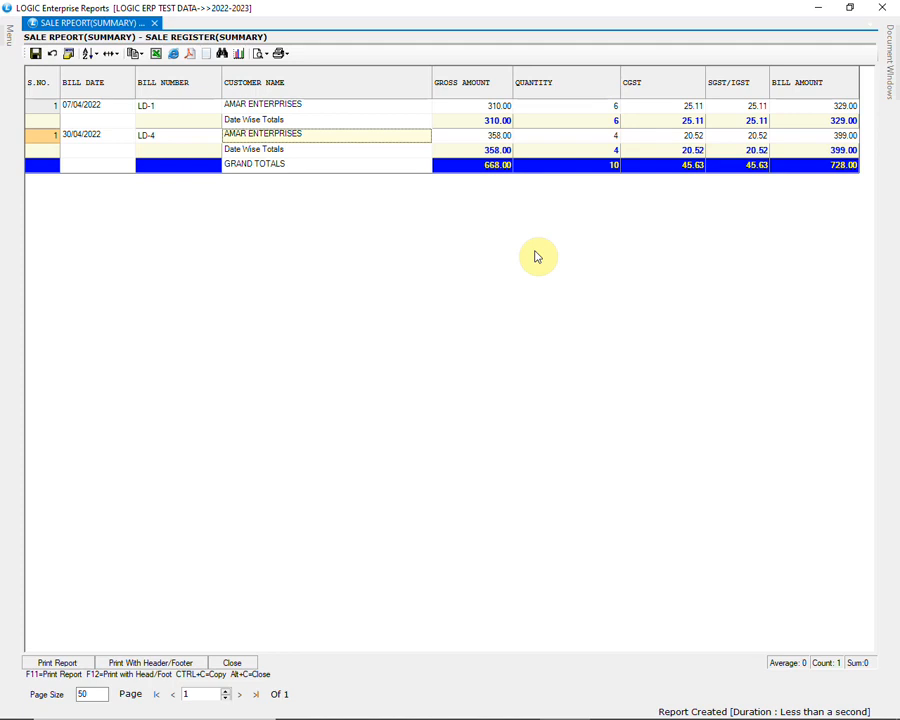
# Clear the Party filter from the register and look through the remaining filter criteria from Agent to Voucher
pyautogui.click(235, 663)
pyautogui.click(747, 100)
pyautogui.click(765, 111)
pyautogui.click(765, 122)
pyautogui.click(783, 136)
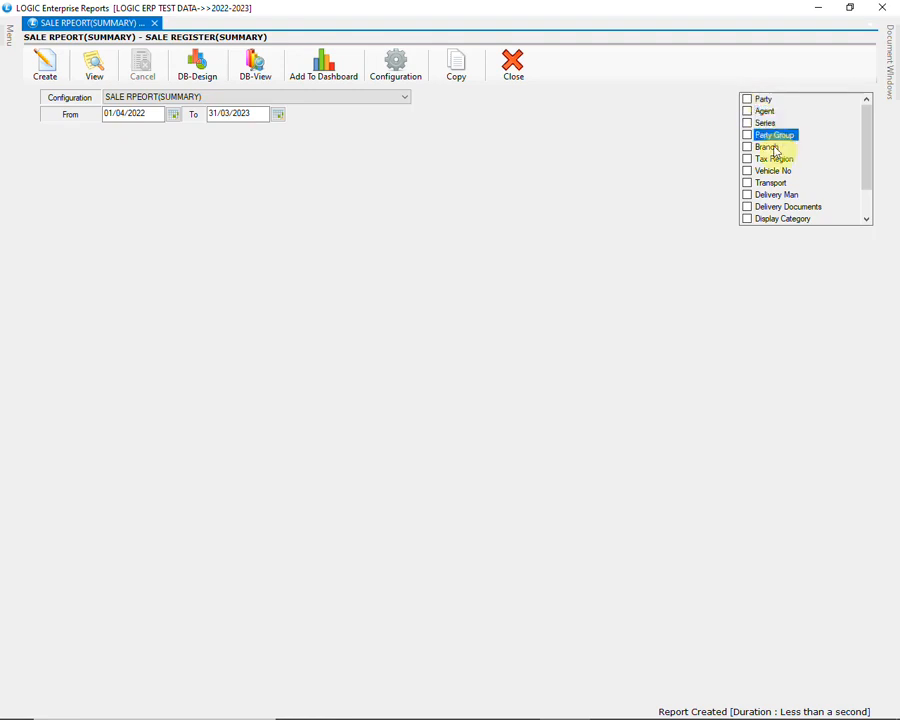
pyautogui.click(778, 159)
pyautogui.click(781, 172)
pyautogui.moveTo(868, 148); pyautogui.dragTo(868, 180)
pyautogui.click(770, 218)
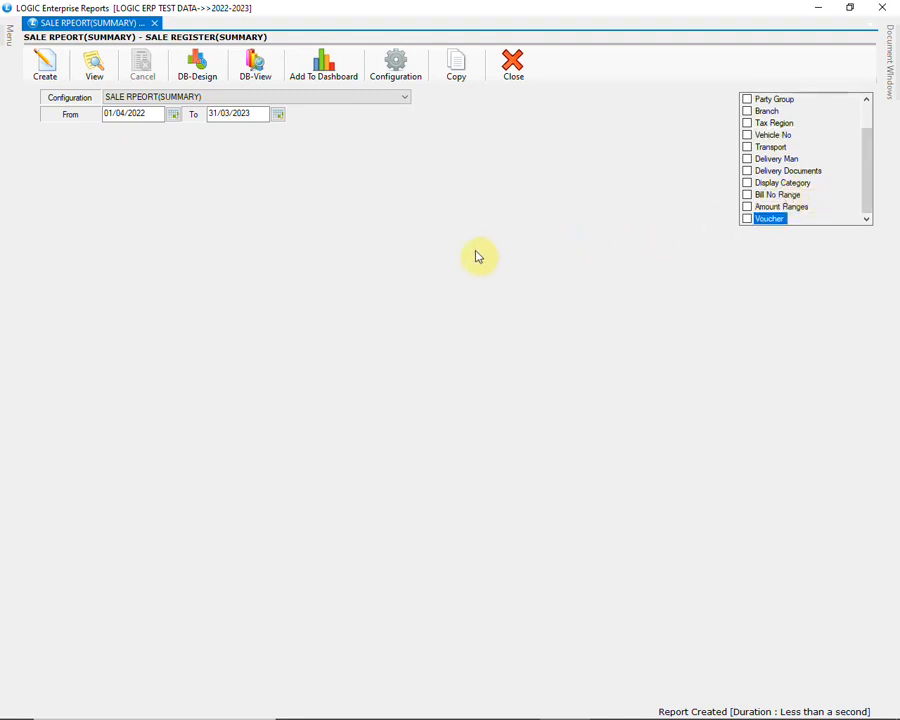
# Copy the SALE REPORT configuration as SALE REPORT-COPY, and select the copy as the register's configuration
pyautogui.click(455, 78)
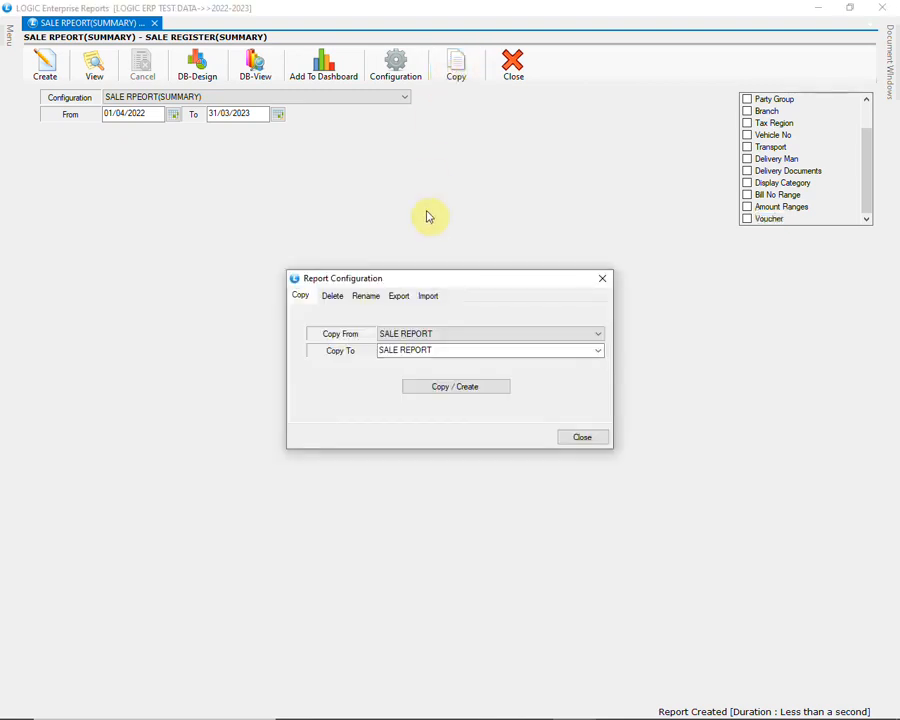
pyautogui.click(471, 355)
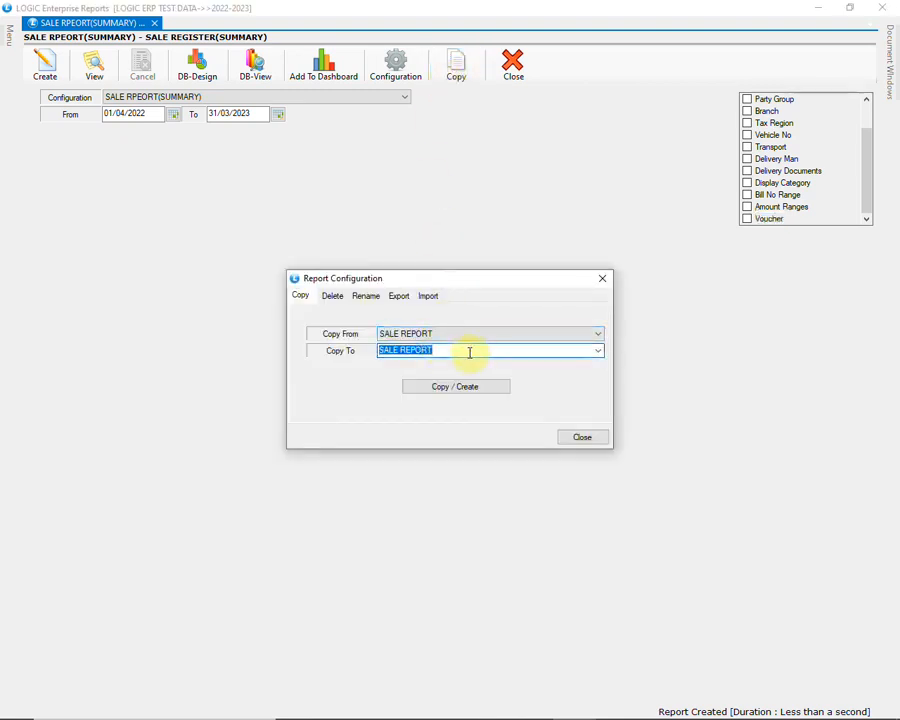
pyautogui.click(465, 352)
pyautogui.write('-COPY')
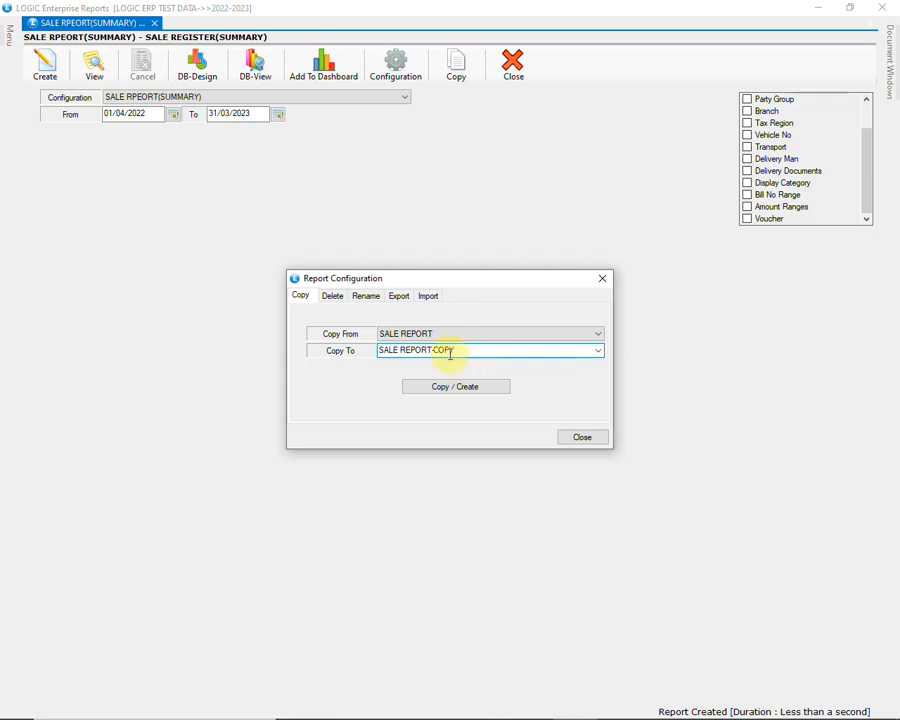
pyautogui.click(479, 391)
pyautogui.click(436, 418)
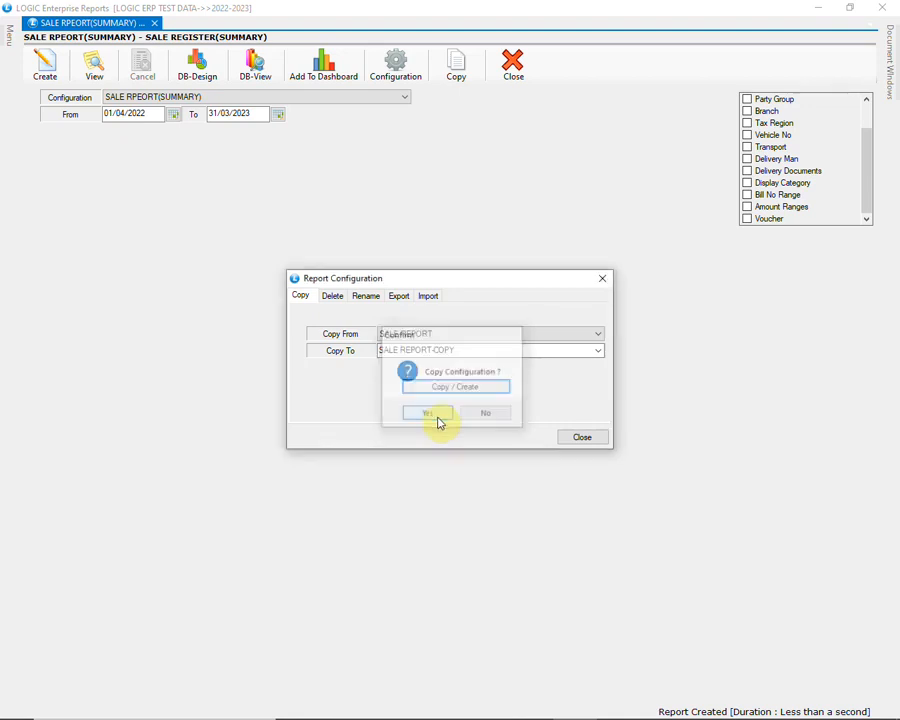
pyautogui.click(577, 439)
pyautogui.click(222, 99)
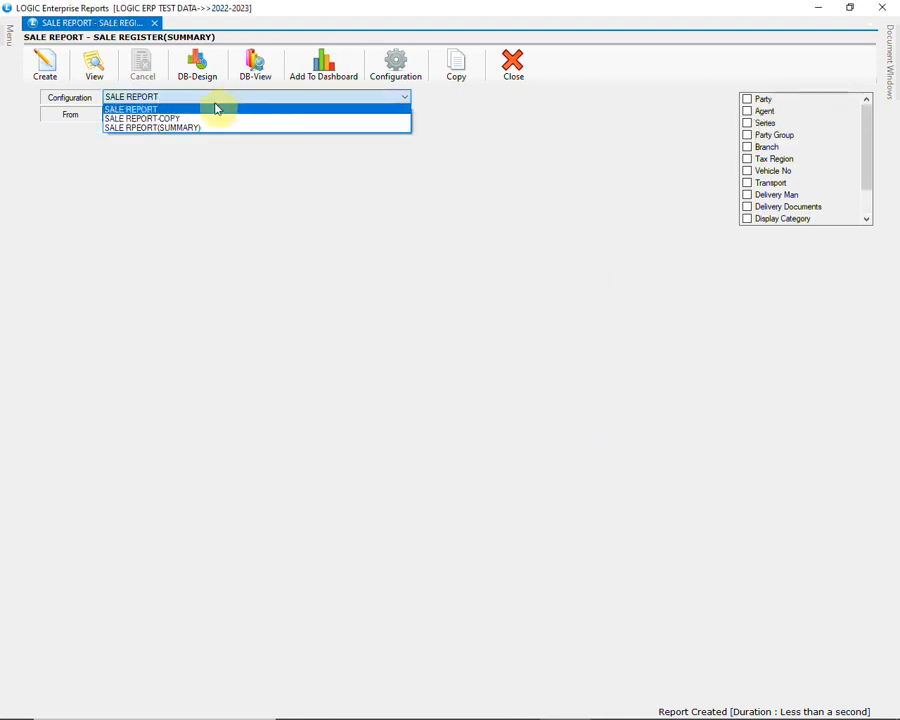
pyautogui.click(168, 119)
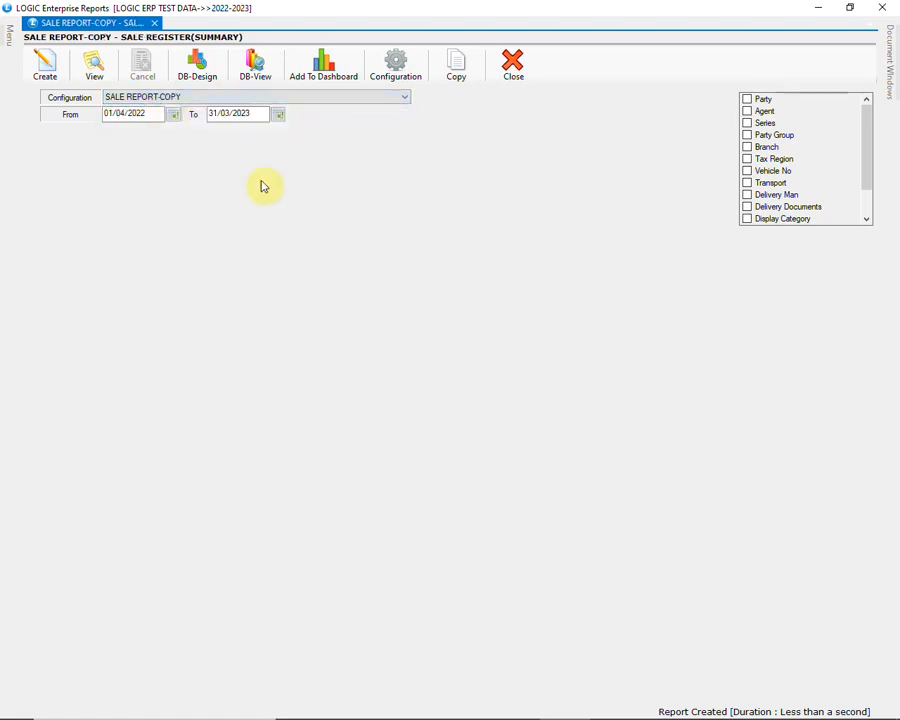
# Delete the SALE REPORT-COPY configuration and confirm the deletion
pyautogui.click(458, 84)
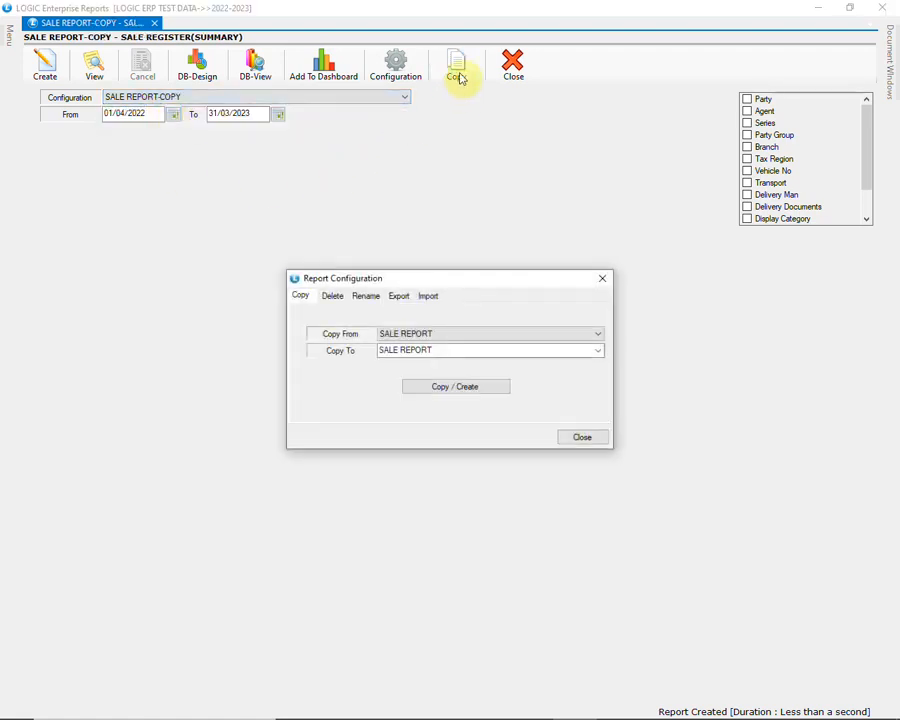
pyautogui.click(336, 297)
pyautogui.click(448, 345)
pyautogui.click(446, 365)
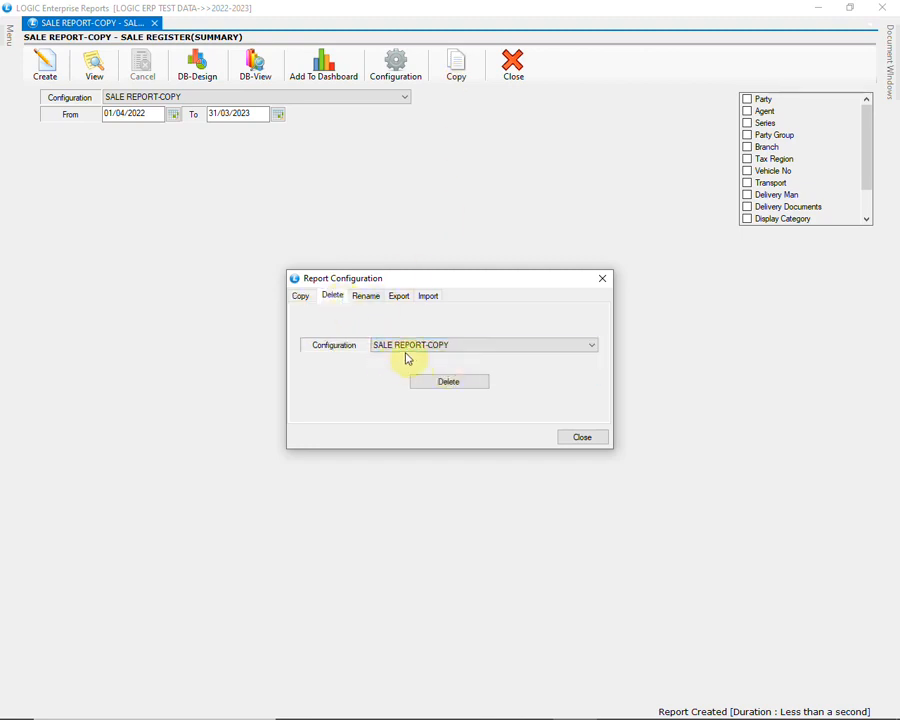
pyautogui.click(450, 381)
pyautogui.click(440, 416)
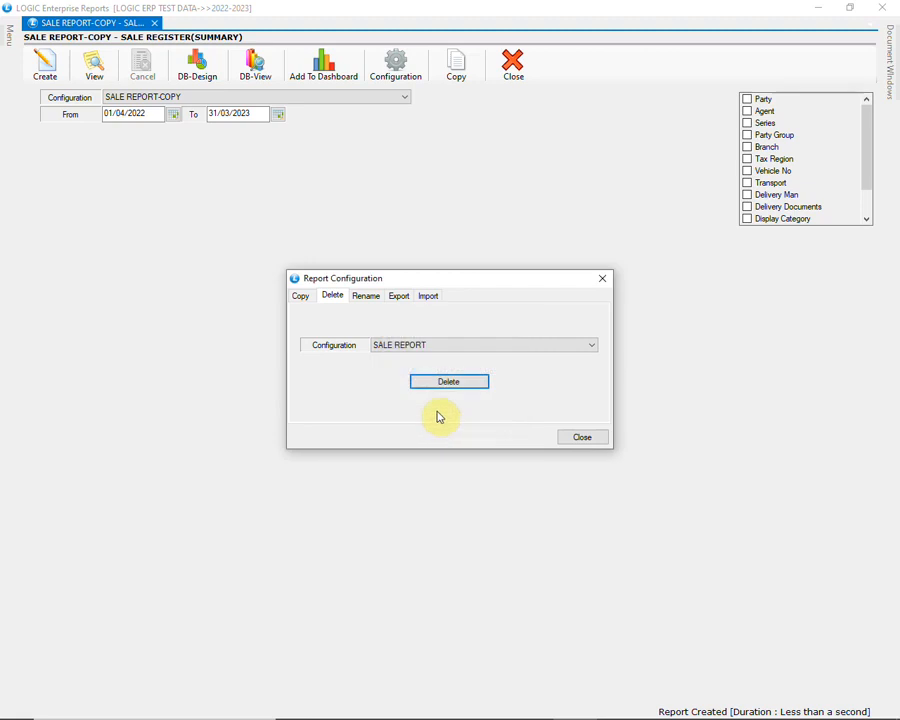
# Rename the SALE REPORT configuration to SALE REPORT SUMMARY, and close the configuration dialog and the reports window
pyautogui.click(368, 296)
pyautogui.click(388, 346)
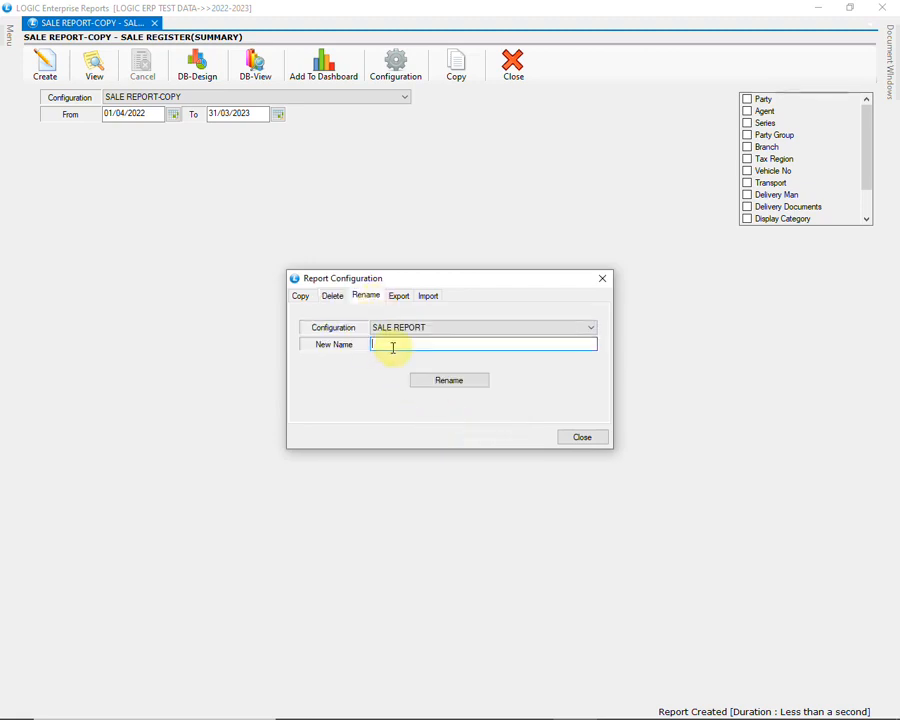
pyautogui.write('SALE REPORT SUMMARY')
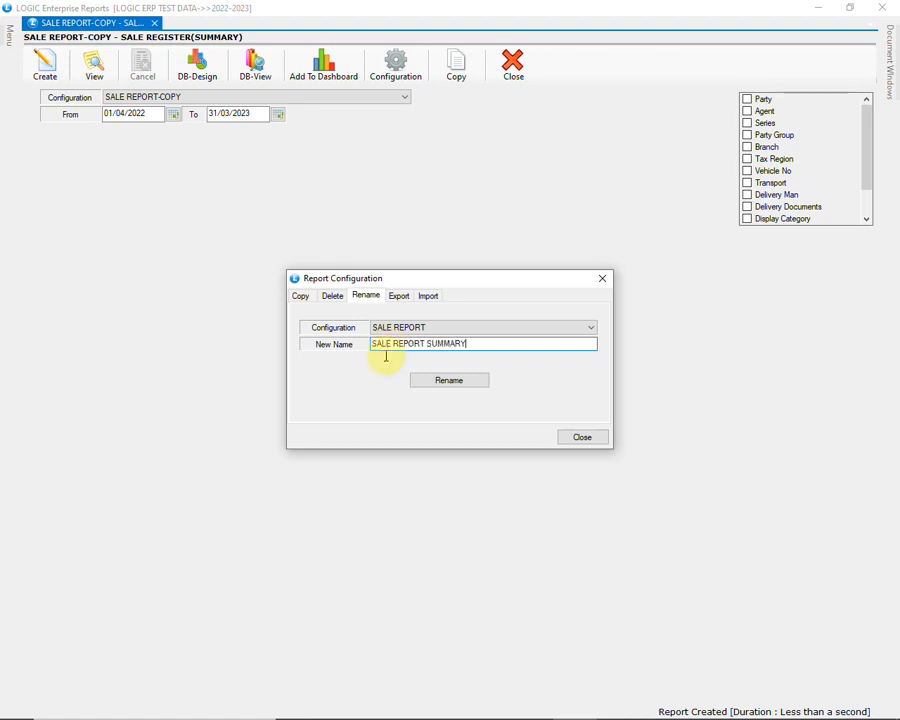
pyautogui.click(438, 381)
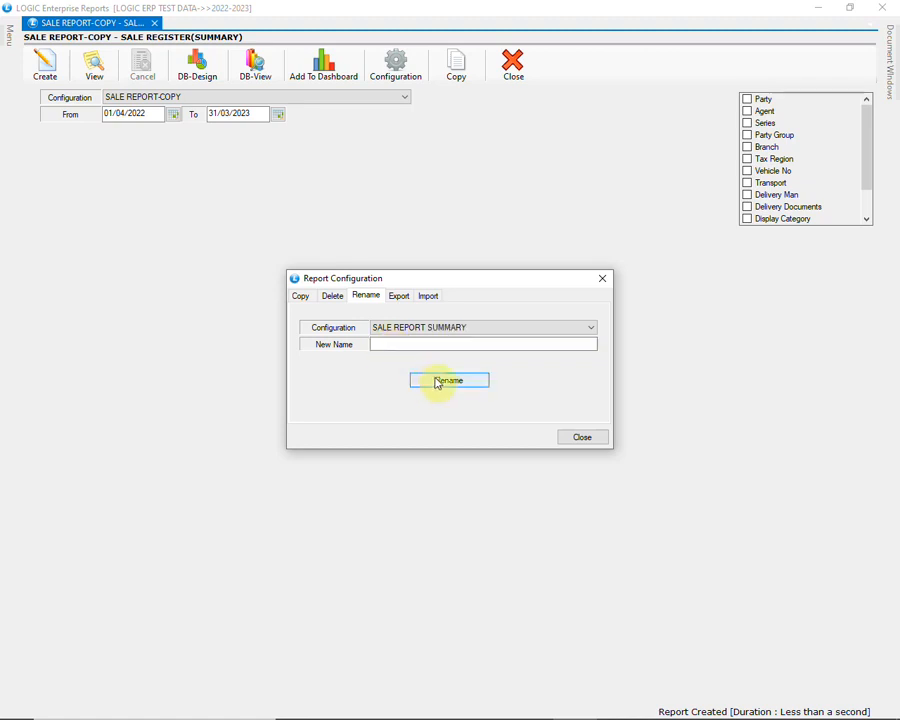
pyautogui.click(456, 330)
pyautogui.click(459, 332)
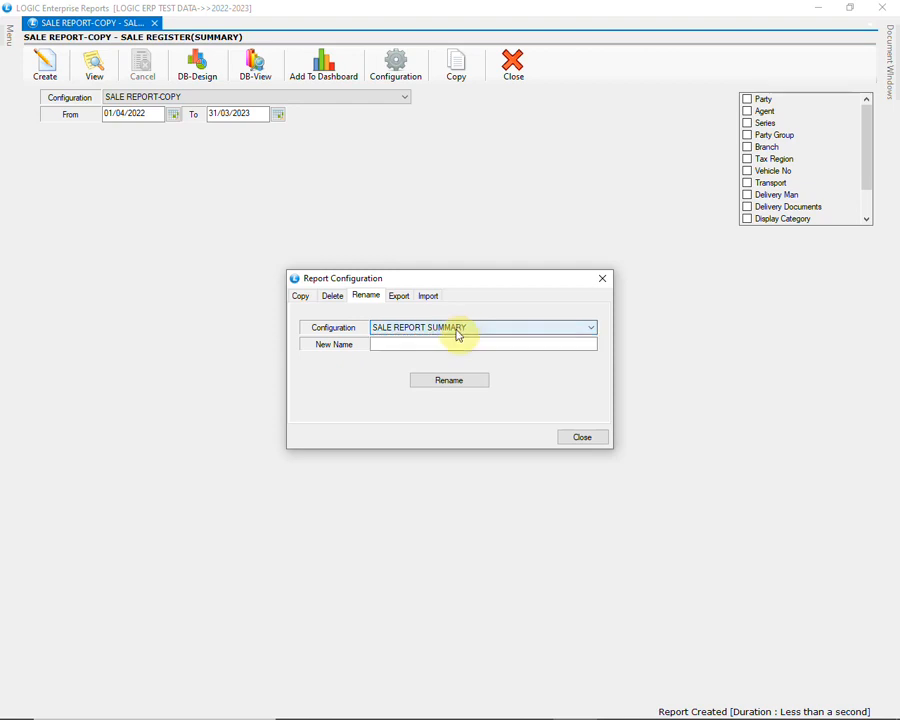
pyautogui.click(580, 441)
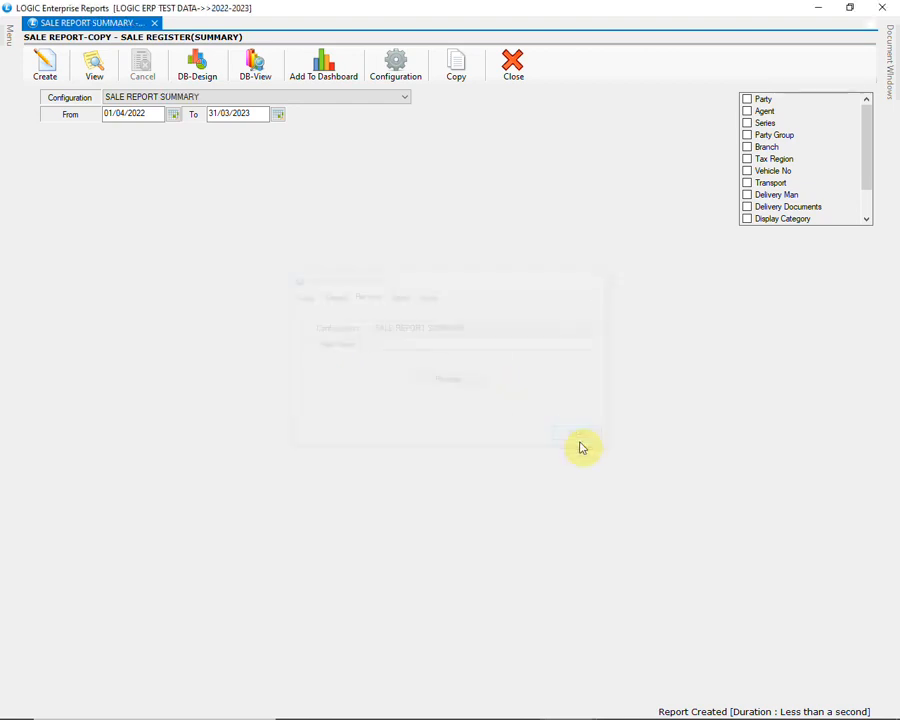
pyautogui.click(882, 8)
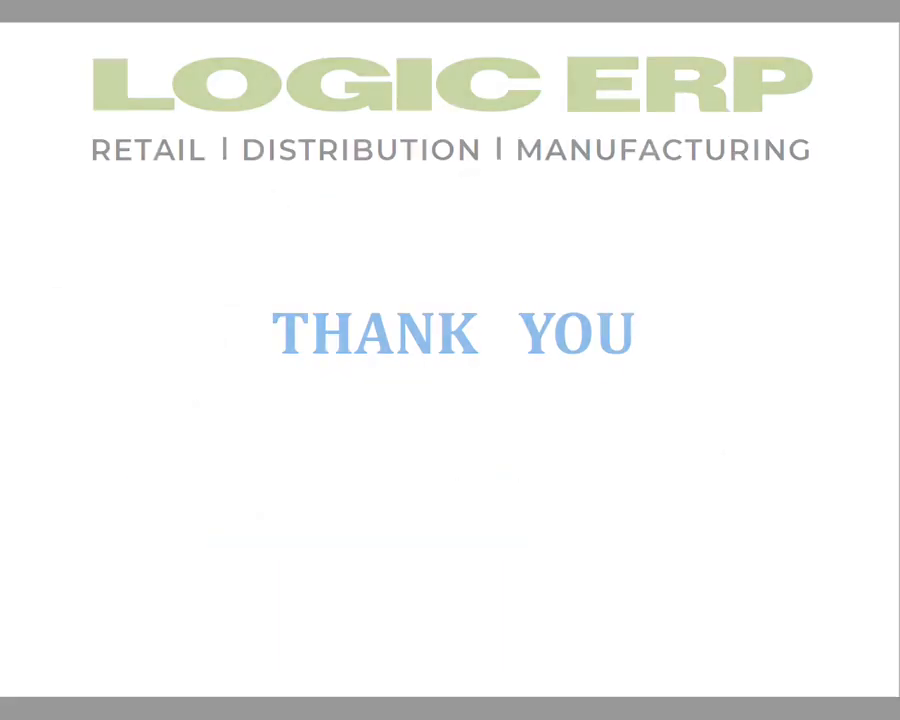